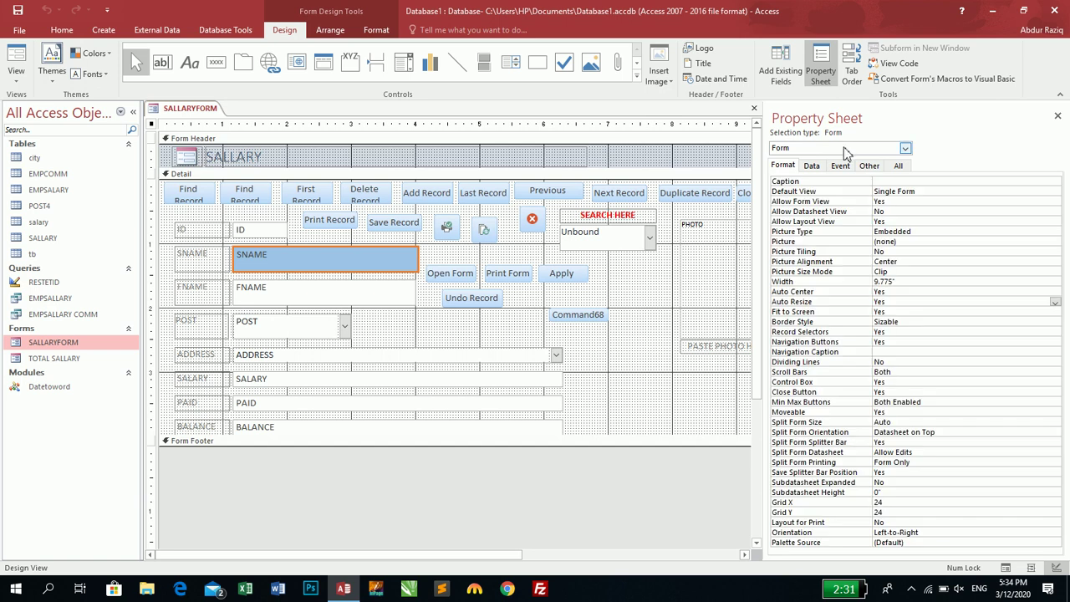
- Assign an event procedure to the form's On Load event and open its code
left_click(840, 165)
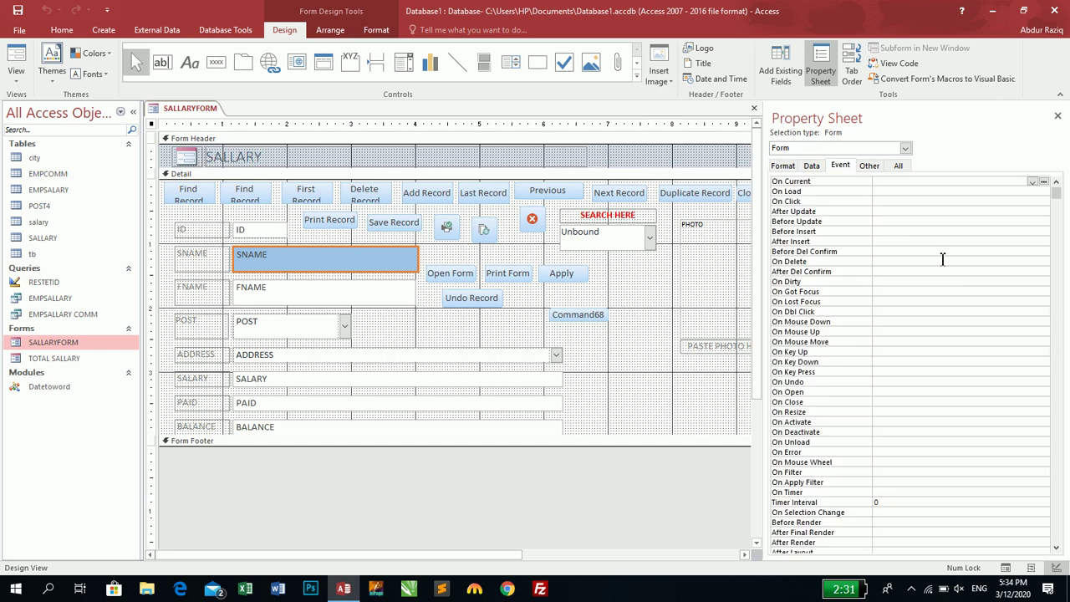
left_click(890, 192)
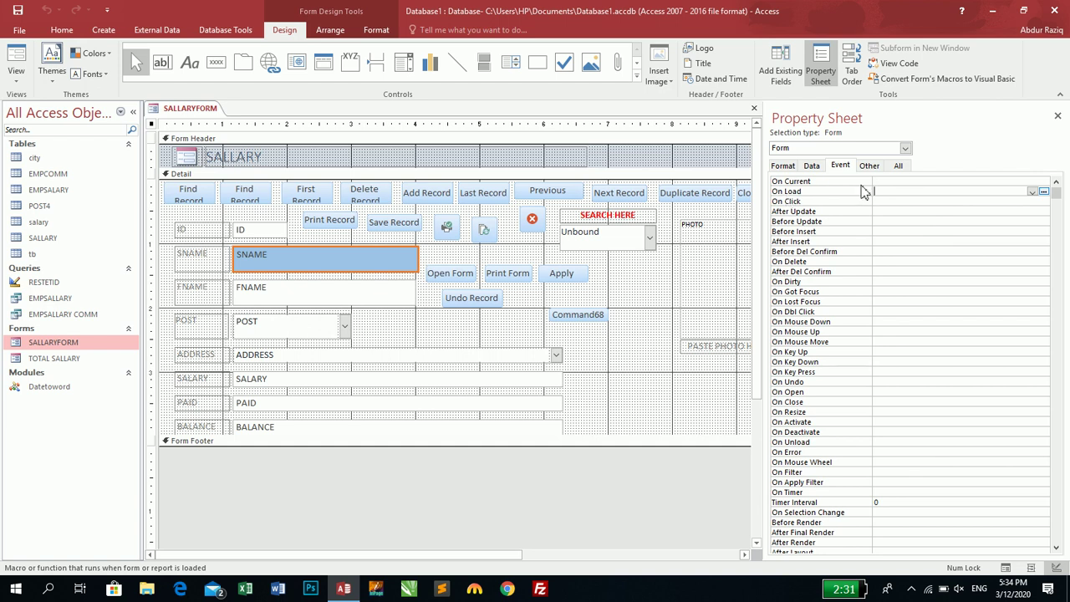
double_click(911, 192)
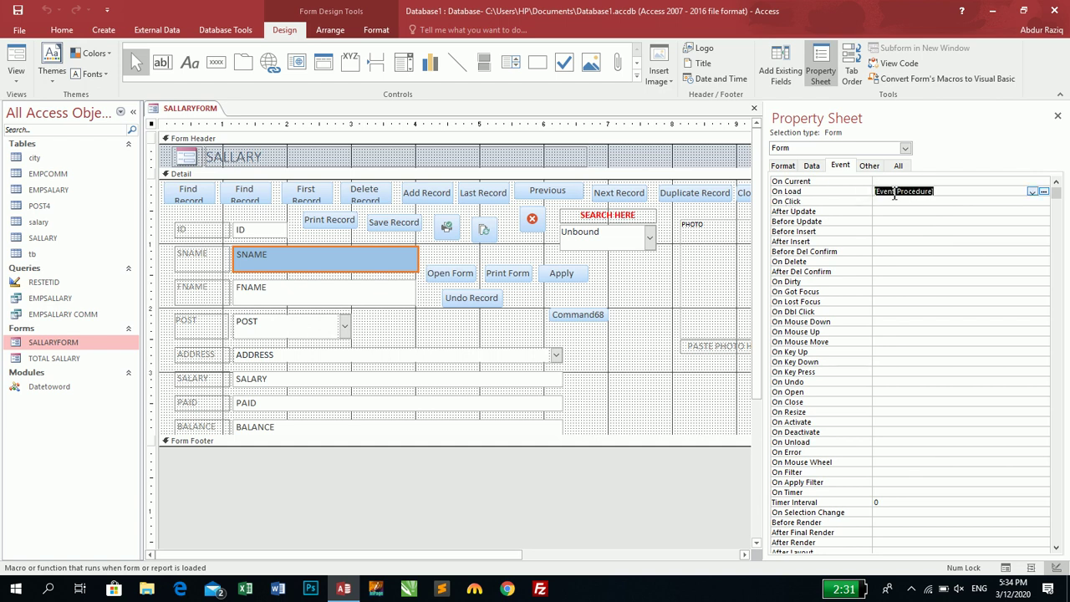
left_click(1043, 193)
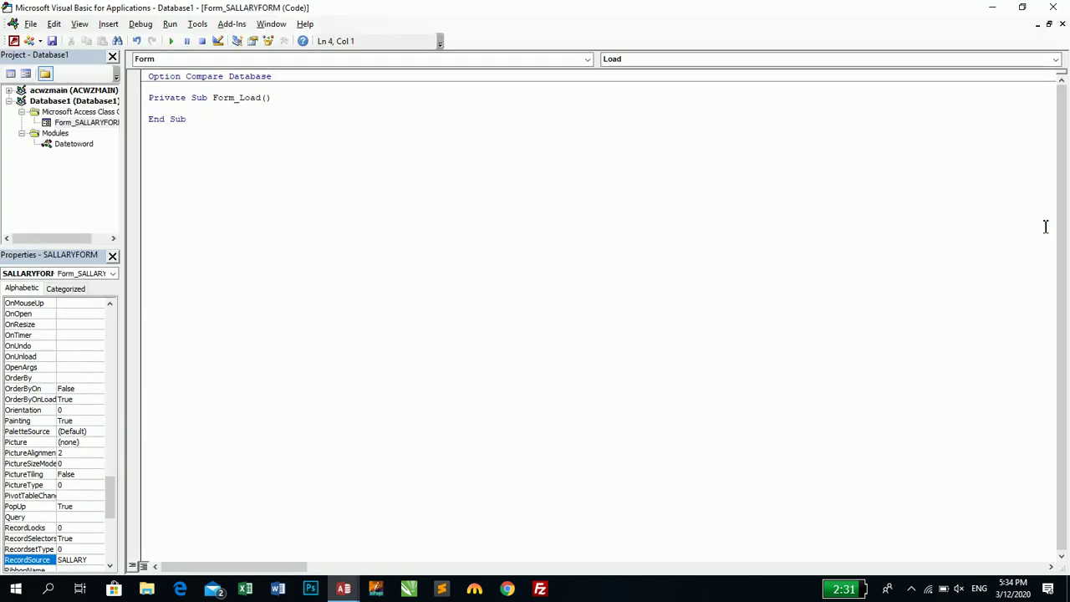
- Add the line Me.Application.DoCmd.Maximize to the Form_Load procedure and close the code editor
type("me.appo")
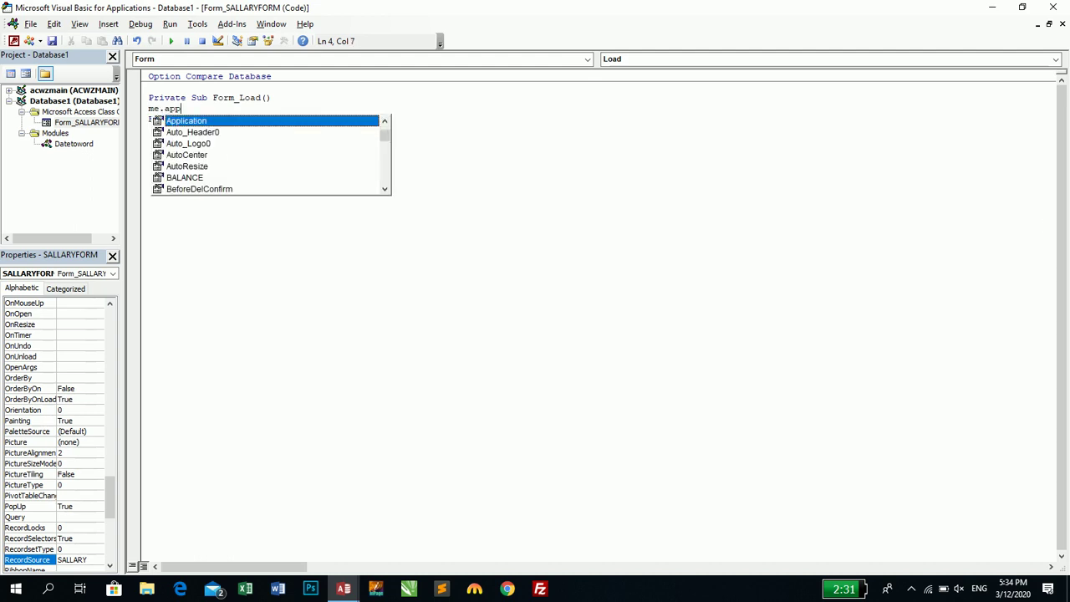
key("BackSpace")
type("lication.DoCmd.")
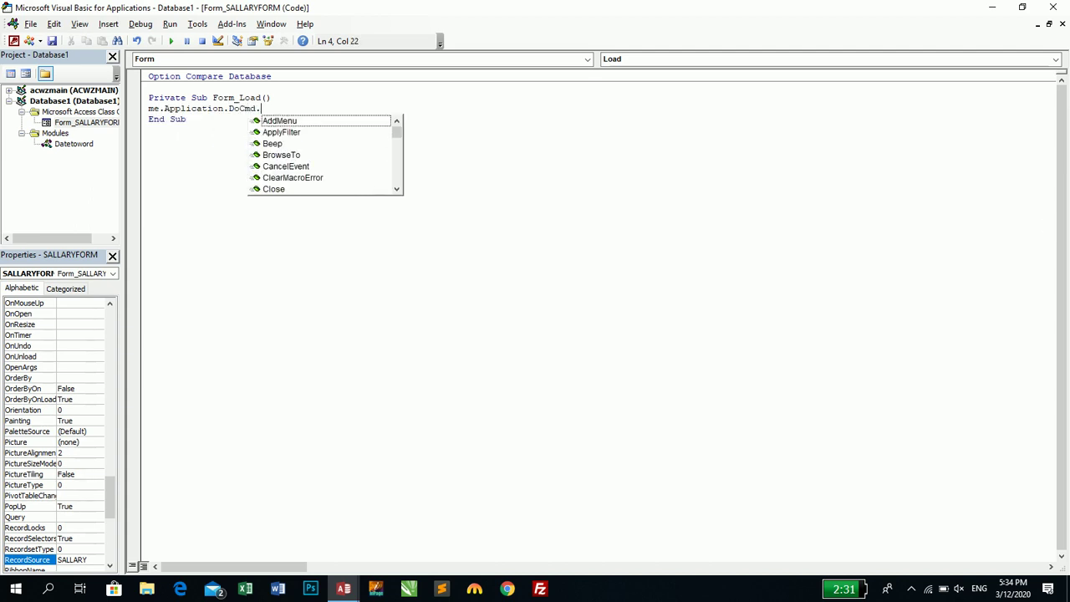
type("max")
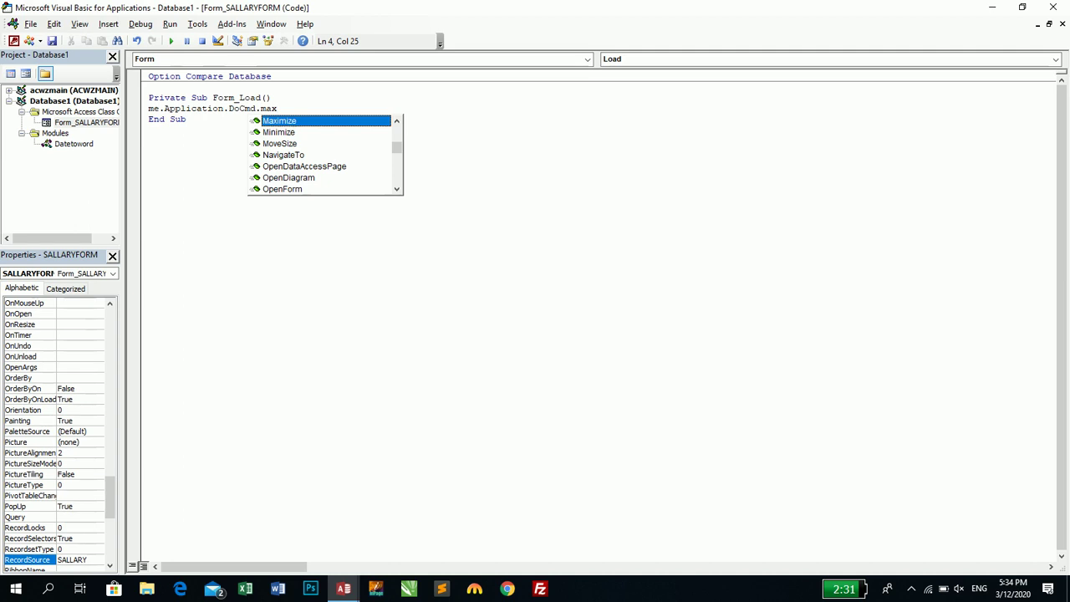
key("Tab")
key("Down")
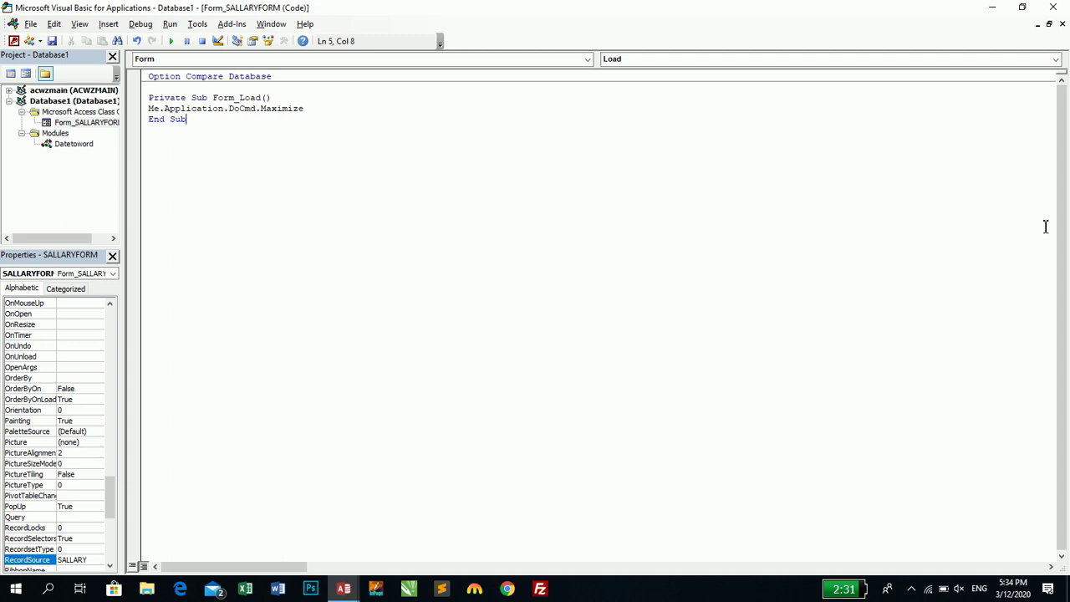
left_click(642, 61)
left_click(644, 60)
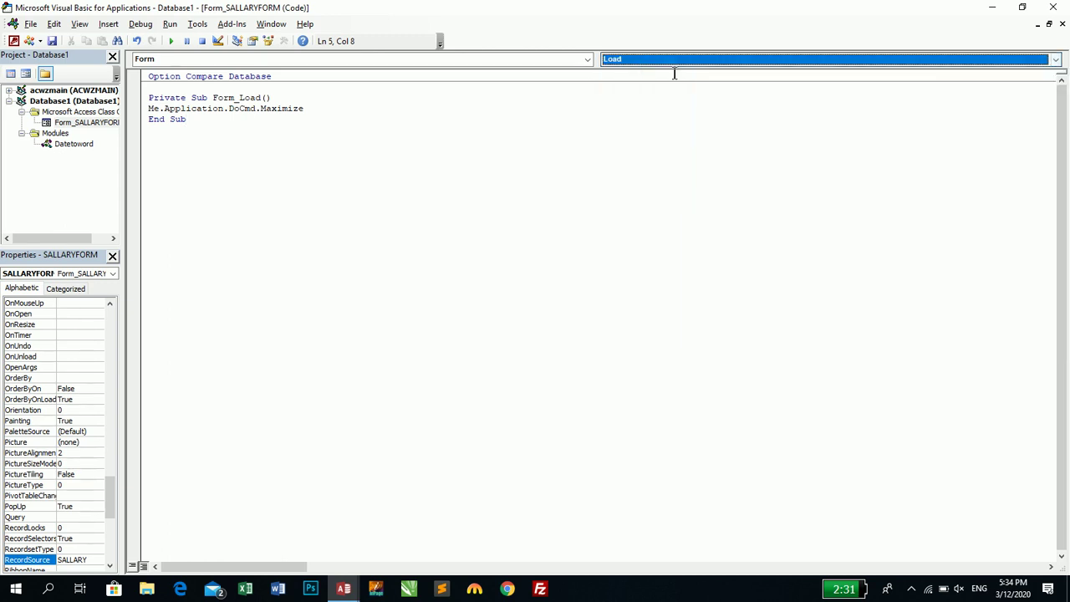
left_click(1054, 7)
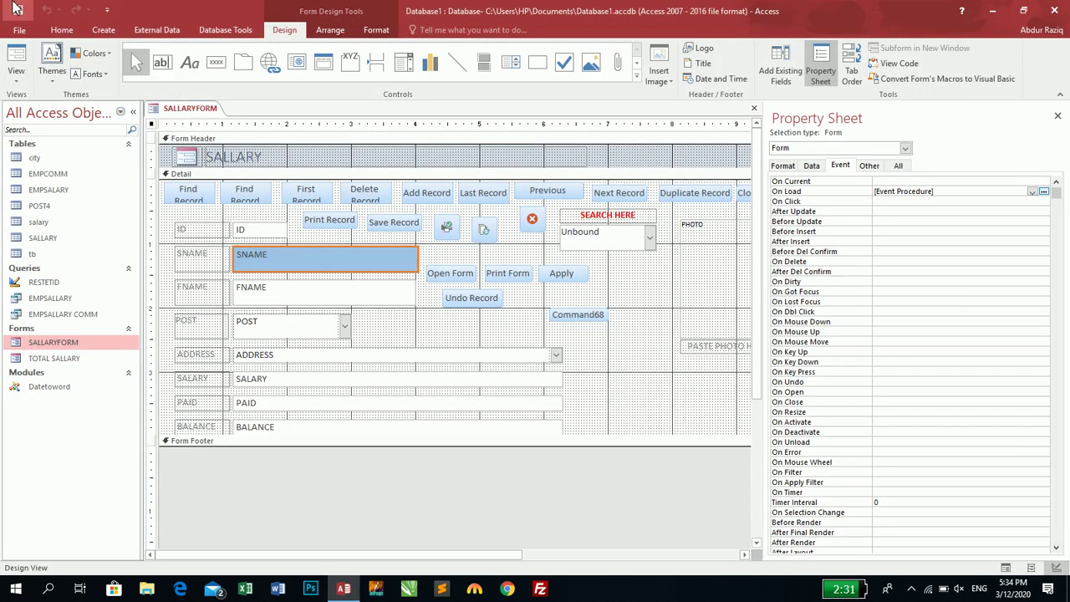
- Test the load code by displaying the form in Form view, then closing and reopening SALLARYFORM
left_click(15, 63)
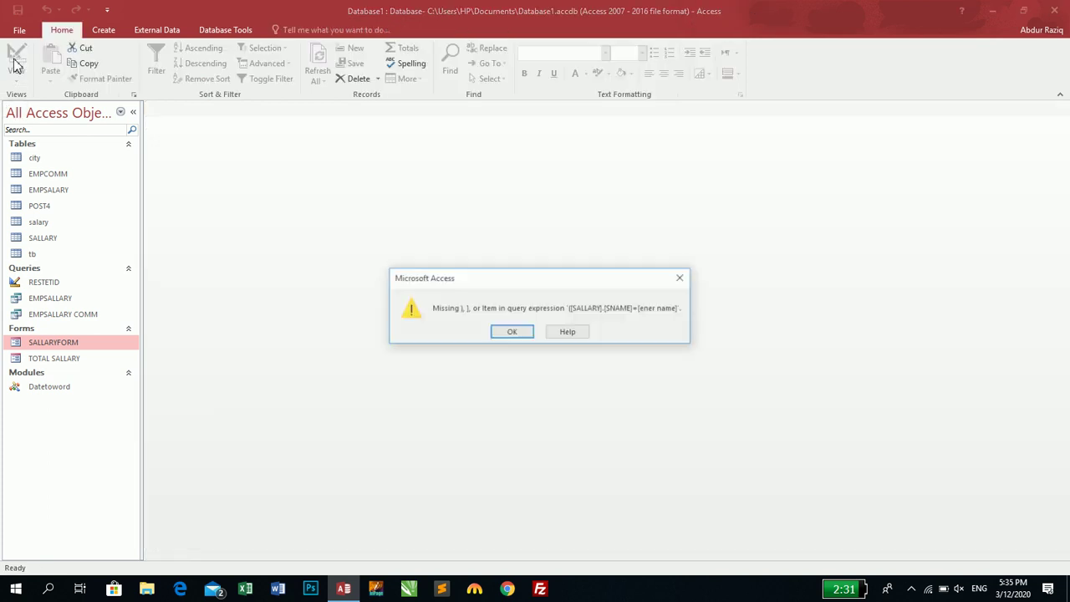
left_click(519, 335)
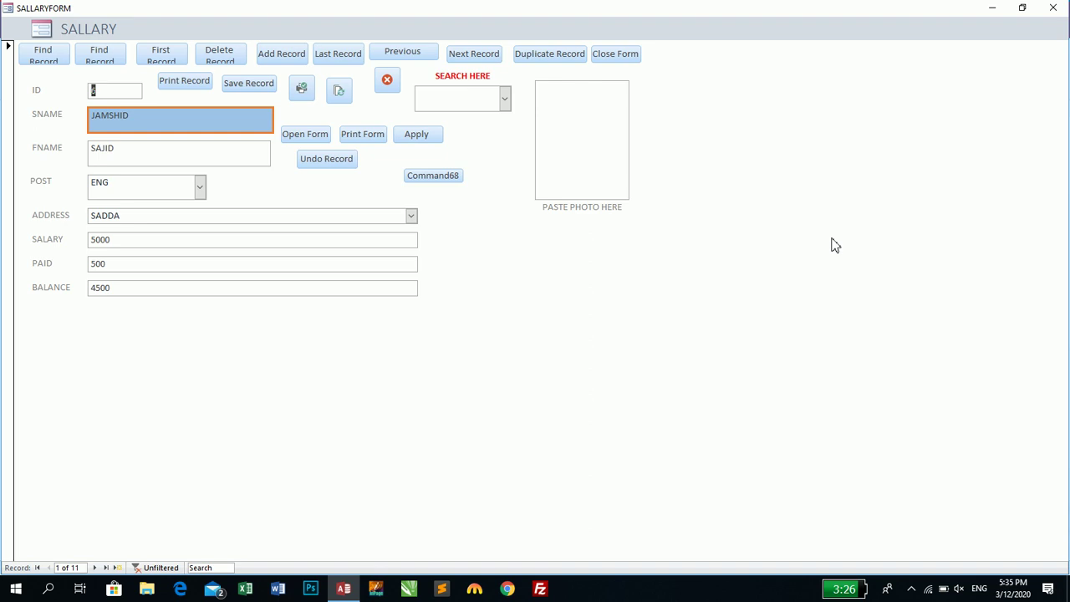
left_click(1053, 8)
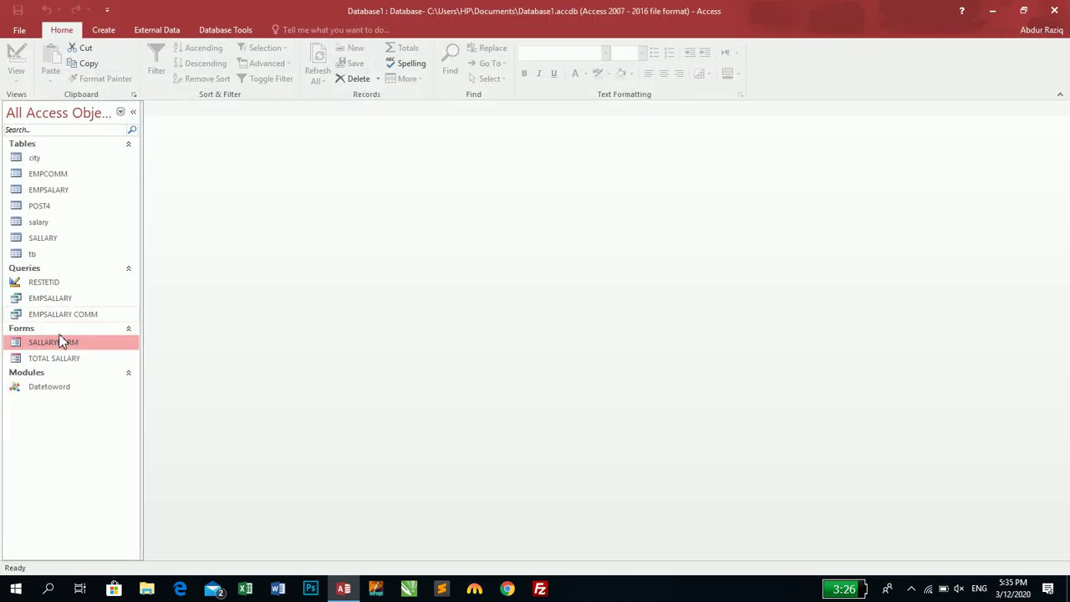
double_click(58, 344)
left_click(514, 333)
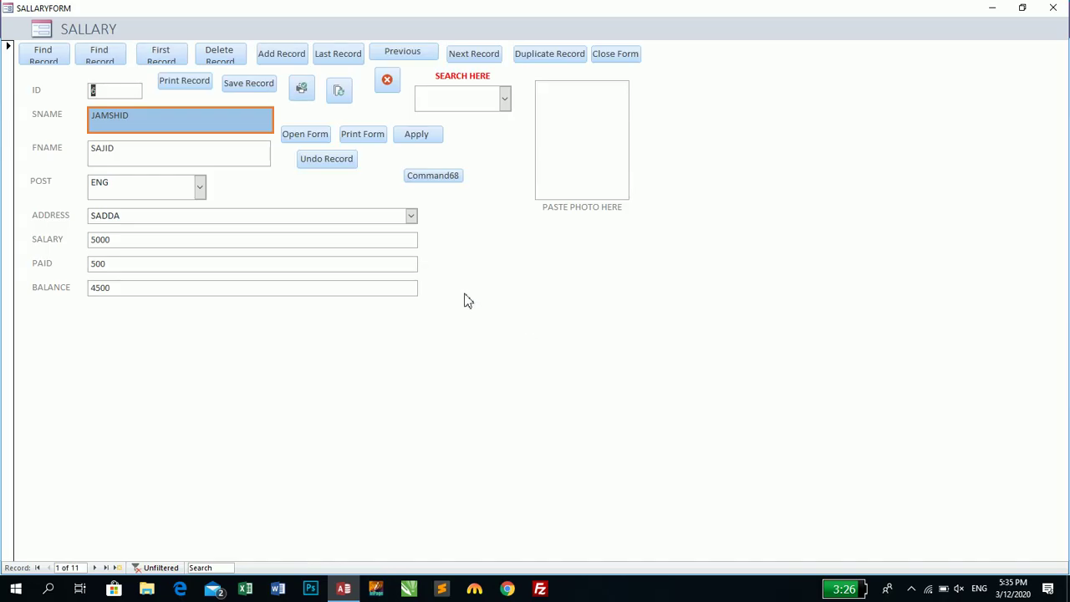
- Return the form to Design view and set its Auto Resize and Fit to Screen properties to No
right_click(758, 151)
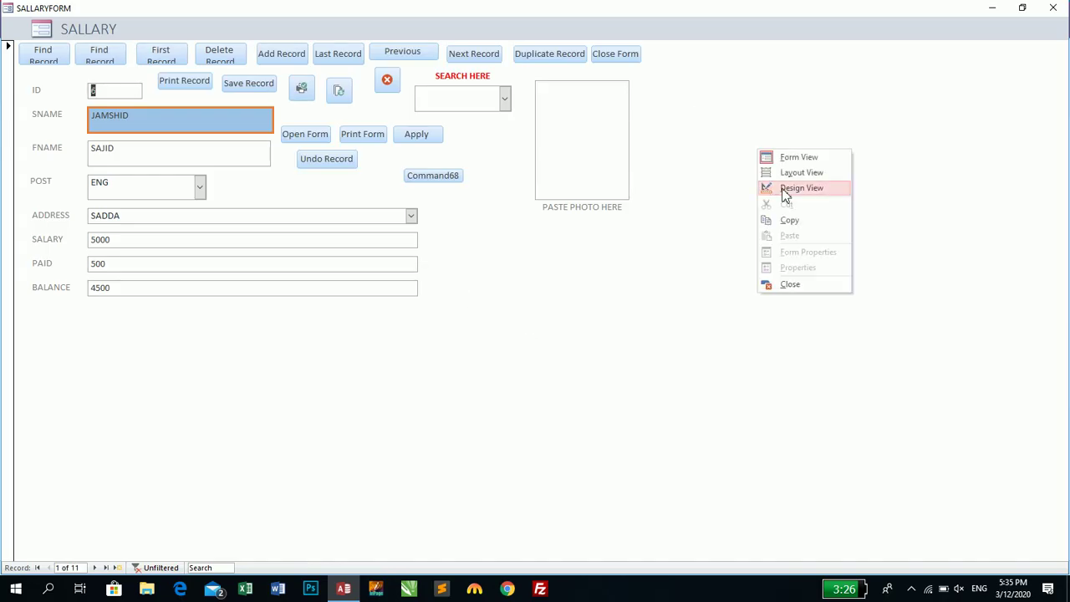
left_click(782, 191)
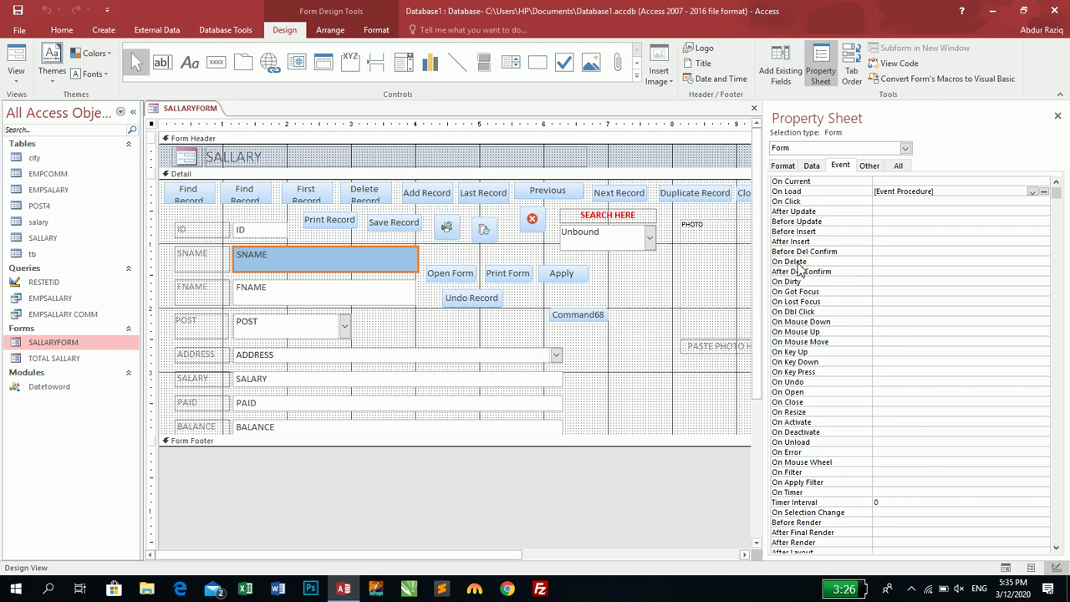
left_click(788, 166)
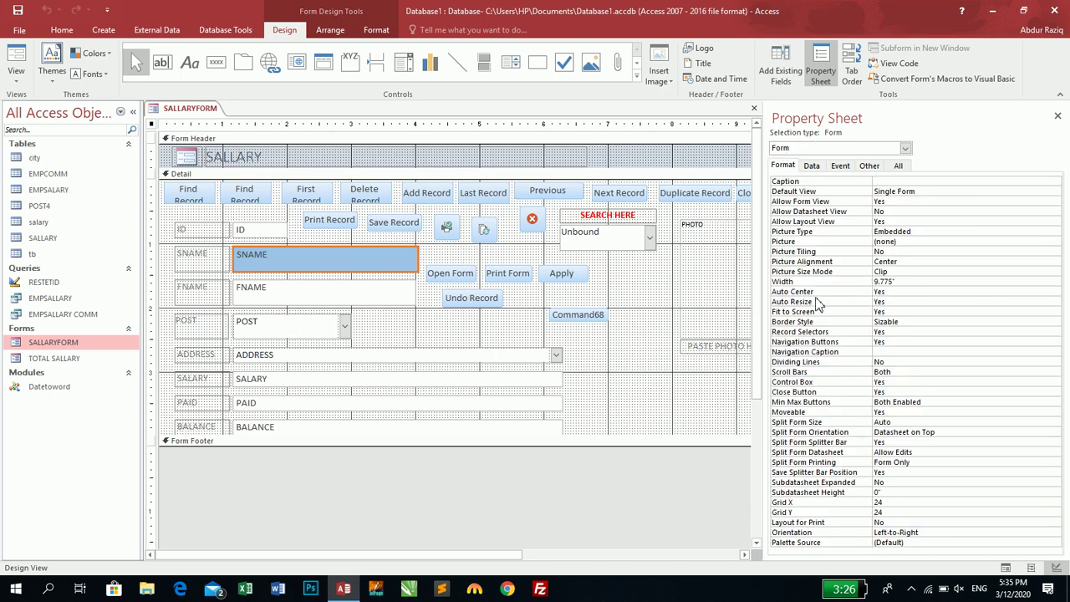
double_click(899, 304)
double_click(902, 311)
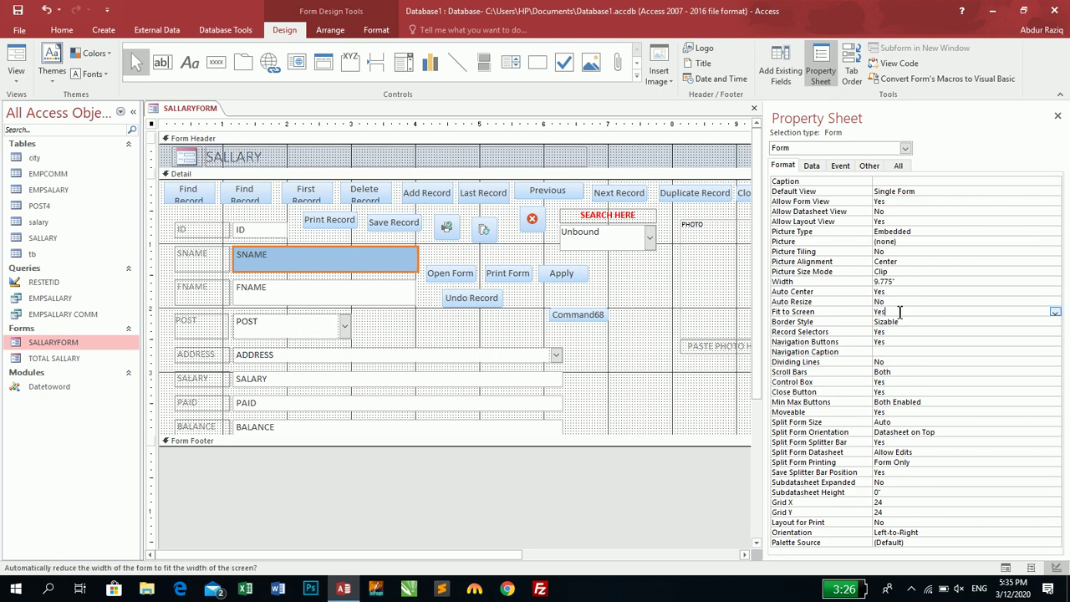
- Display the form in Form view, restore its window from maximized, then shrink and move the window
left_click(22, 57)
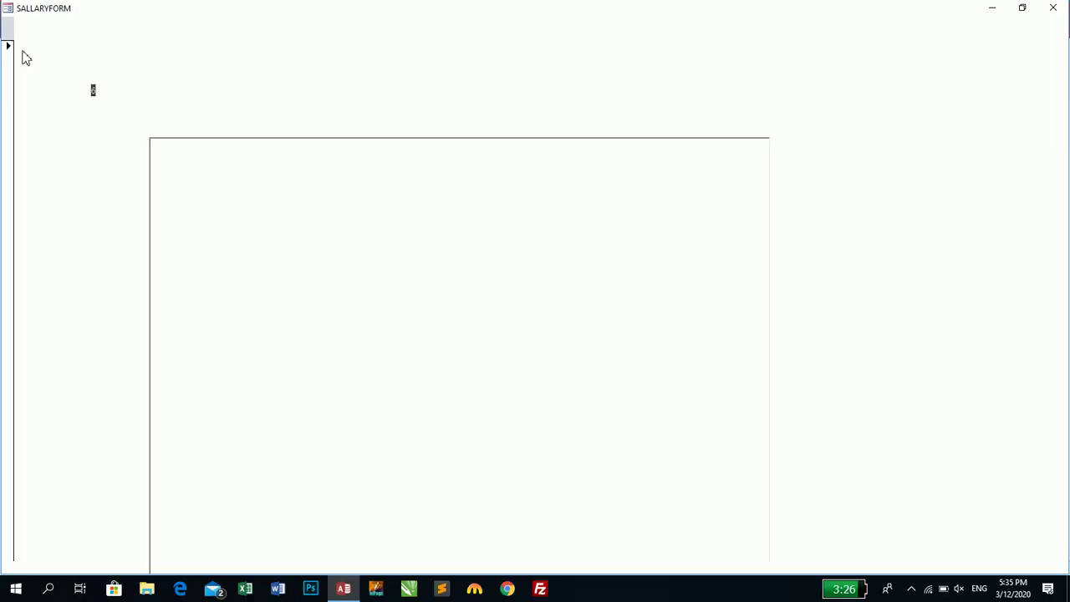
double_click(248, 13)
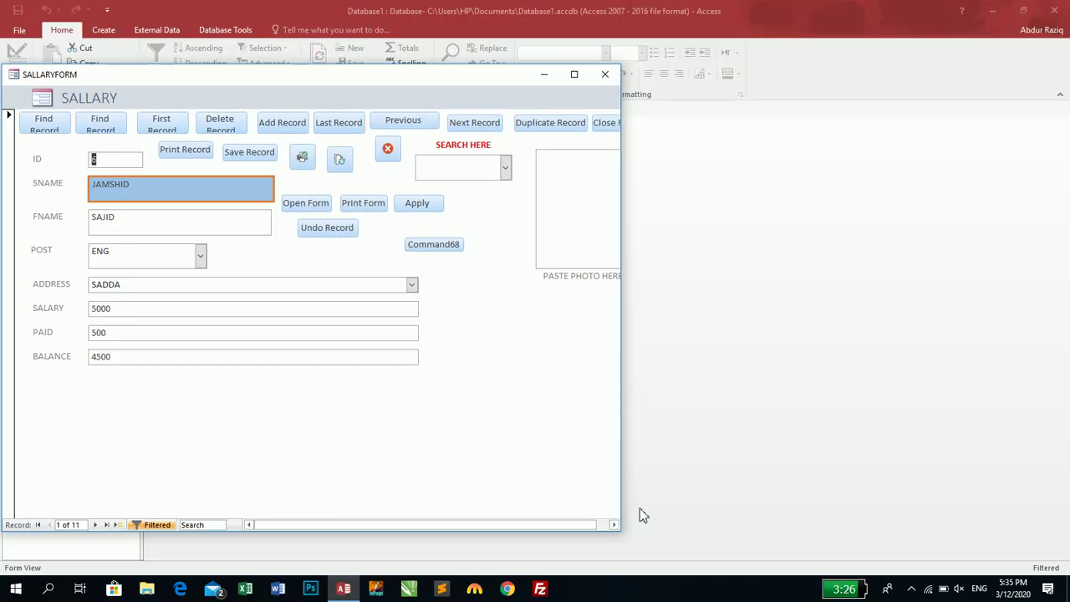
left_click_drag(627, 533, 418, 463)
left_click_drag(211, 81, 385, 77)
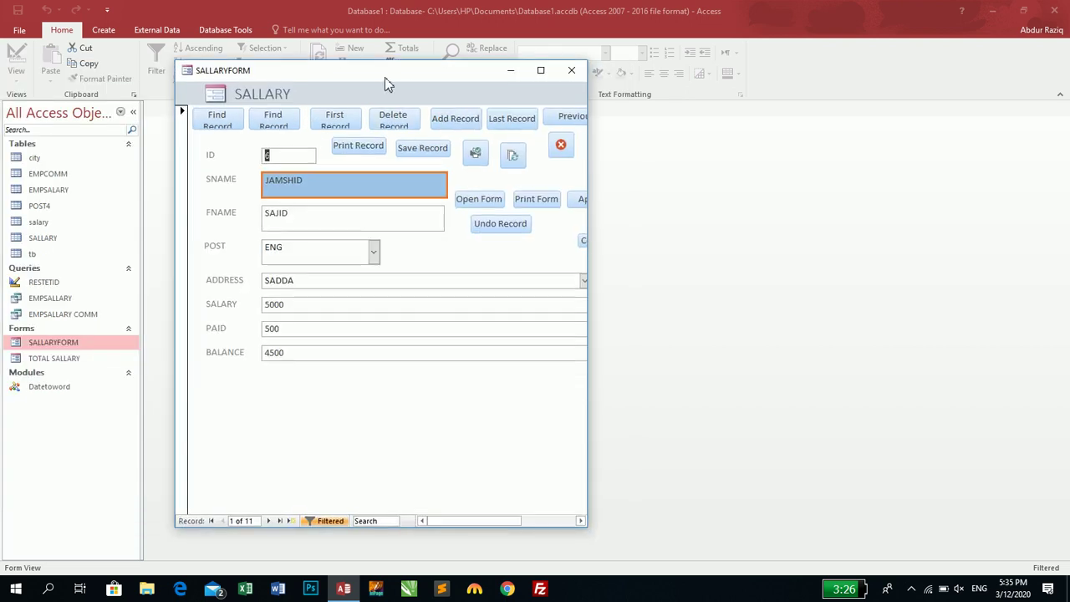
- Close the form window and reopen SALLARYFORM to check how it loads
left_click(571, 70)
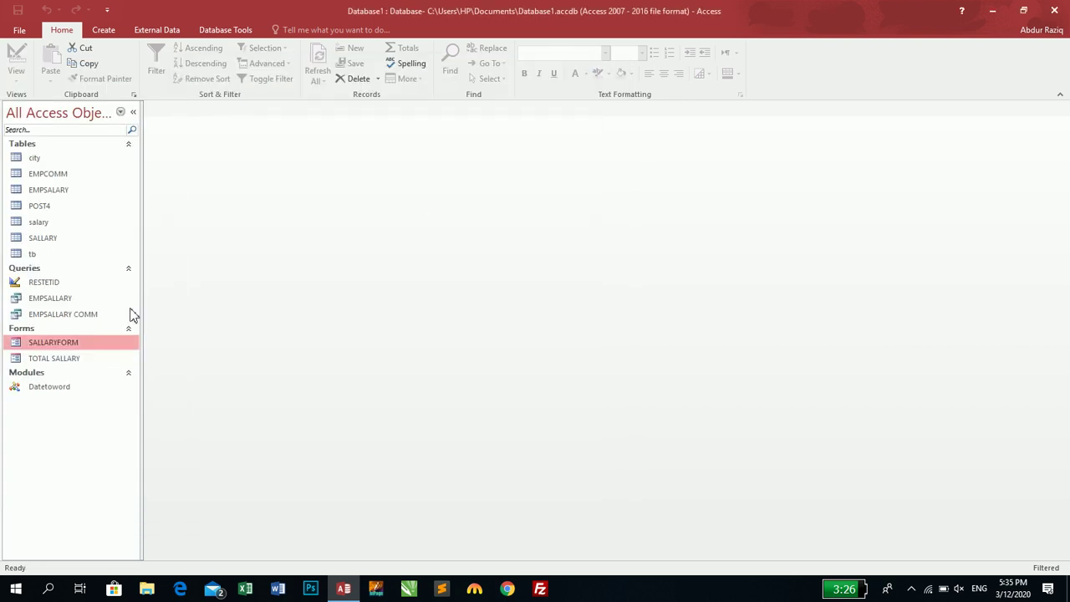
double_click(92, 346)
left_click(502, 332)
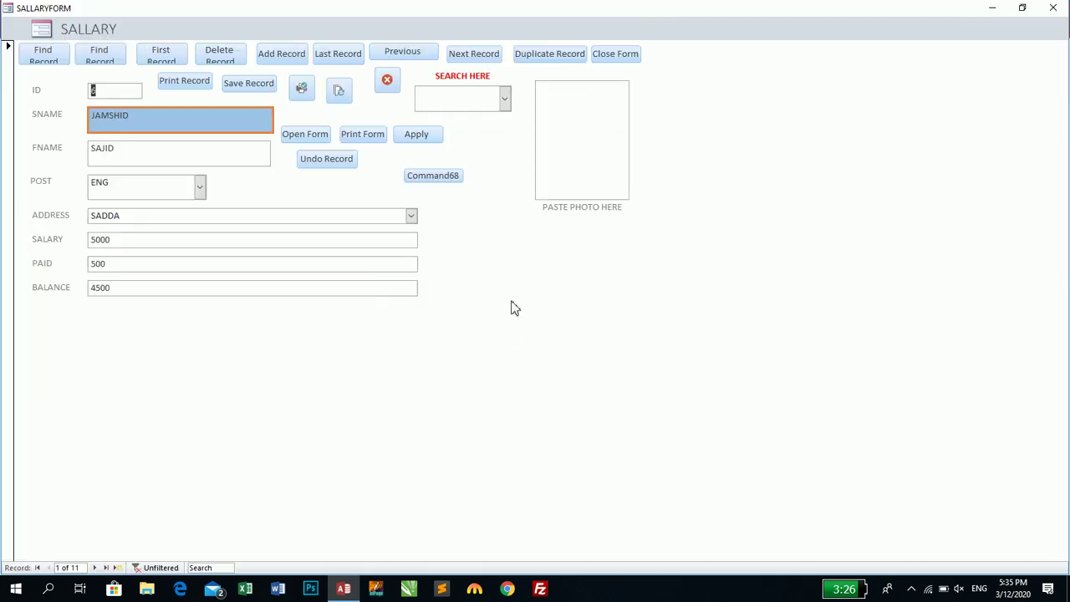
- Return the form to Design view and set its Auto Resize and Fit to Screen properties to Yes
right_click(753, 168)
left_click(790, 208)
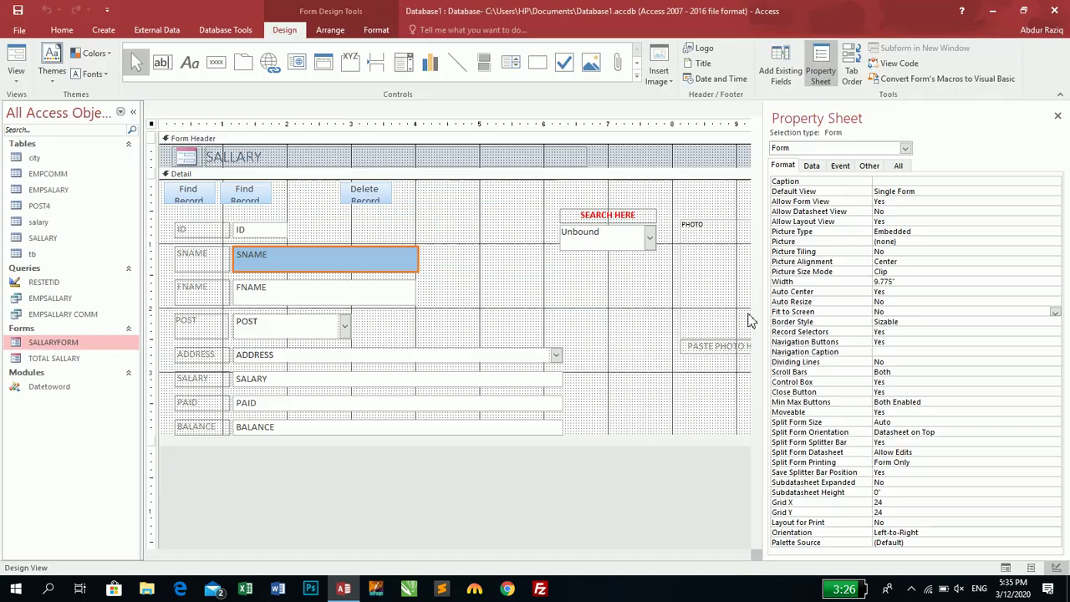
left_click(896, 303)
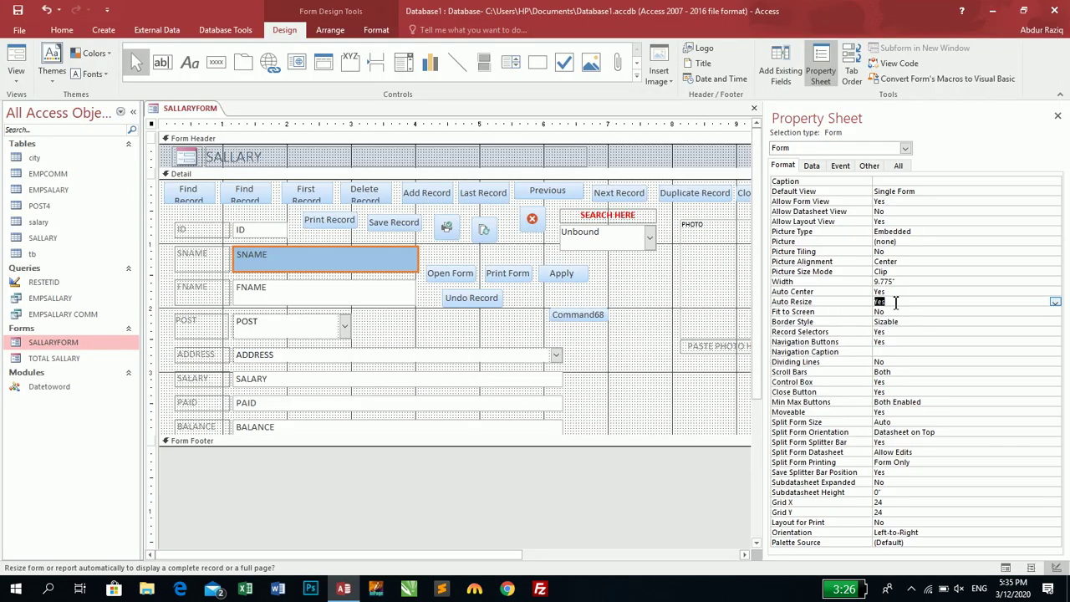
double_click(896, 311)
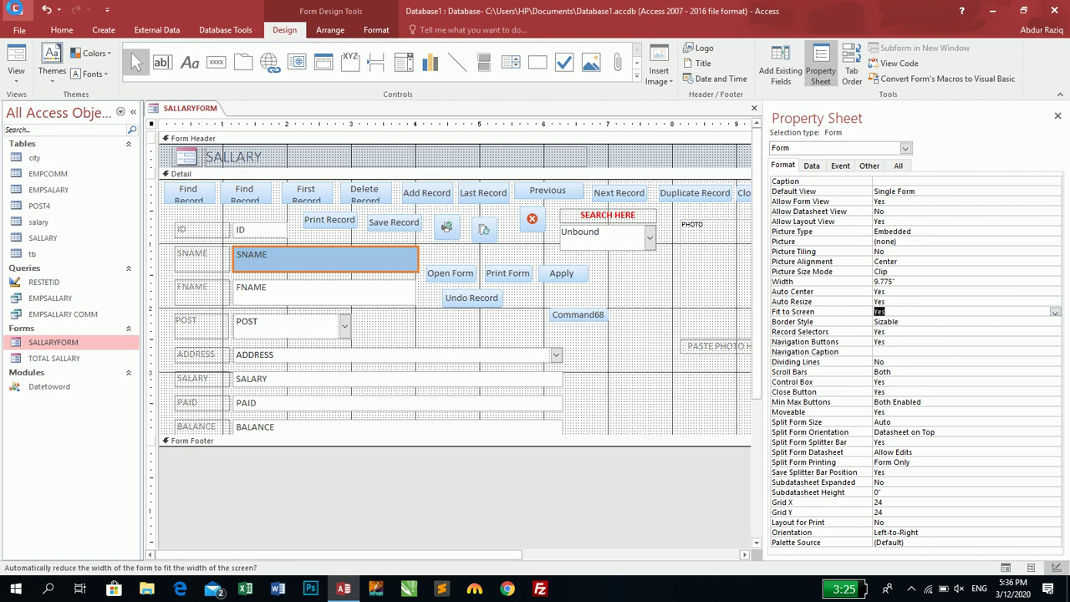
- Check the form in Form view by restoring its window to normal size and maximizing it again
left_click(18, 57)
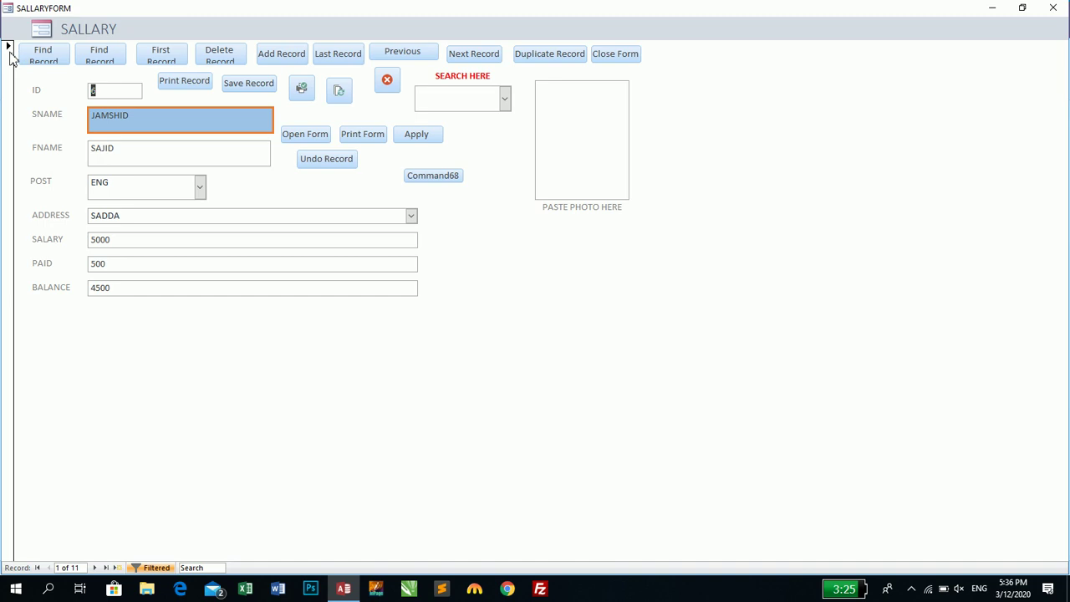
double_click(54, 8)
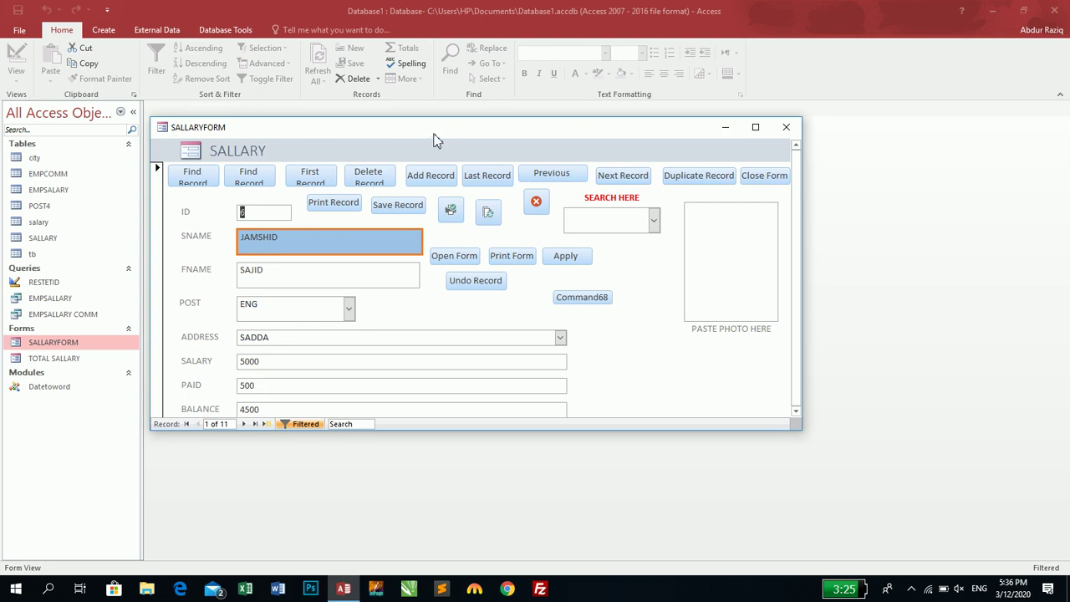
left_click(755, 127)
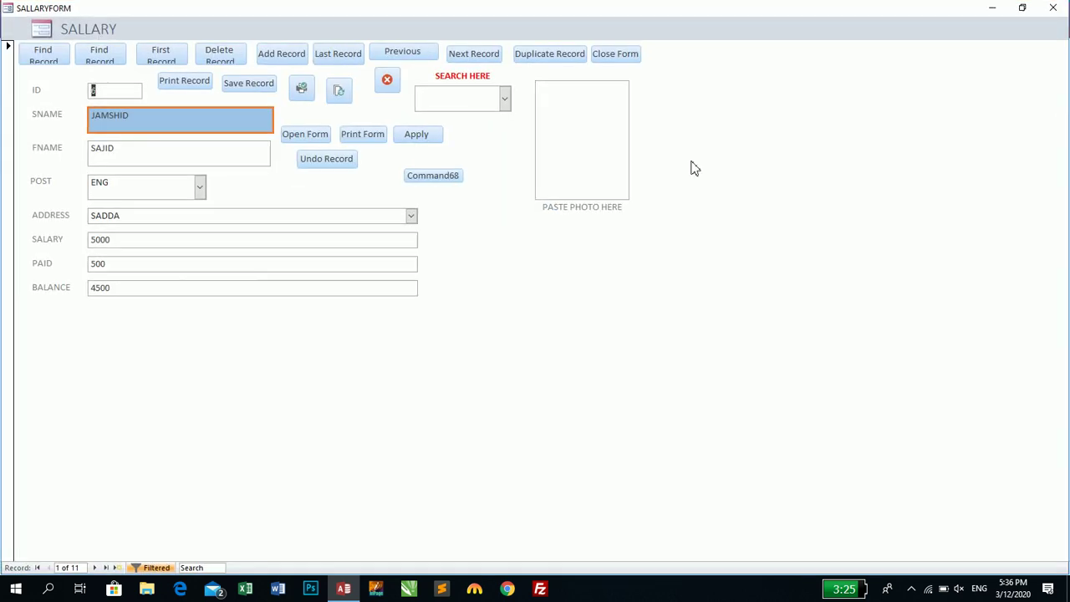
- Return the form to Design view and examine its Auto Resize and Auto Center properties
right_click(728, 140)
left_click(771, 180)
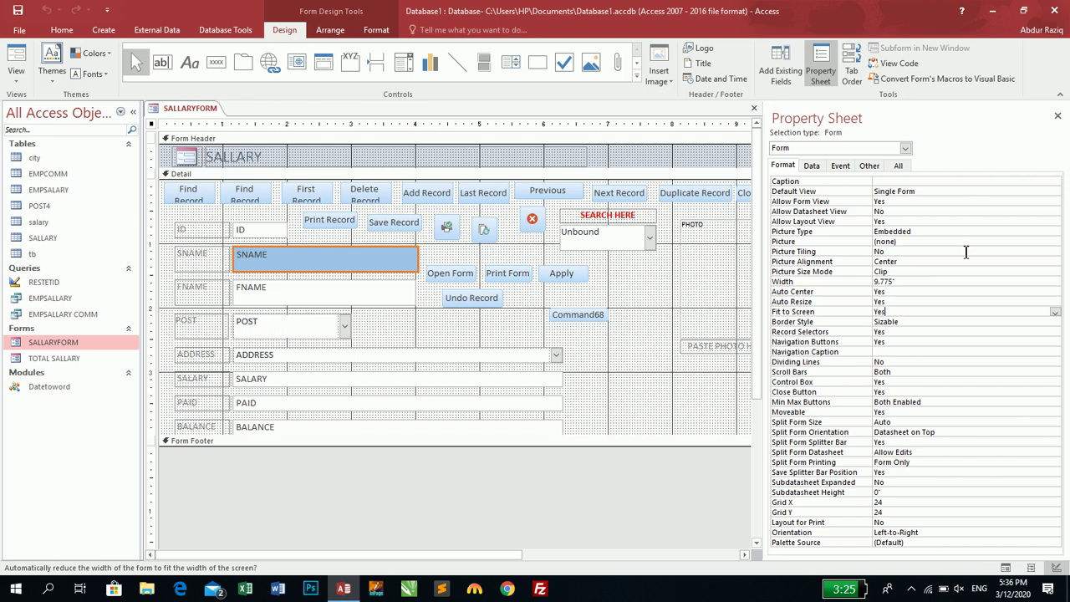
left_click(902, 301)
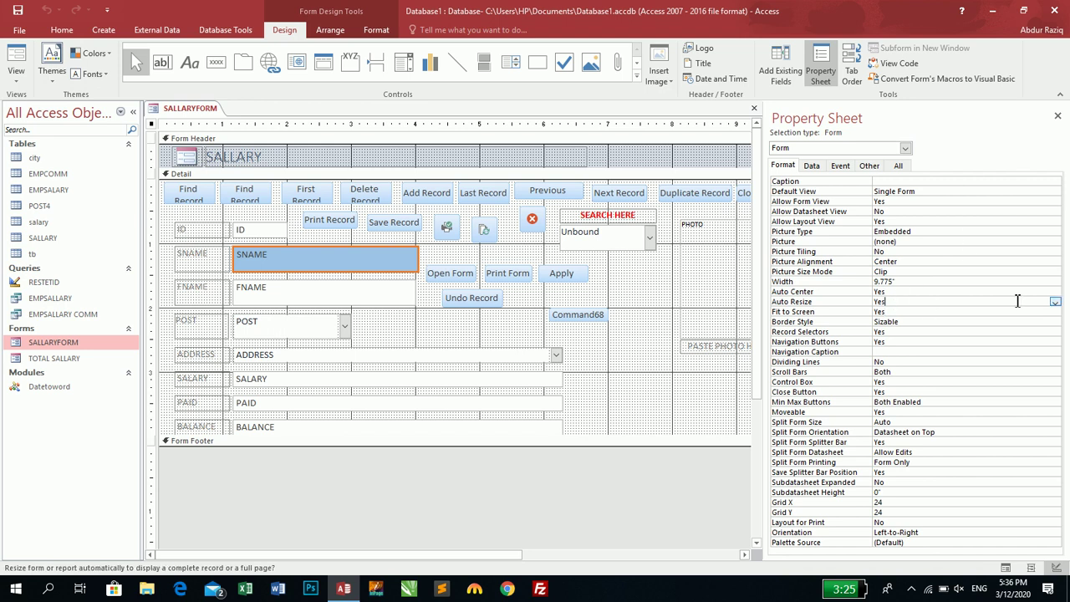
left_click(917, 292)
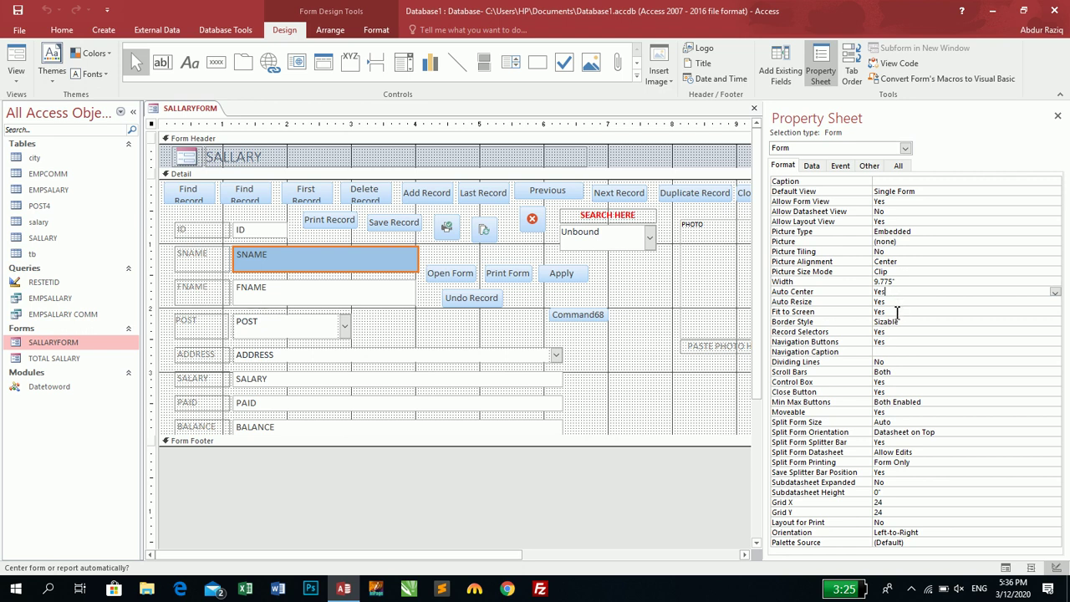
- Display the form in Form view and restore its window to check its size and centering
left_click(23, 60)
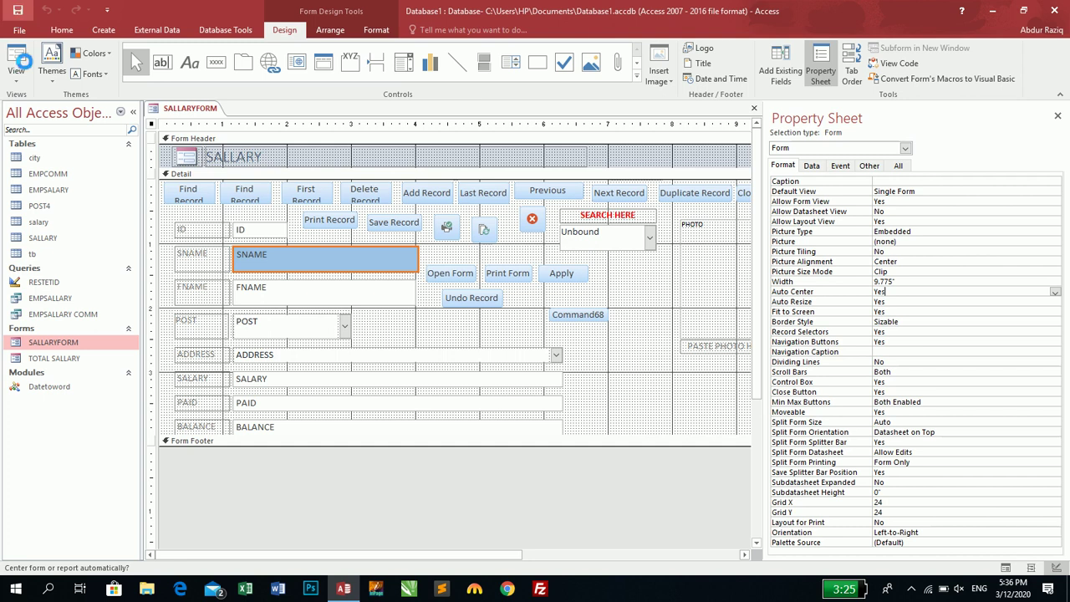
left_click(512, 330)
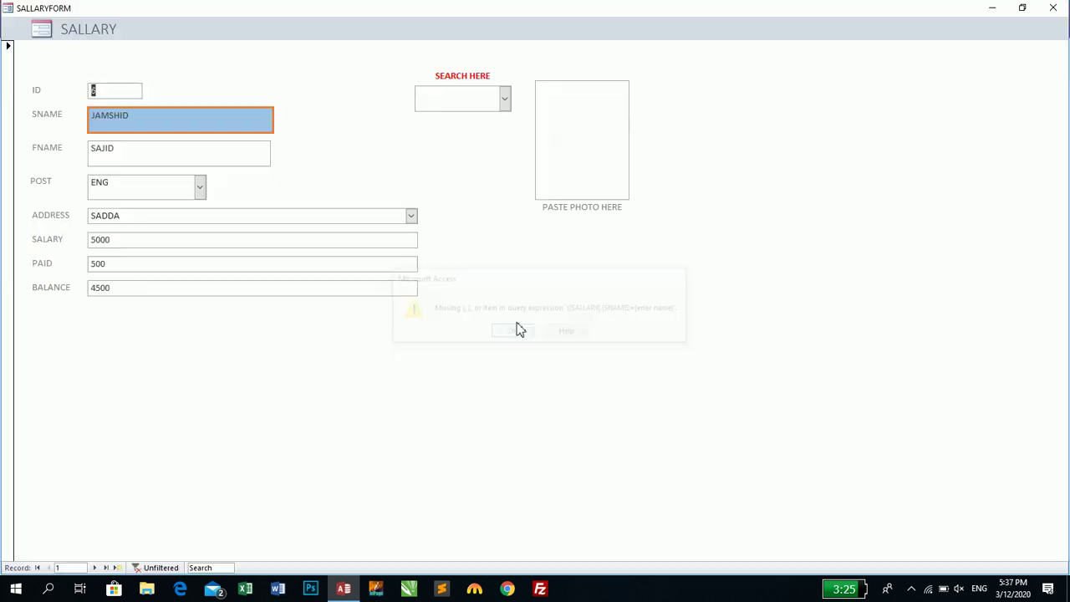
left_click(1025, 9)
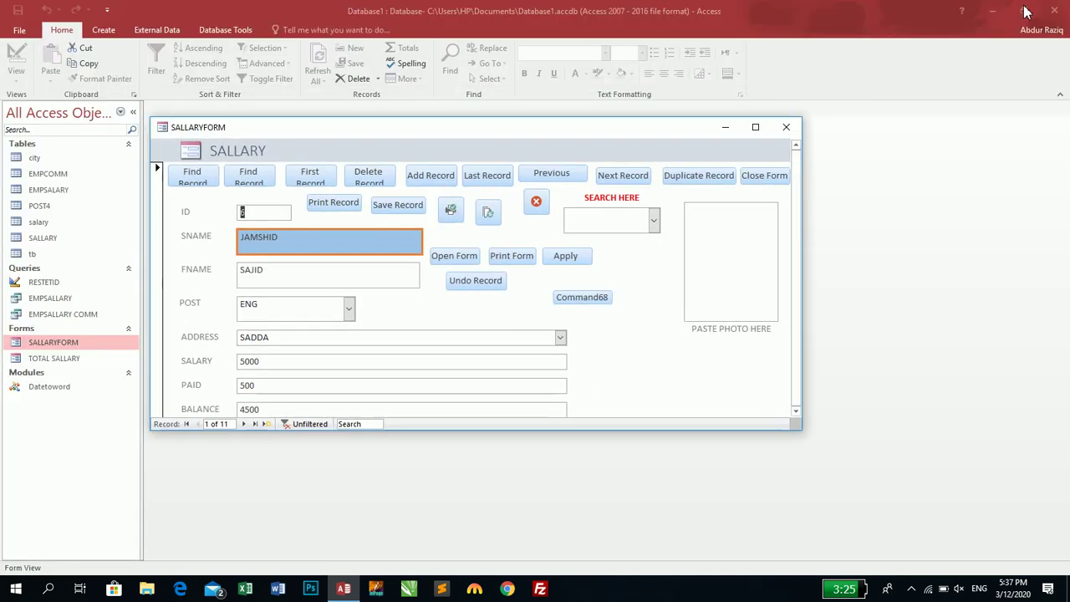
- Enlarge the restored form window, then close and reopen SALLARYFORM and restore and maximize it to check its size and centering
left_click_drag(801, 432, 1057, 540)
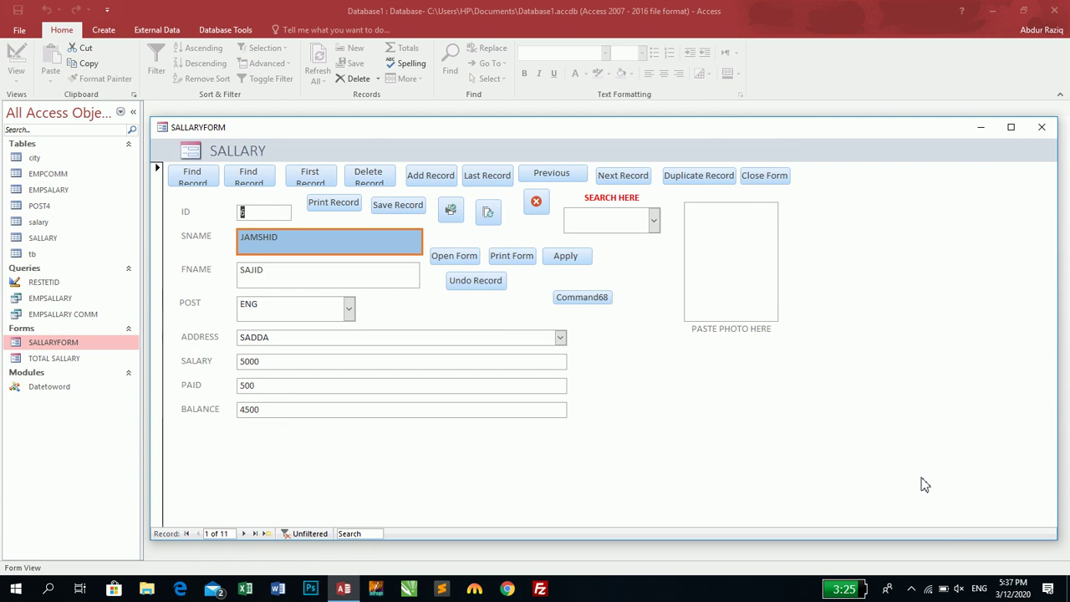
left_click(1042, 127)
double_click(48, 343)
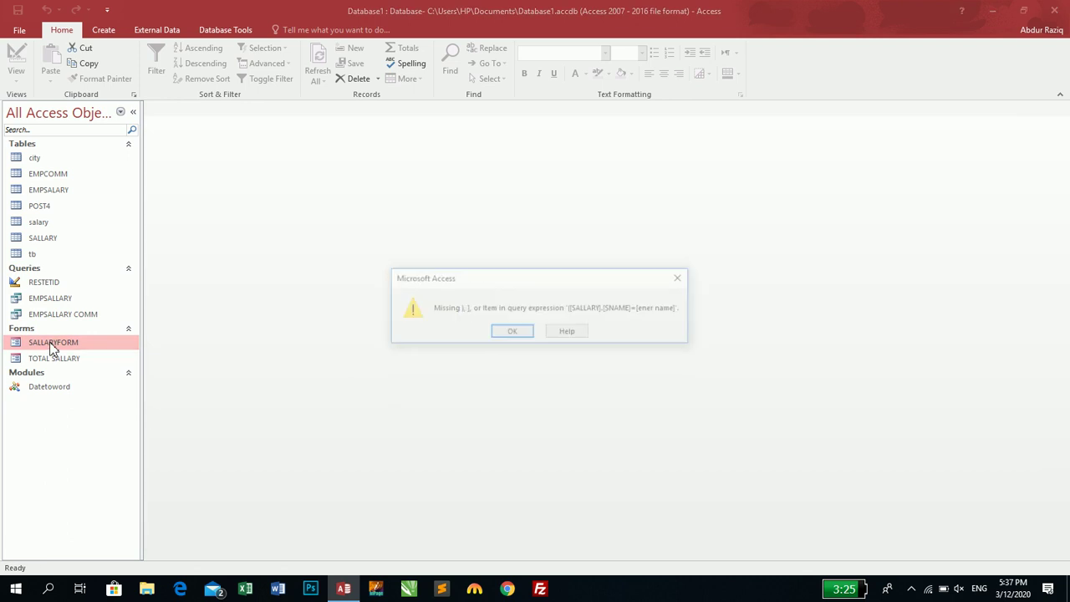
left_click(508, 333)
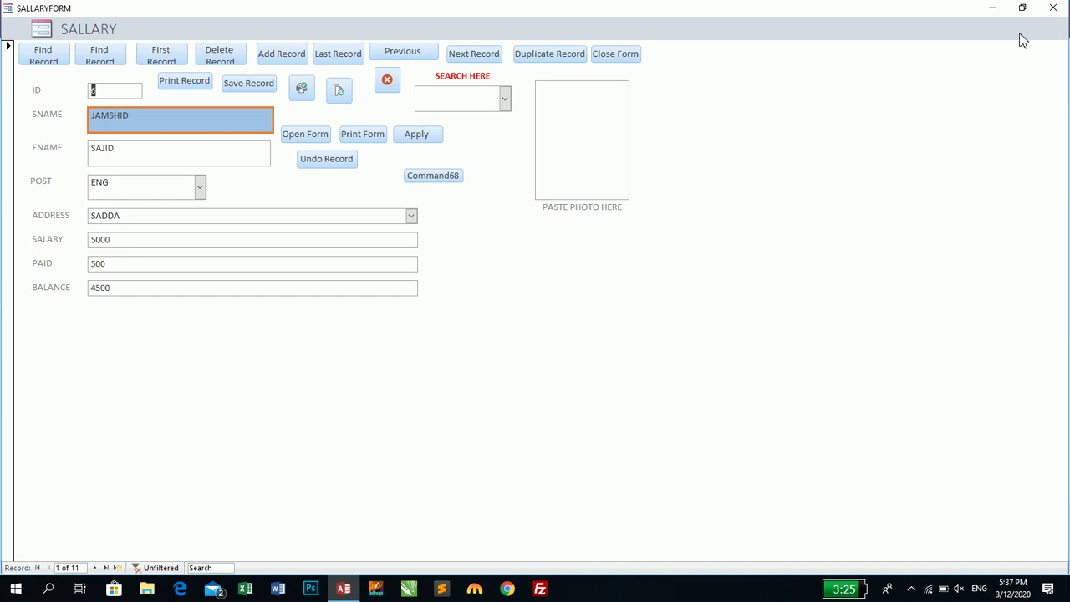
left_click(1022, 8)
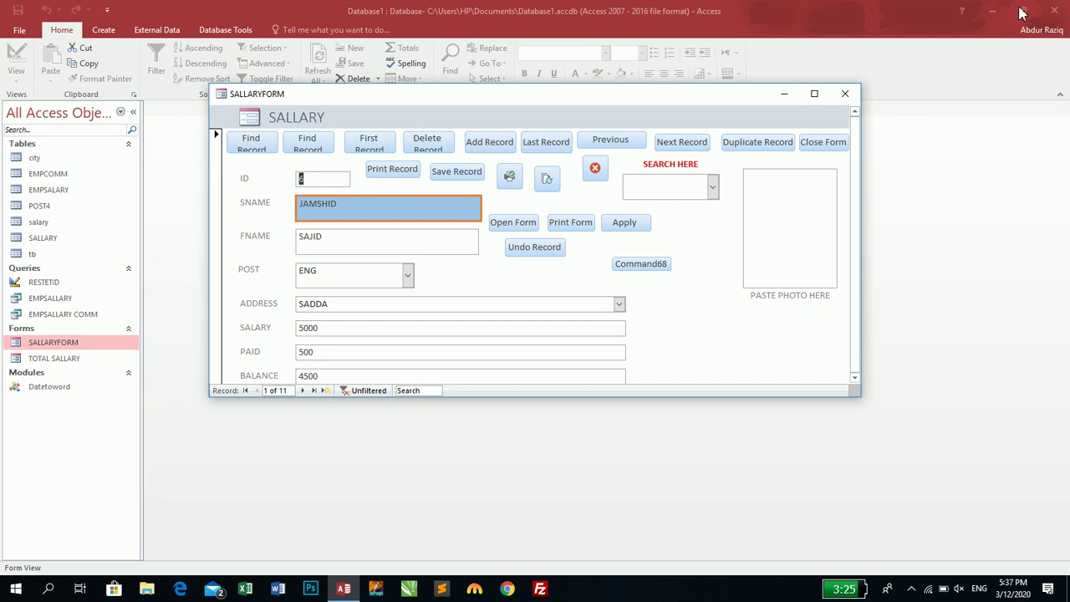
left_click(815, 94)
- Look at the form's Border Style property in Design view, and test restoring, moving and maximizing its window in Form view
right_click(891, 102)
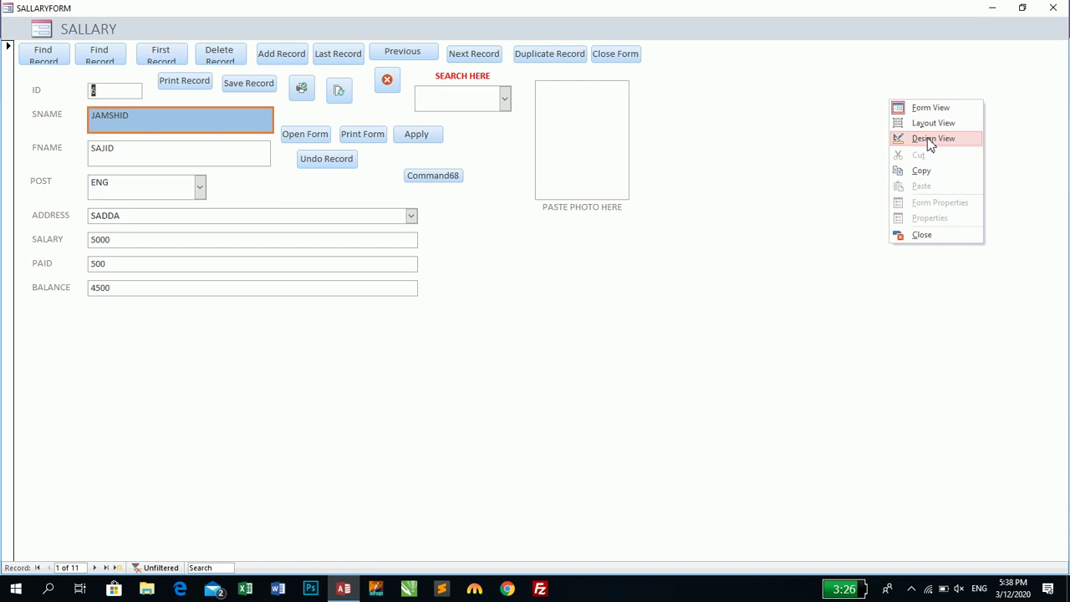
left_click(934, 139)
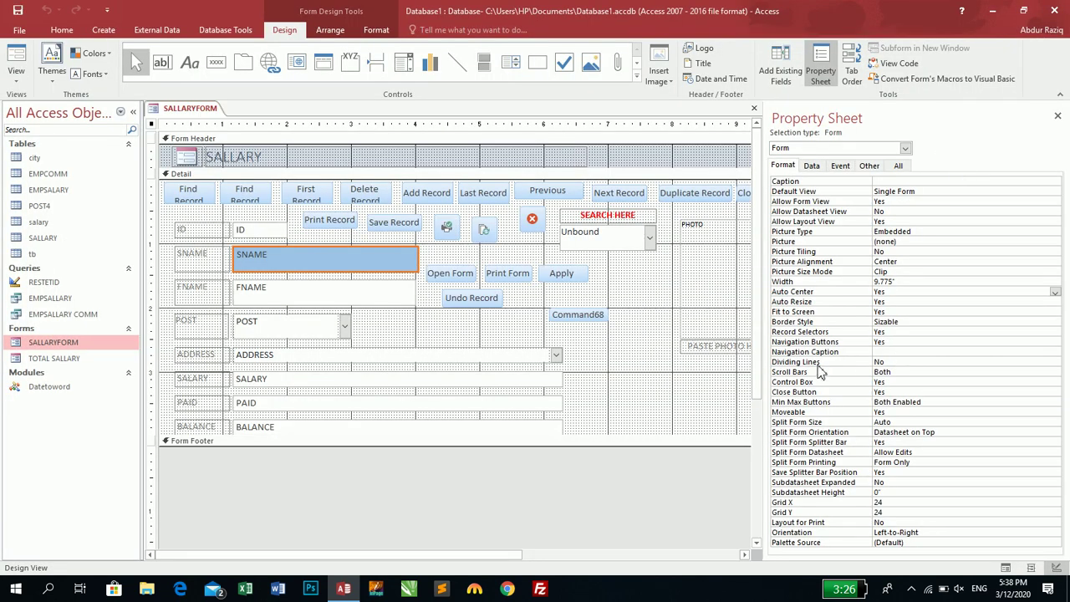
left_click(918, 324)
left_click(19, 58)
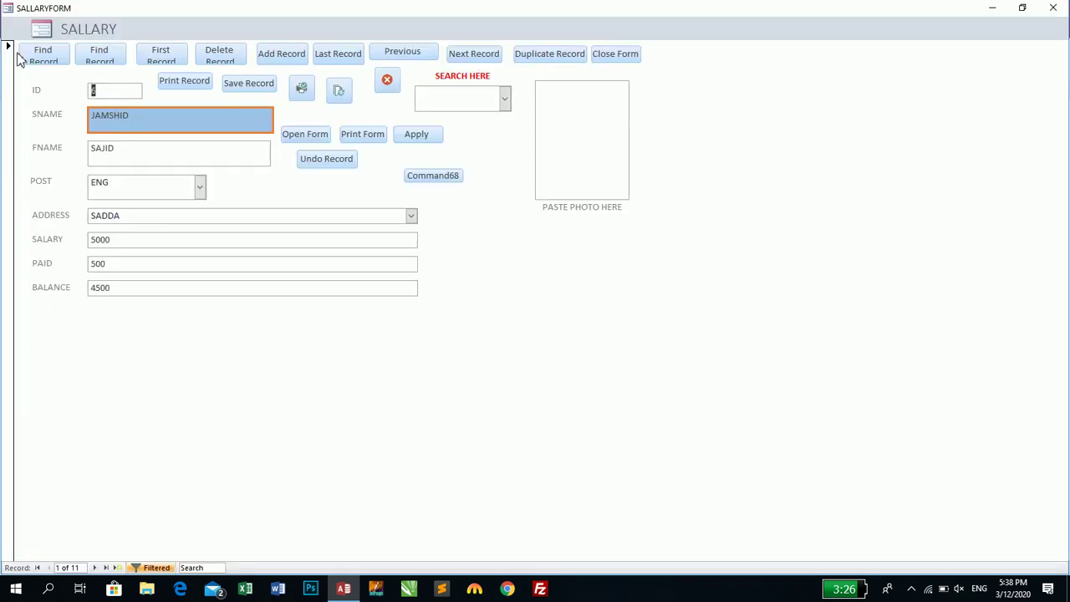
double_click(38, 11)
left_click_drag(149, 12, 159, 66)
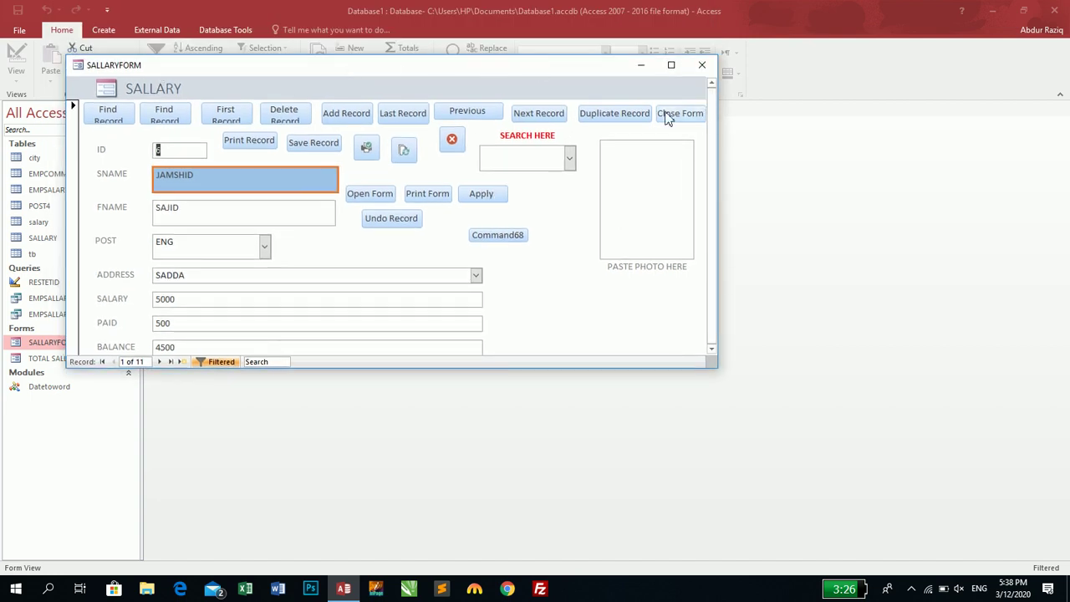
left_click(671, 65)
- Return the form to Design view and set its Border Style property to None
right_click(730, 243)
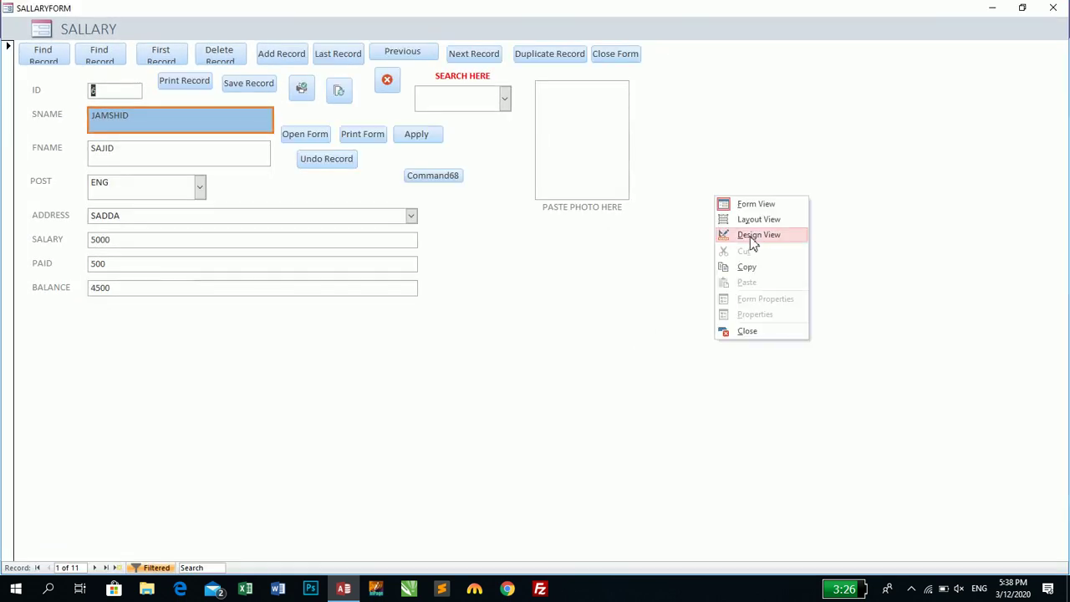
left_click(748, 239)
left_click(1021, 324)
left_click(1055, 322)
left_click(961, 332)
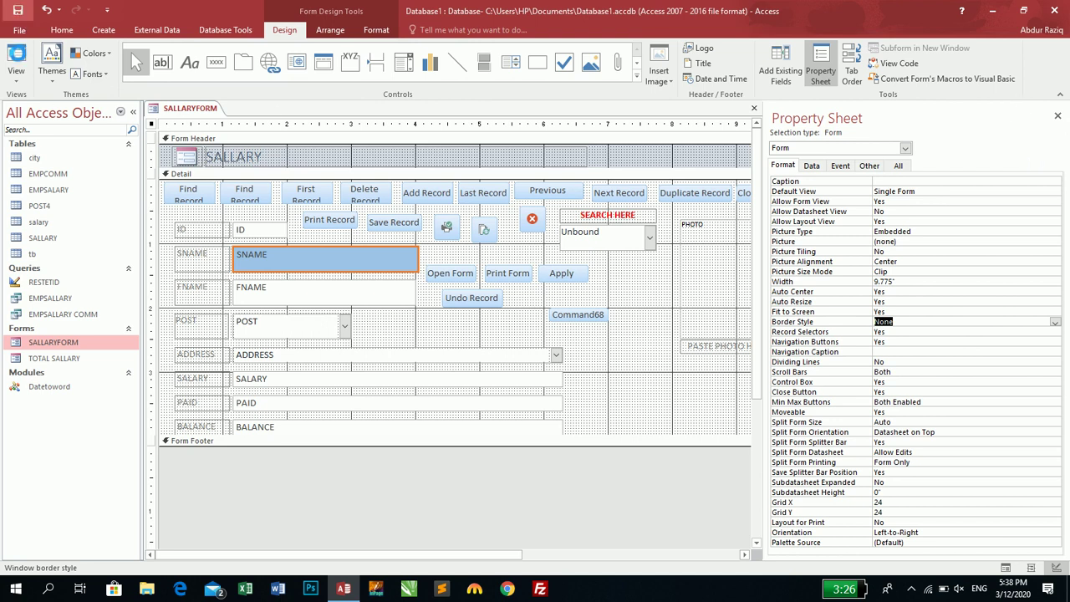
- Check the borderless form in Form view and close it with its Close Form button
left_click(16, 57)
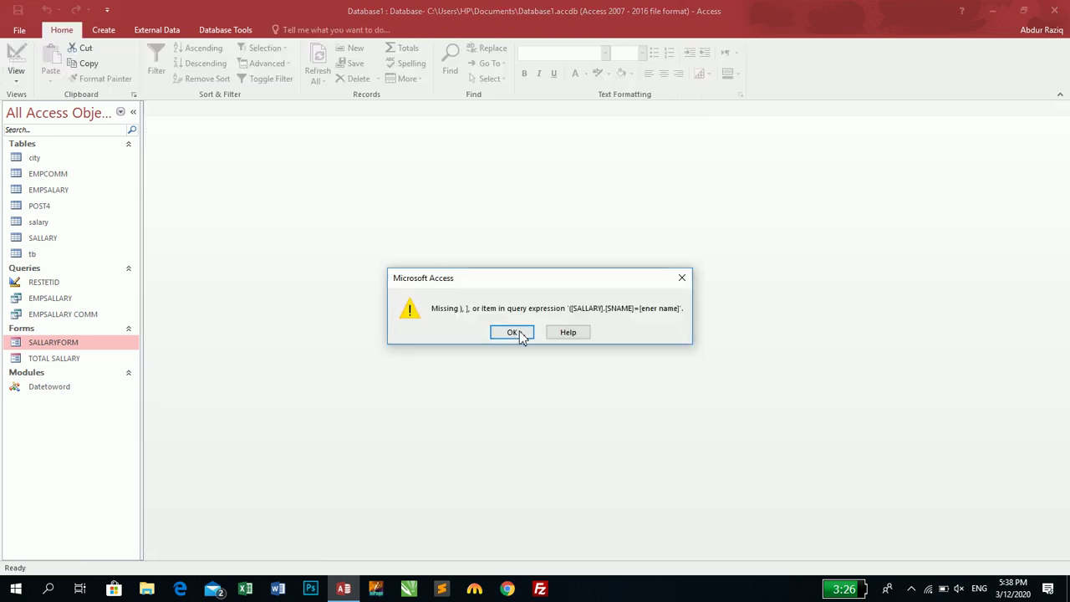
left_click(519, 336)
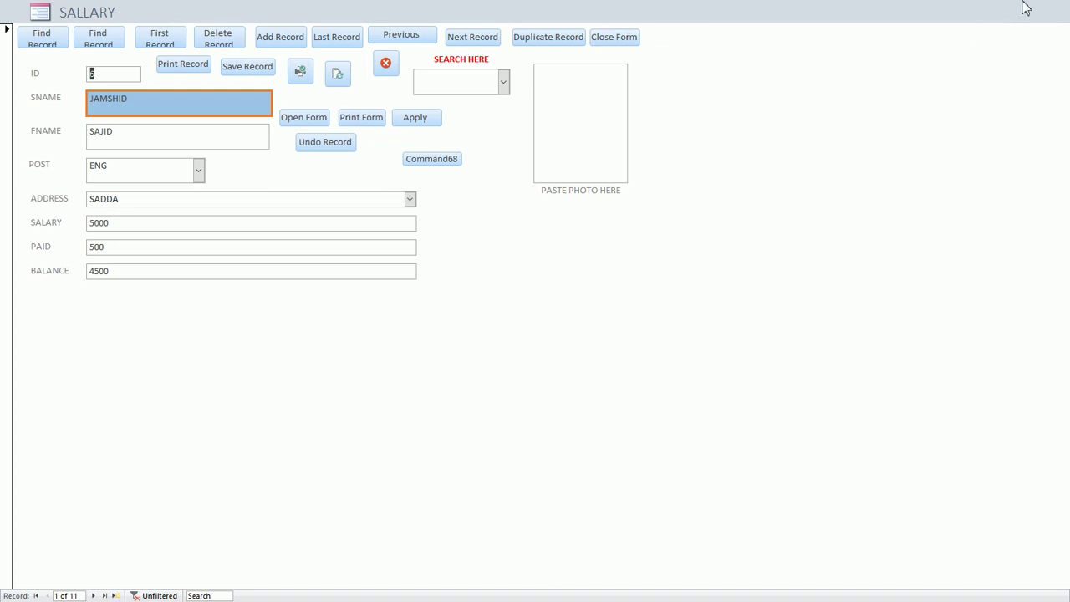
left_click(625, 40)
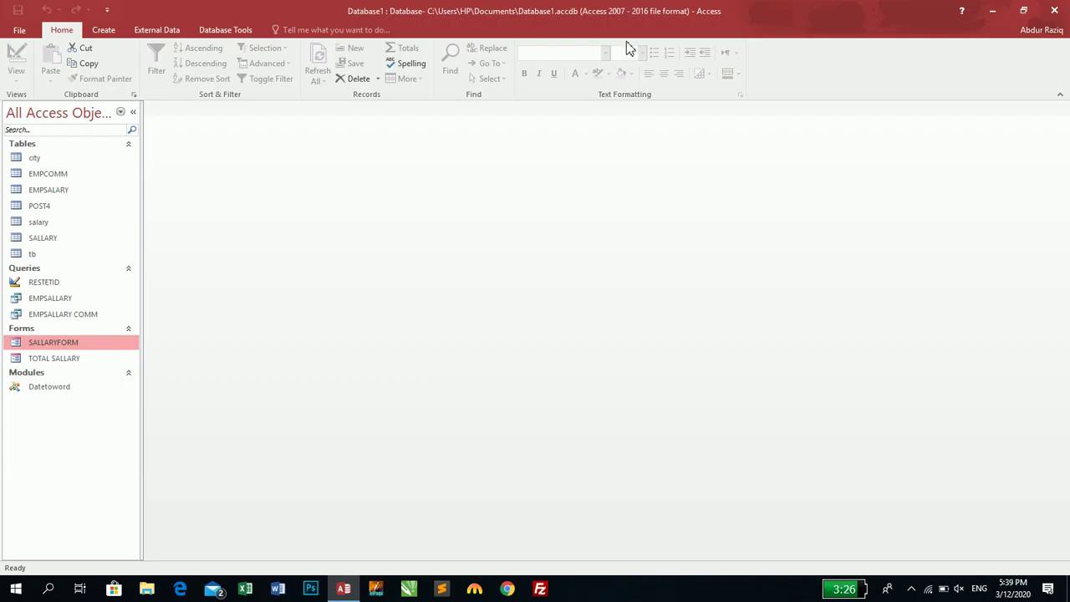
- Reopen SALLARYFORM and close it with its Close Form button, then view and close the TOTAL SALLARY form
double_click(79, 350)
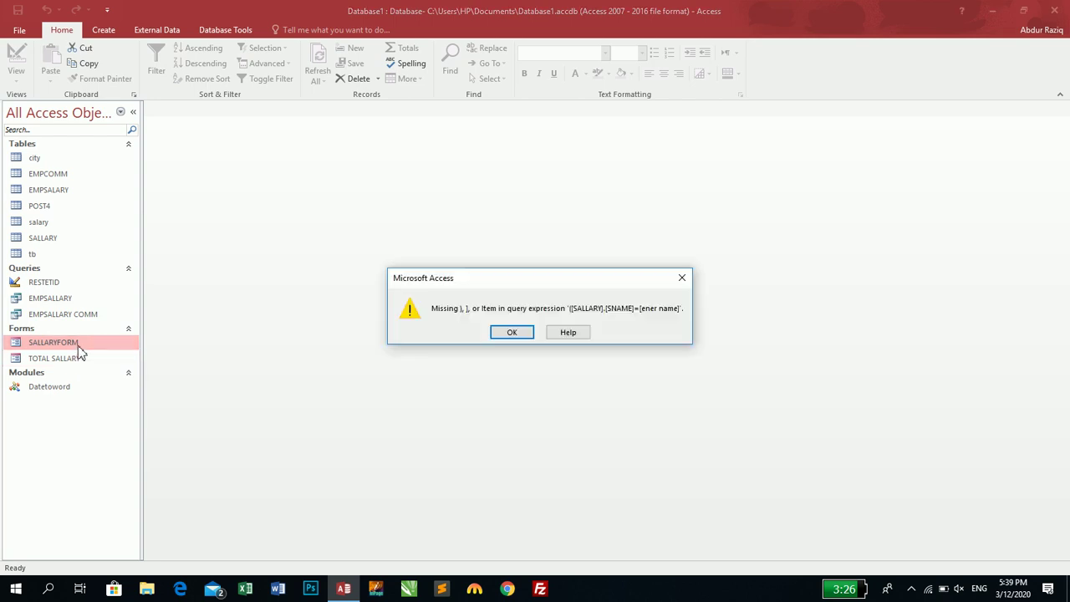
left_click(527, 335)
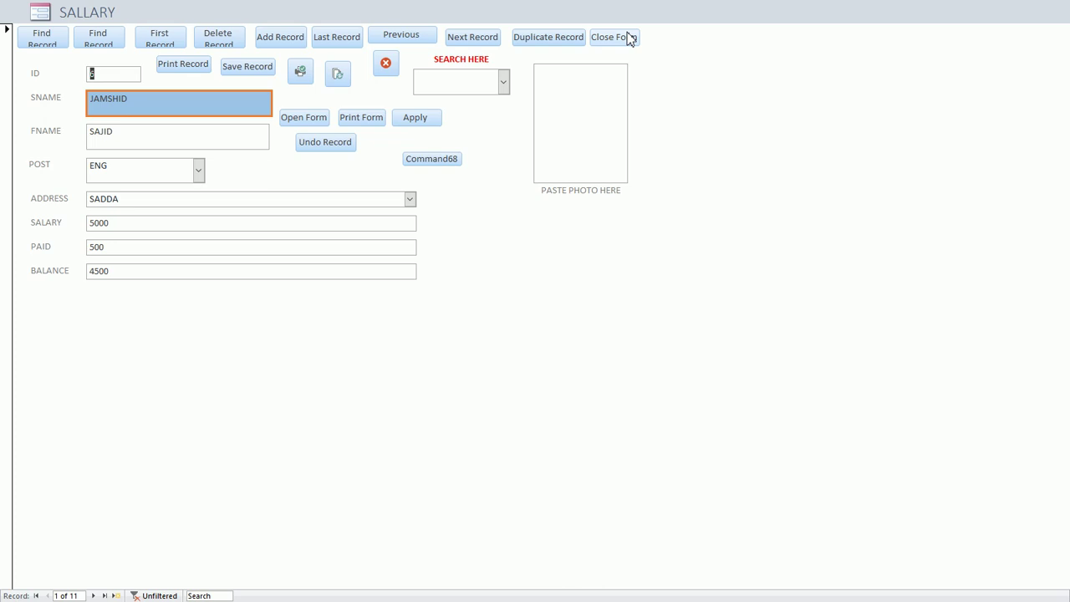
left_click(629, 39)
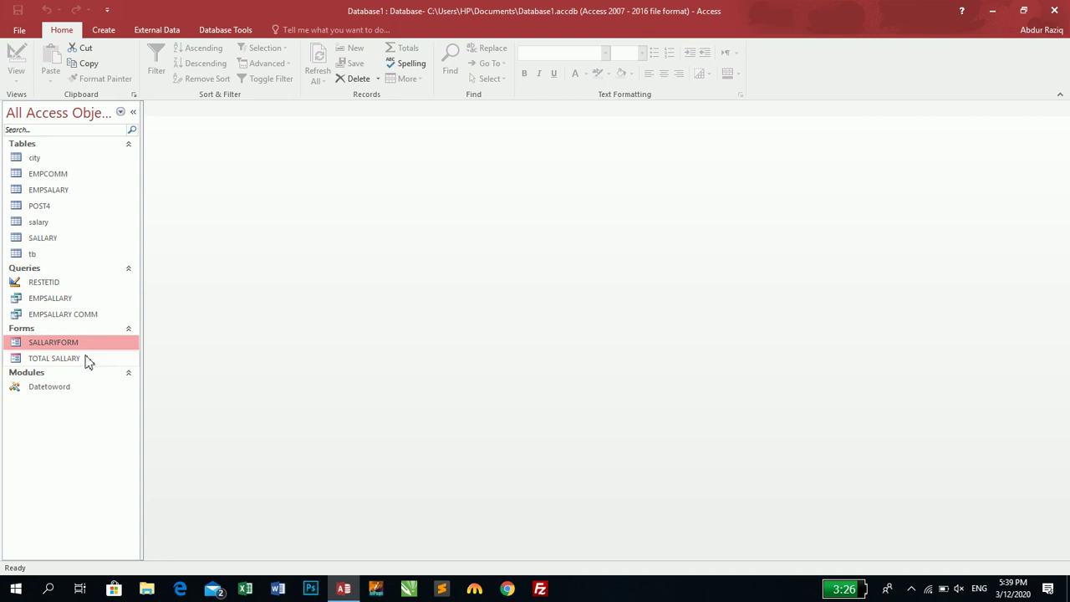
double_click(86, 357)
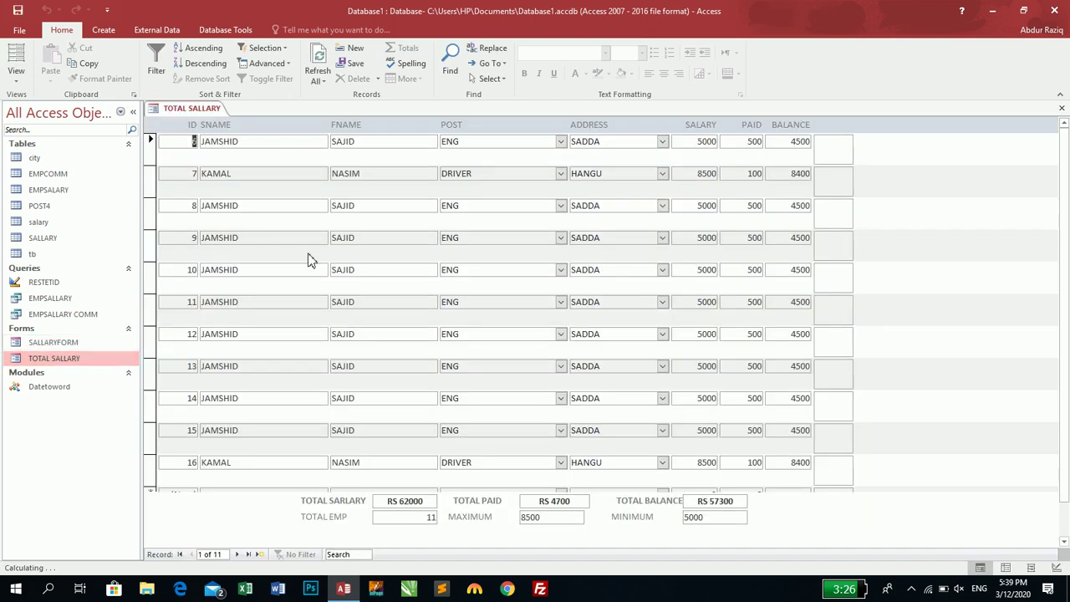
left_click(1062, 108)
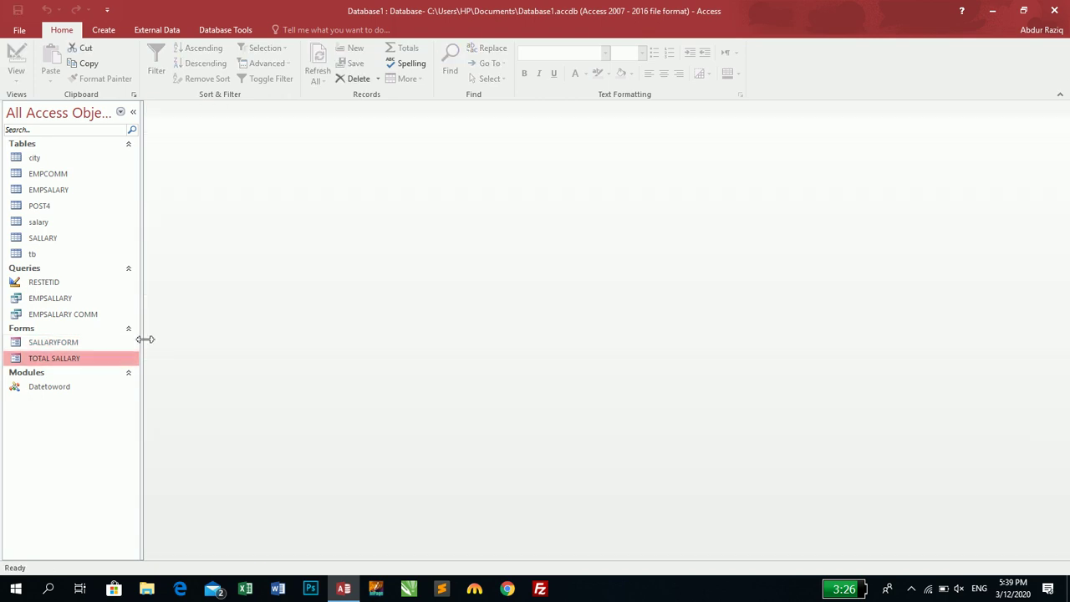
- Open SALLARYFORM in Design view and delete the Command68 button
right_click(91, 344)
left_click(146, 387)
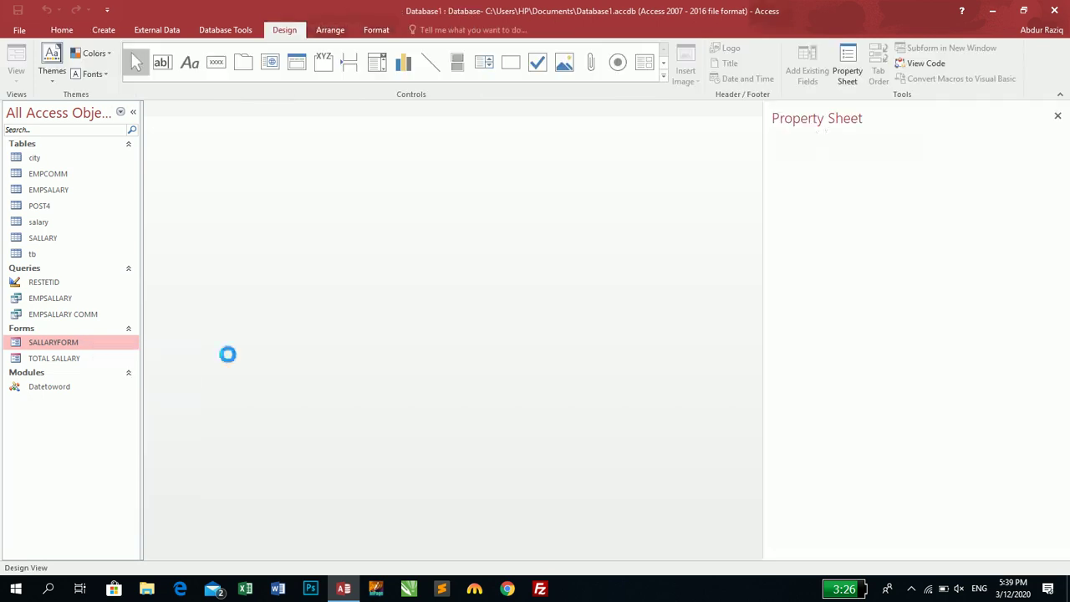
left_click(583, 319)
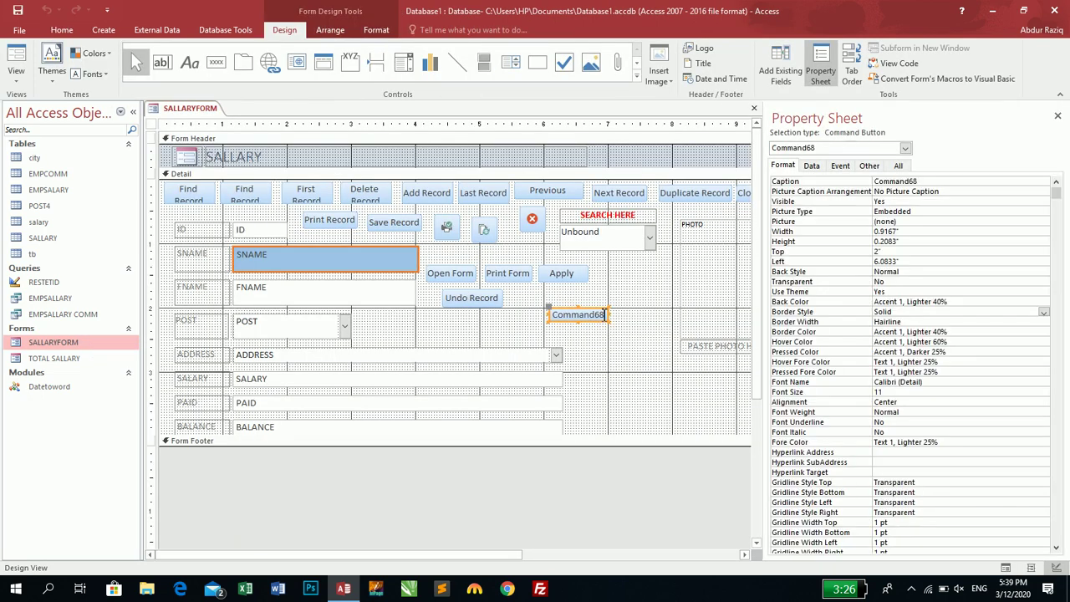
double_click(603, 314)
key("BackSpace")
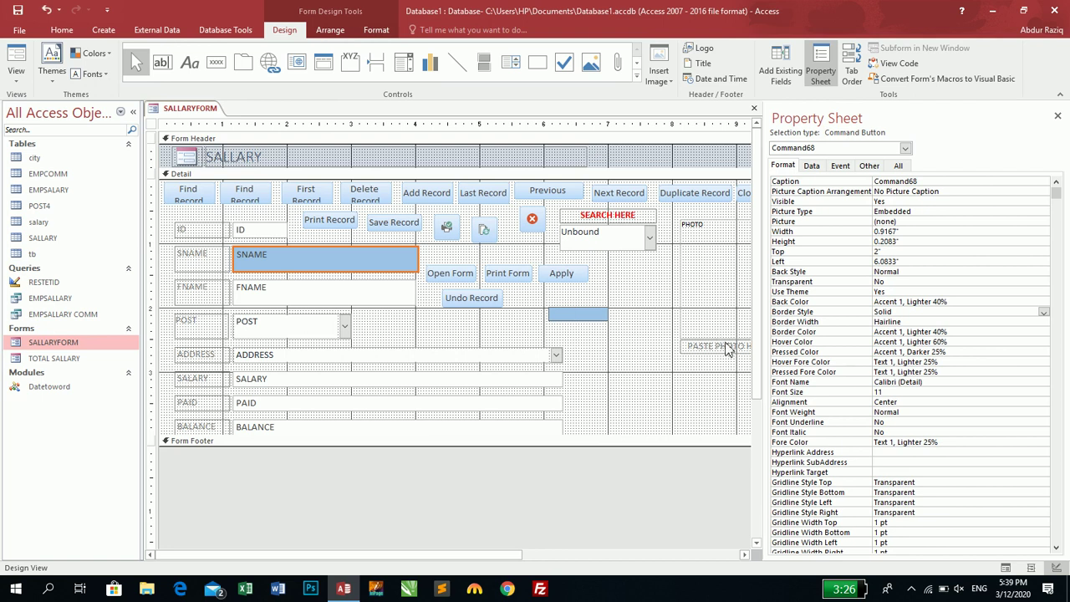
key("Escape")
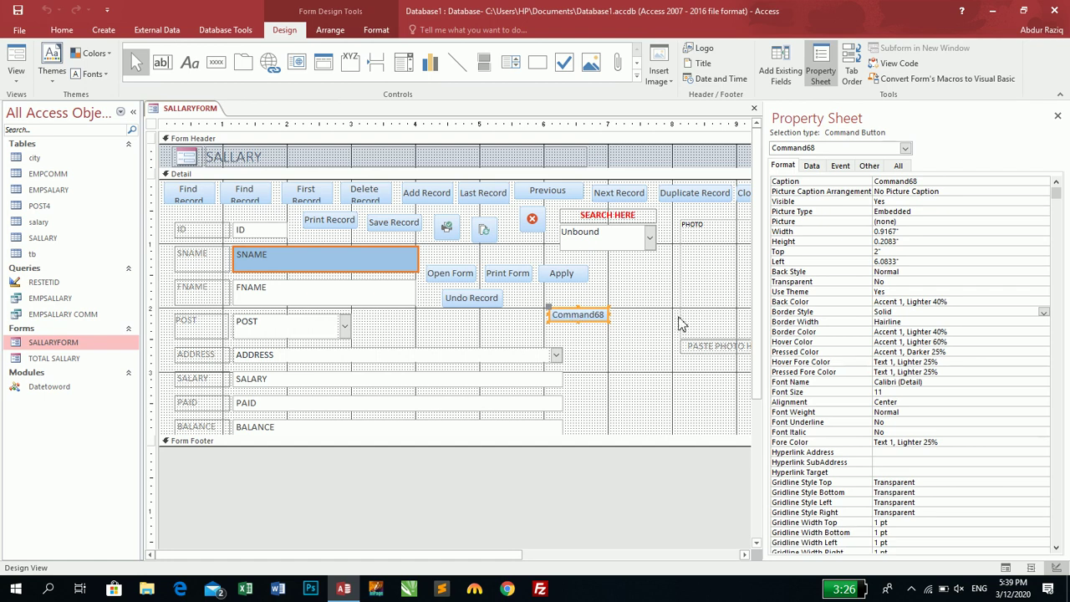
key("Delete")
- Remove the embedded macro from the Close Form button's On Click event
left_click(746, 193)
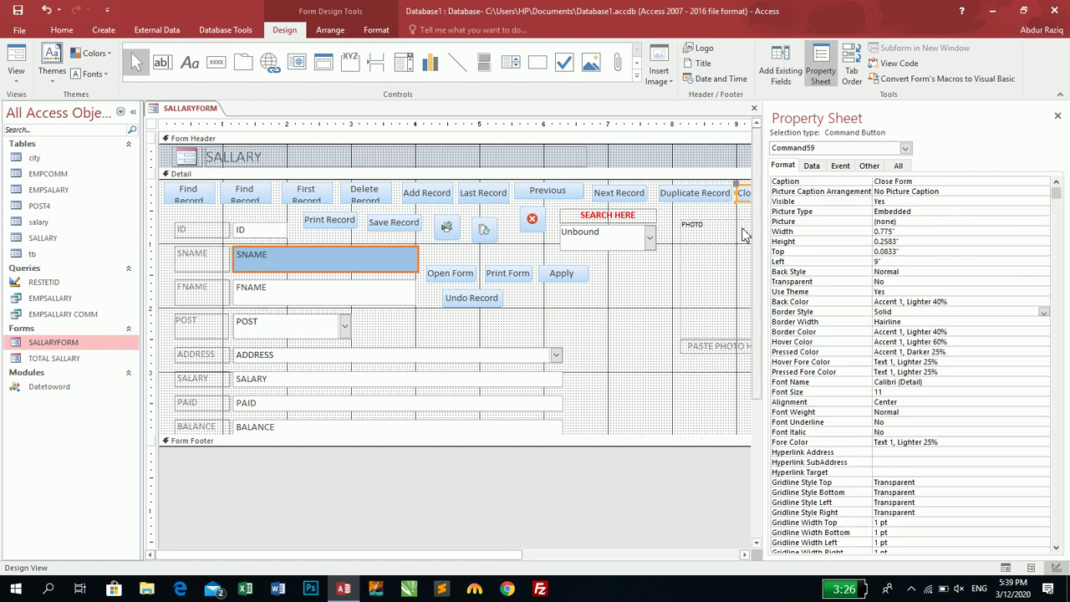
left_click(840, 165)
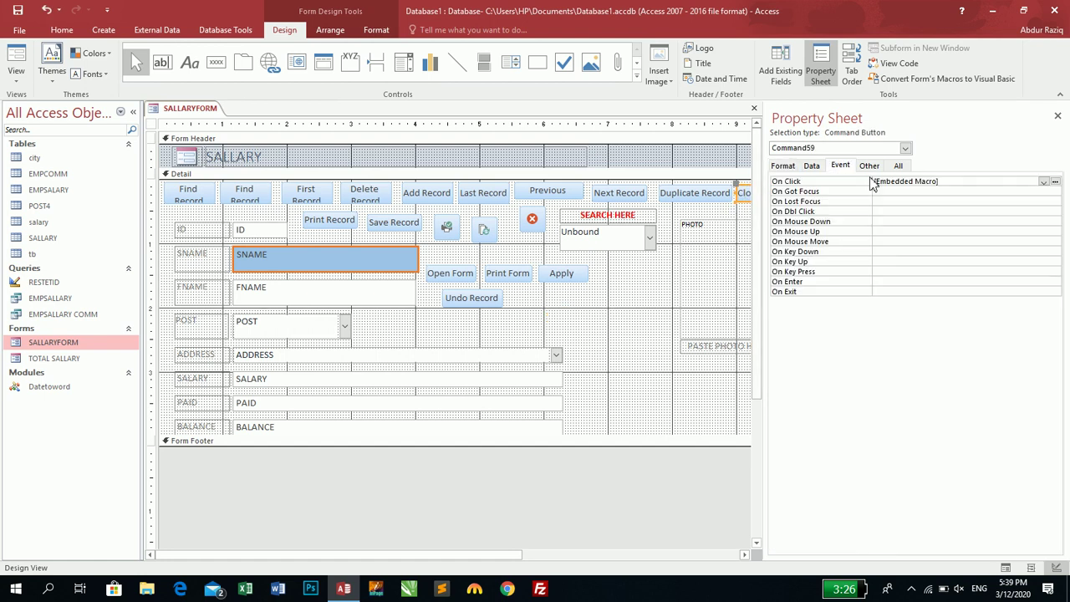
left_click(962, 189)
double_click(962, 189)
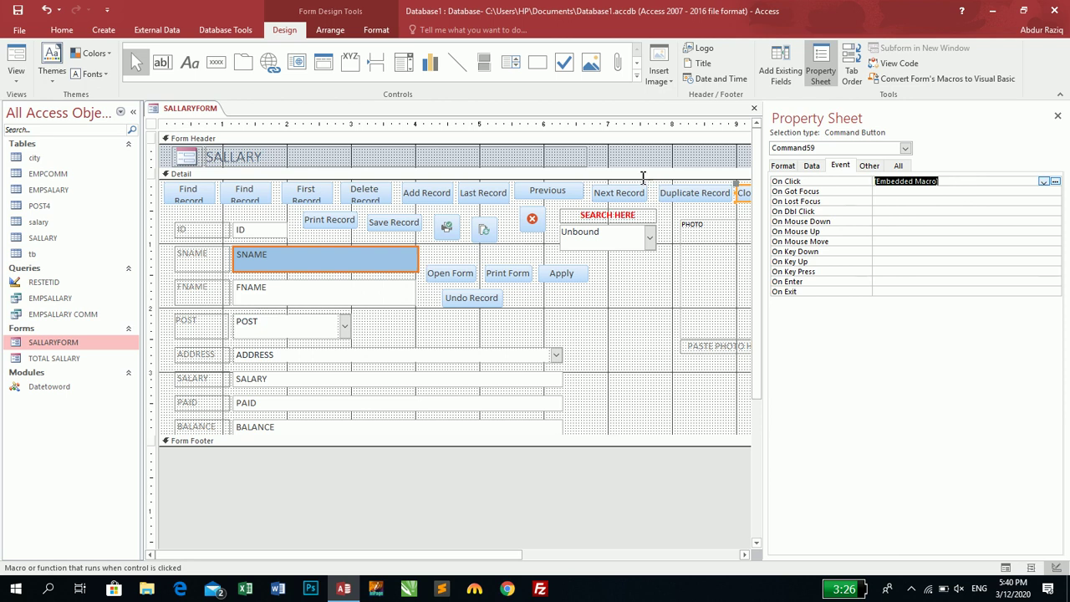
key("Delete")
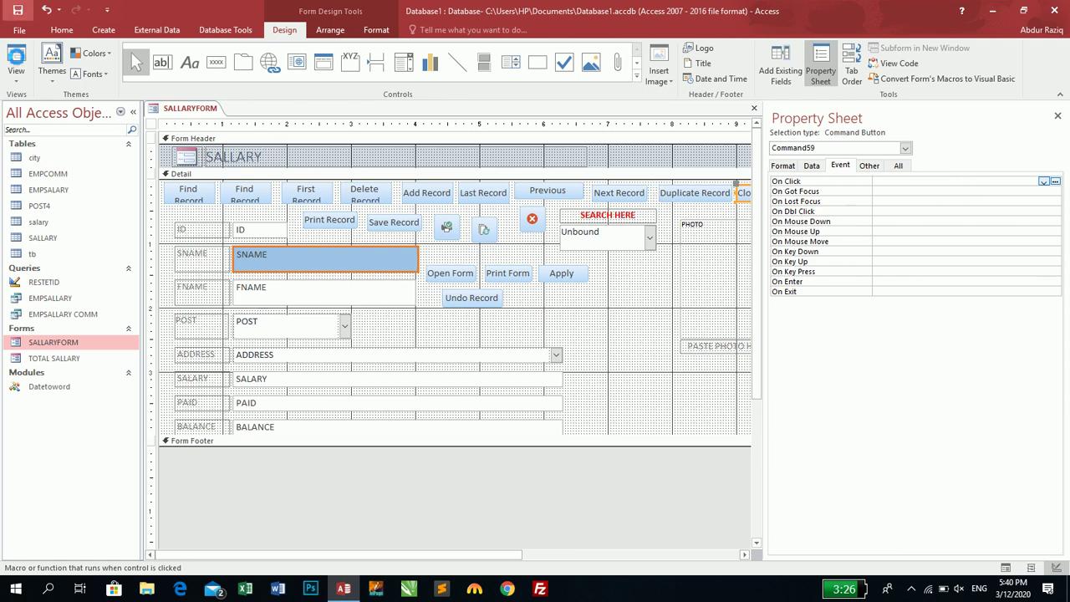
- Test the Close Form button in Form view without its macro and return the form to Design view
left_click(16, 58)
left_click(511, 333)
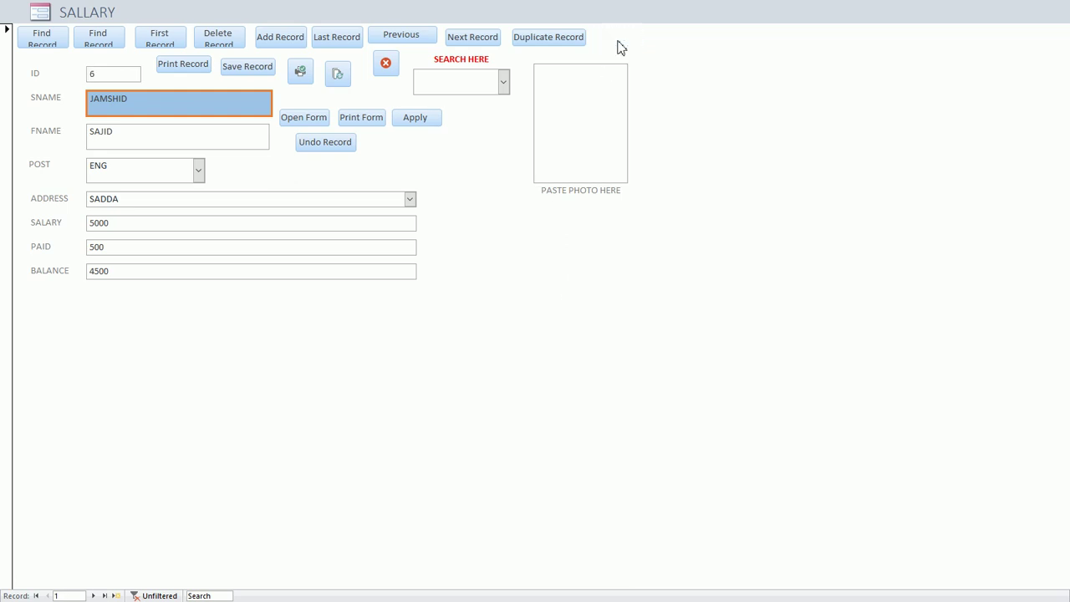
right_click(726, 77)
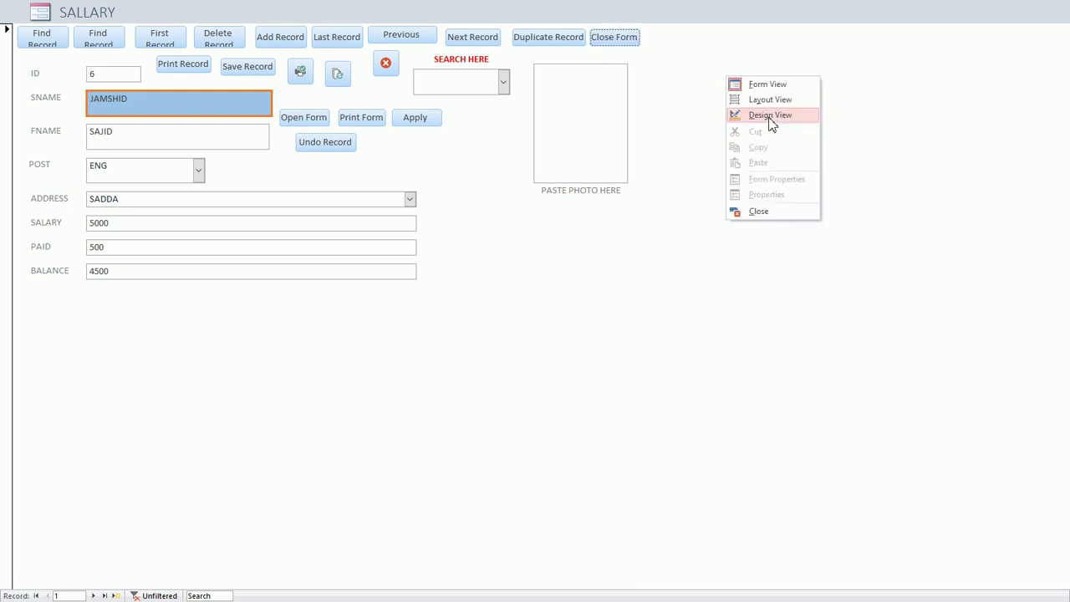
left_click(770, 117)
- Assign an Event Procedure to the Close Form button's On Click event and open its code in a repositioned editor window
left_click(743, 192)
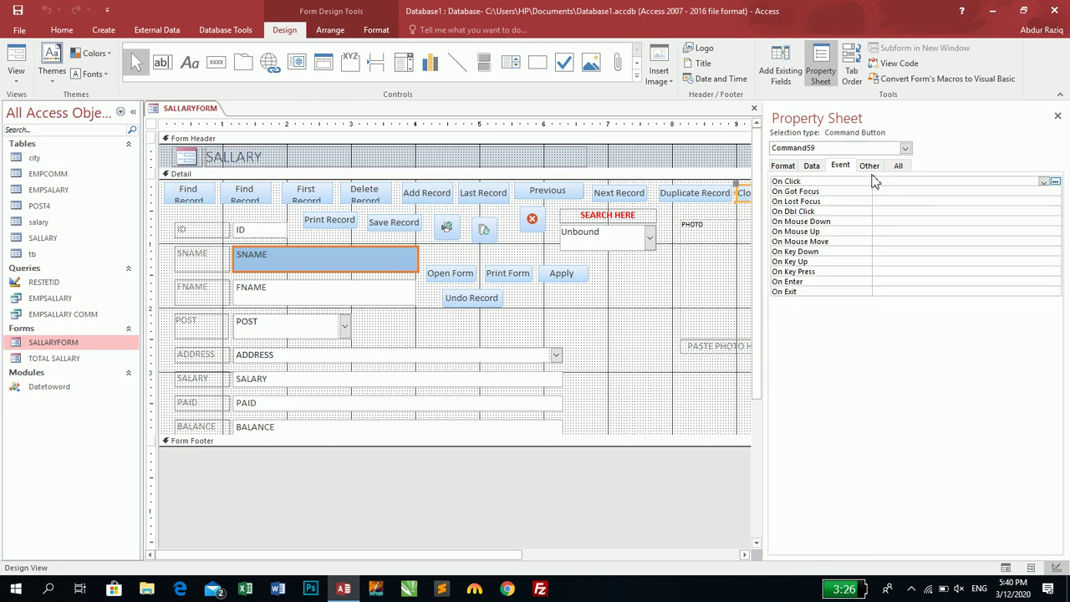
double_click(915, 183)
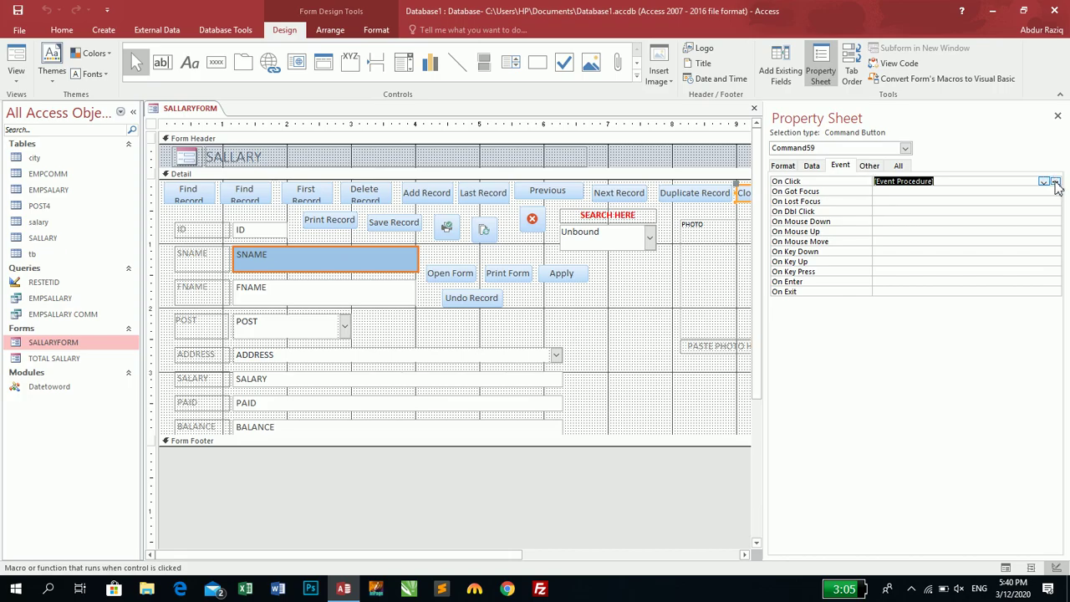
left_click(1056, 182)
left_click_drag(364, 12, 667, 117)
- Begin the Command59_Click statement with me.Application.DoCmd, trying the OpenDataAccessPage method and erasing it
type("me.Application.doCmd.openDataAccessPage")
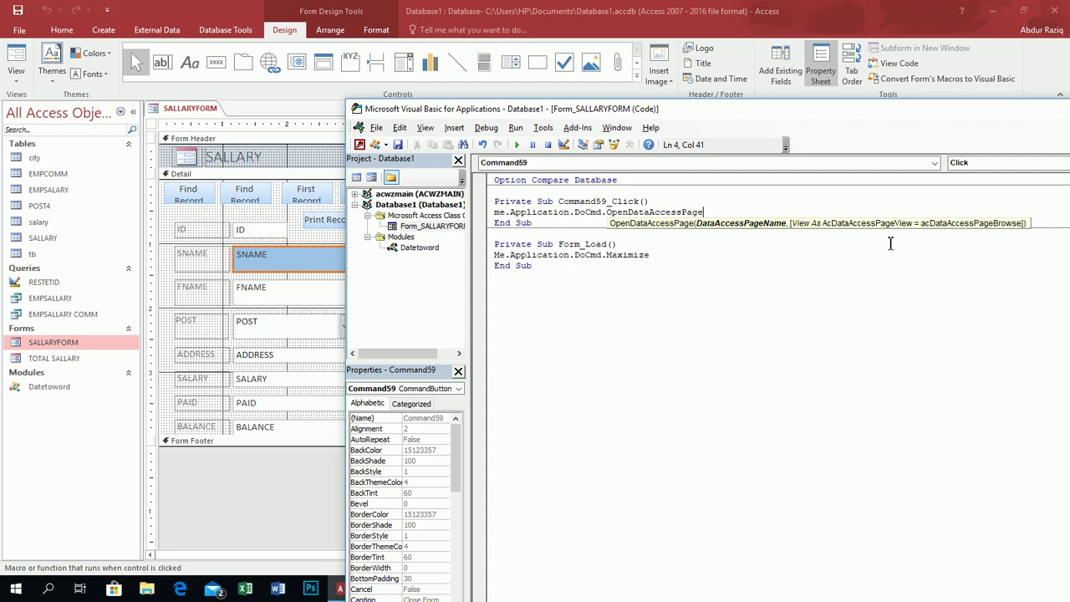
key("BackSpace")
key("BackSpace")
key("BackSpace")
key("BackSpace")
key("BackSpace")
key("BackSpace")
key("BackSpace")
key("BackSpace")
key("BackSpace")
key("BackSpace")
key("BackSpace")
key("BackSpace")
key("BackSpace")
key("BackSpace")
key("BackSpace")
key("BackSpace")
key("BackSpace")
key("BackSpace")
key("BackSpace")
key("BackSpace")
type("d.openfo")
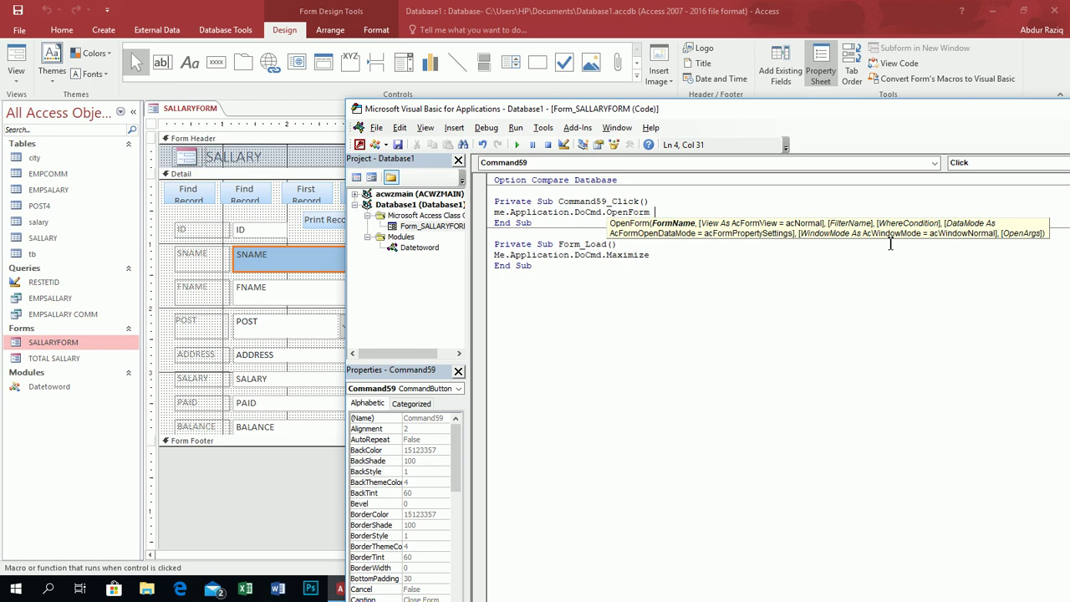
key("BackSpace")
key("BackSpace")
key("BackSpace")
key("BackSpace")
key("BackSpace")
key("BackSpace")
key("BackSpace")
key("BackSpace")
key("BackSpace")
key("BackSpace")
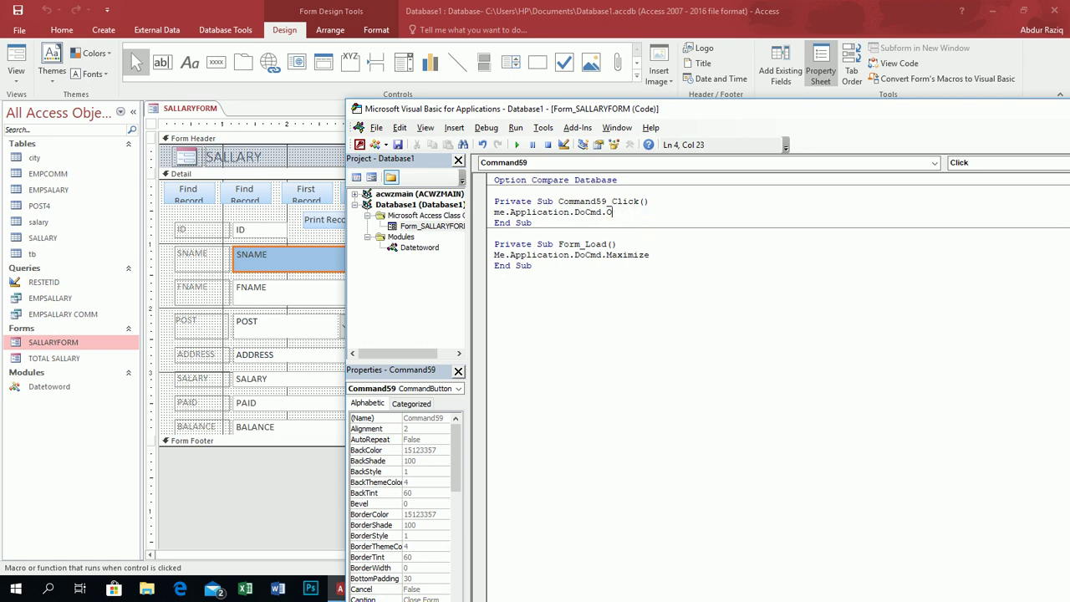
- Complete the Command59_Click statement as Me.Application.DoCmd.Close acForm, , acSaveYes
type(".clo")
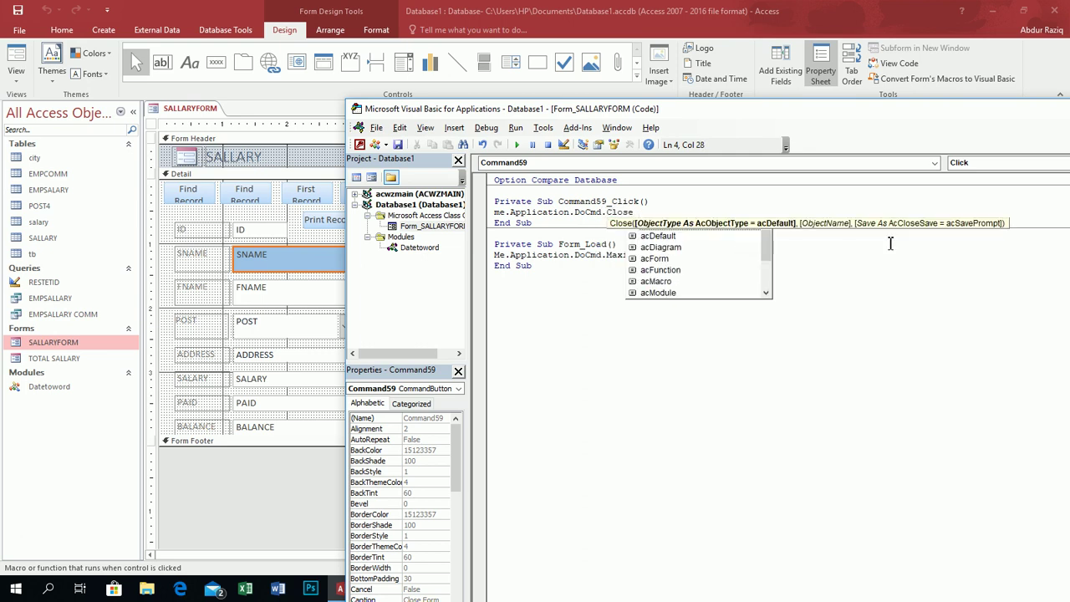
type(" acfo")
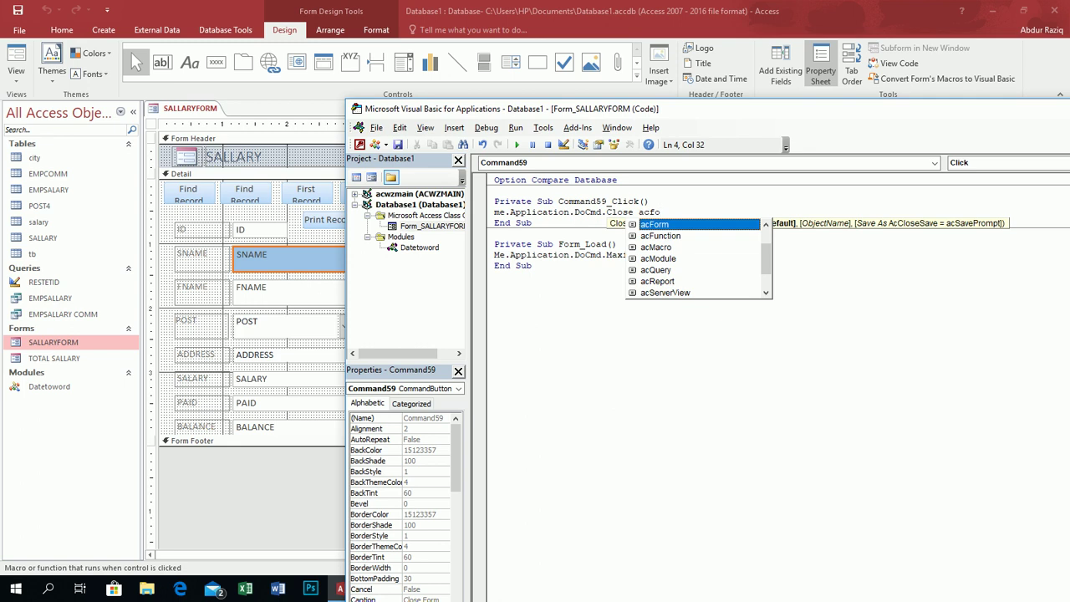
type("rm ,,")
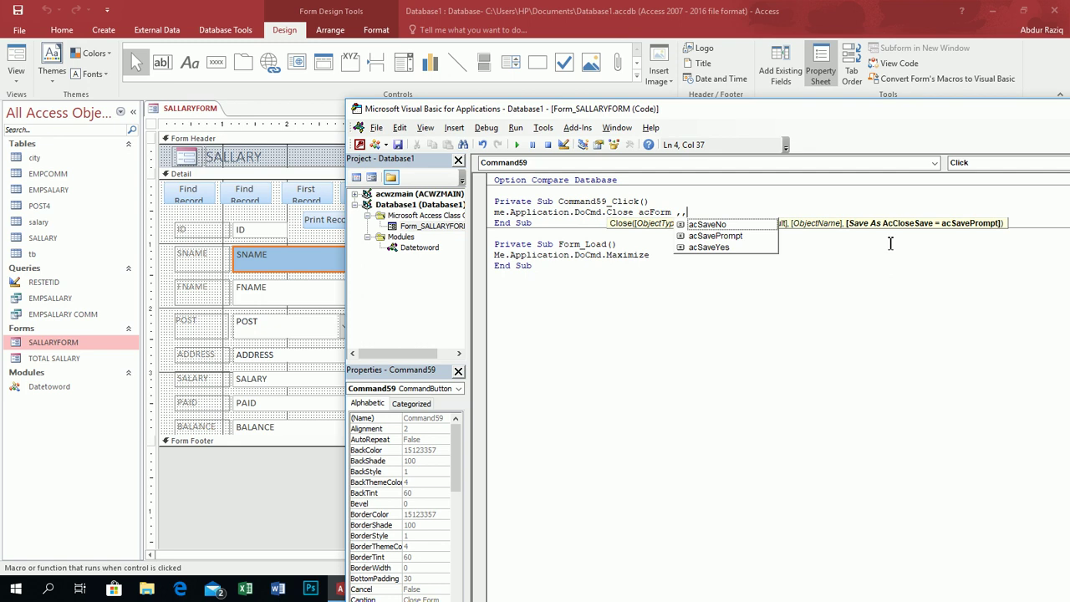
key("Down")
key("Down")
key("Down")
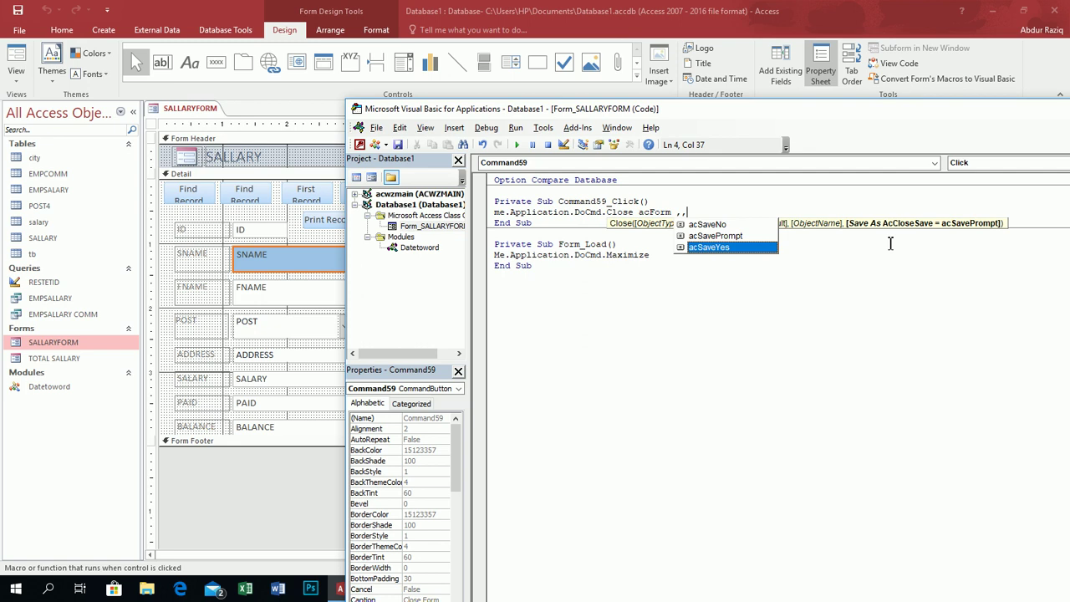
key("Tab")
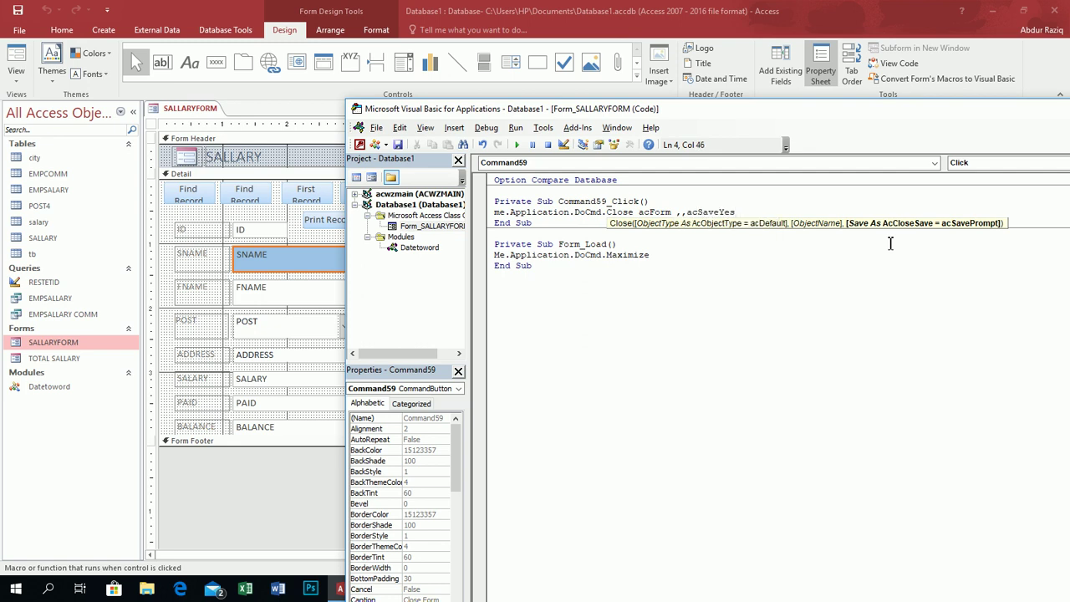
key("Return")
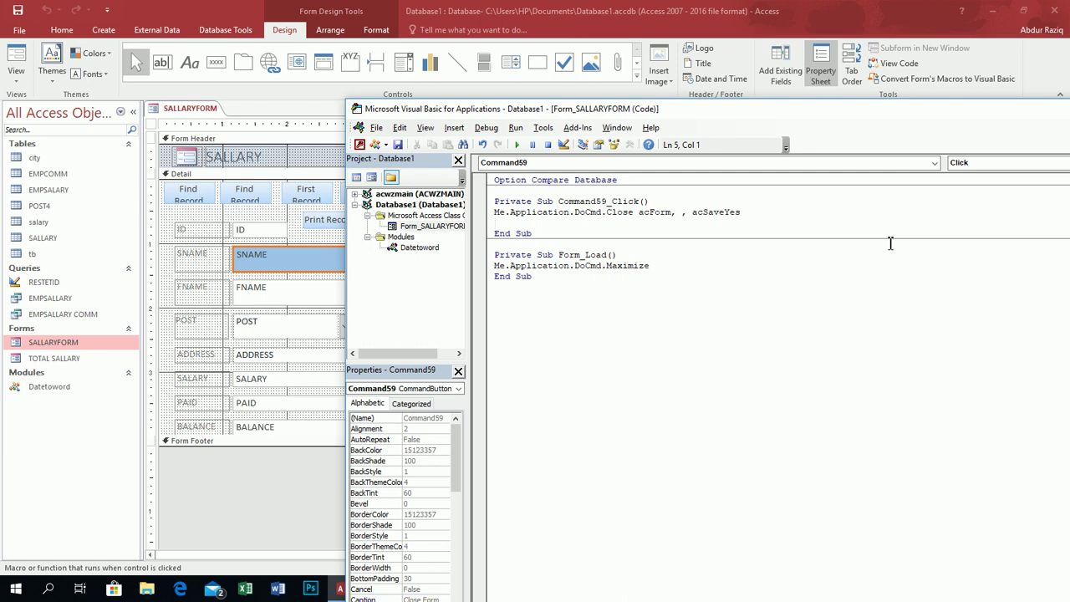
- Close the code editor, reopen SALLARYFORM and test its Close Form button, going into debugging of the click procedure
double_click(547, 118)
left_click(1024, 107)
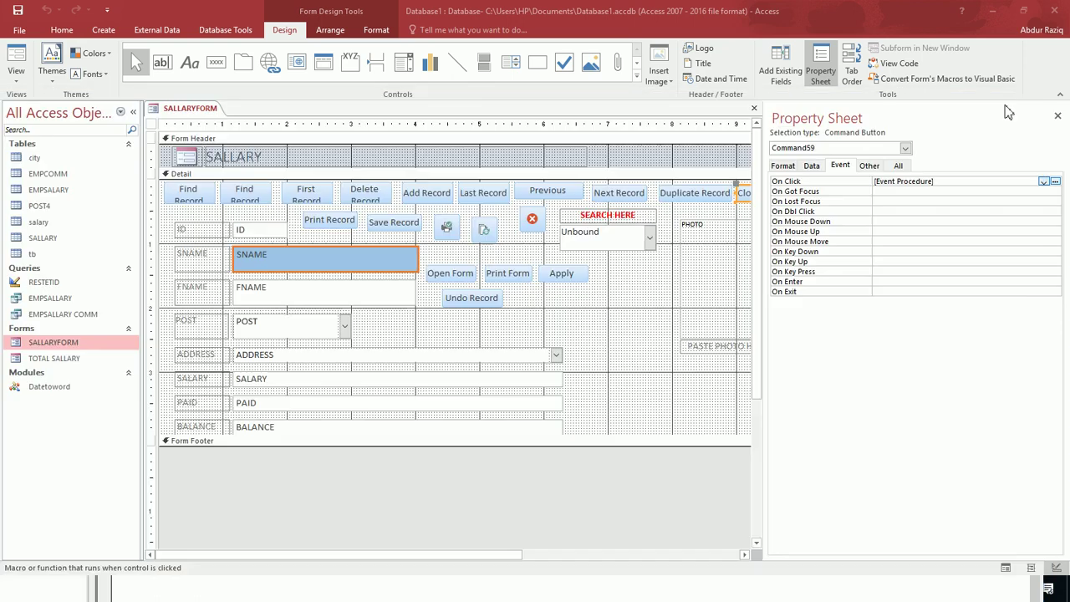
left_click(755, 108)
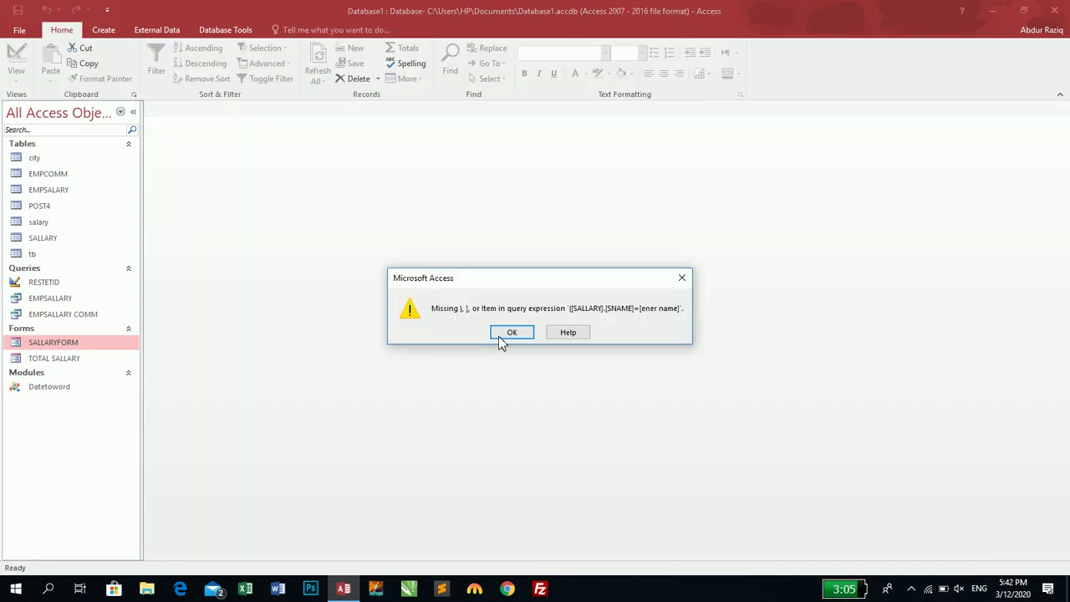
left_click(511, 332)
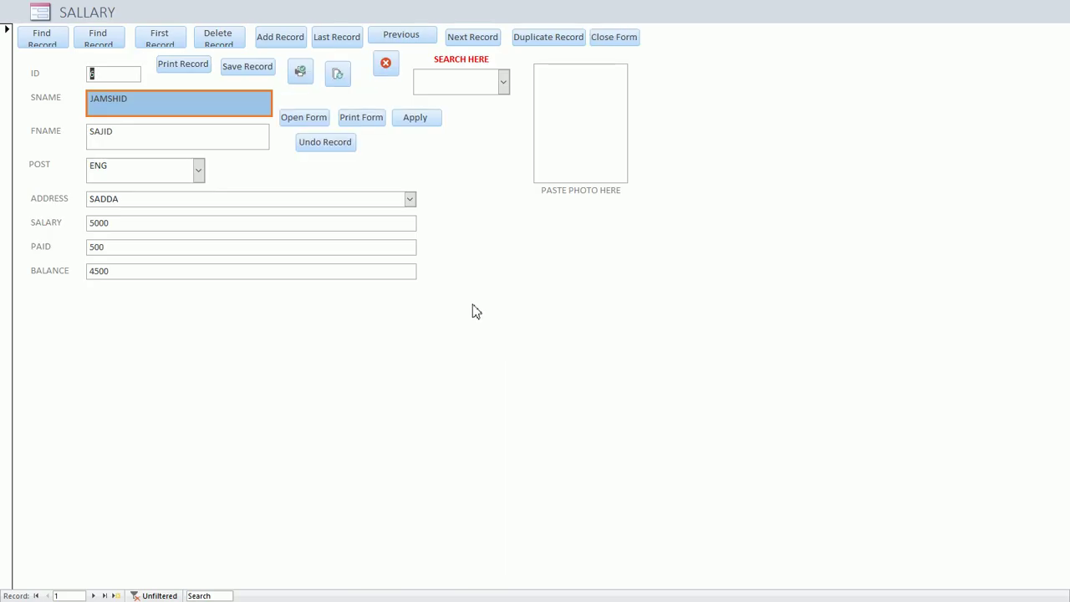
left_click(615, 39)
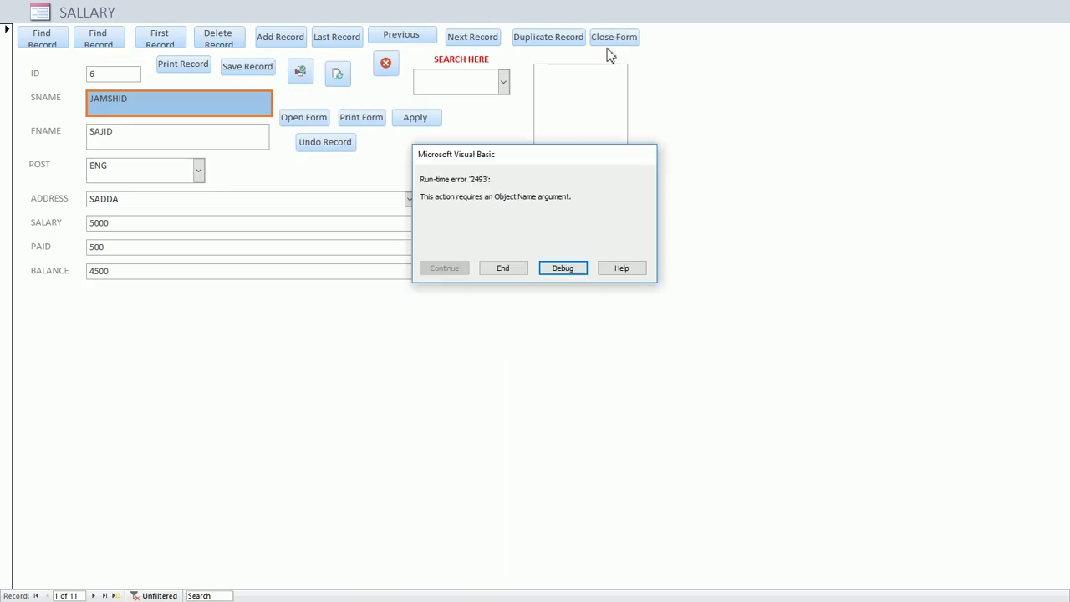
left_click(563, 269)
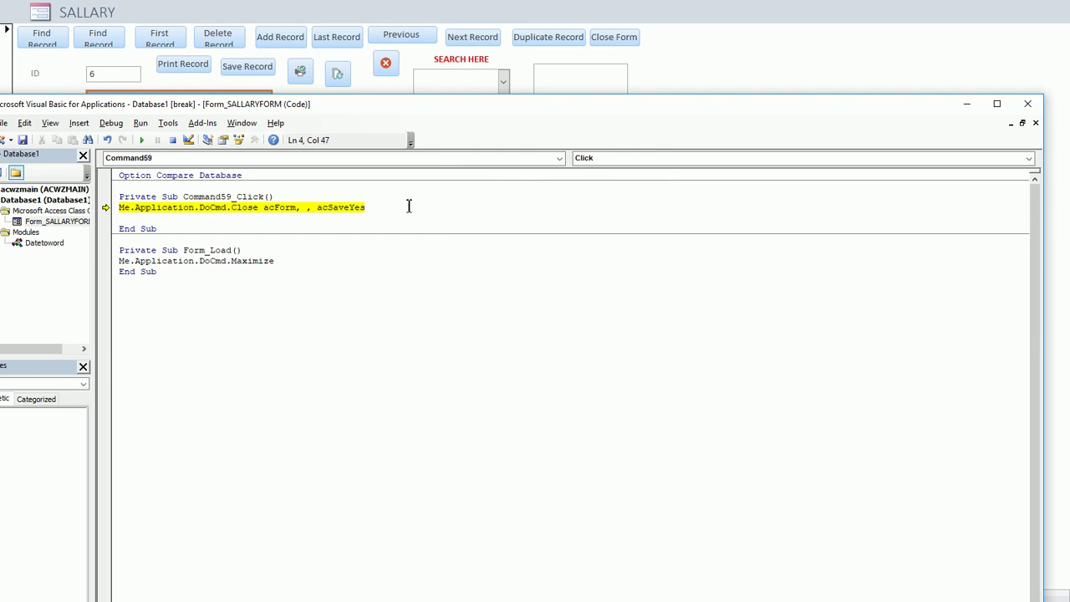
- Strip the acForm and acSaveYes arguments from the Command59_Click statement, leaving only Me.Application.DoCmd.Close
key("BackSpace")
key("BackSpace")
key("BackSpace")
key("BackSpace")
key("BackSpace")
key("BackSpace")
key("BackSpace")
key("BackSpace")
key("BackSpace")
key("BackSpace")
key("BackSpace")
key("BackSpace")
key("BackSpace")
key("BackSpace")
key("BackSpace")
key("BackSpace")
key("BackSpace")
key("BackSpace")
key("BackSpace")
key("BackSpace")
key("BackSpace")
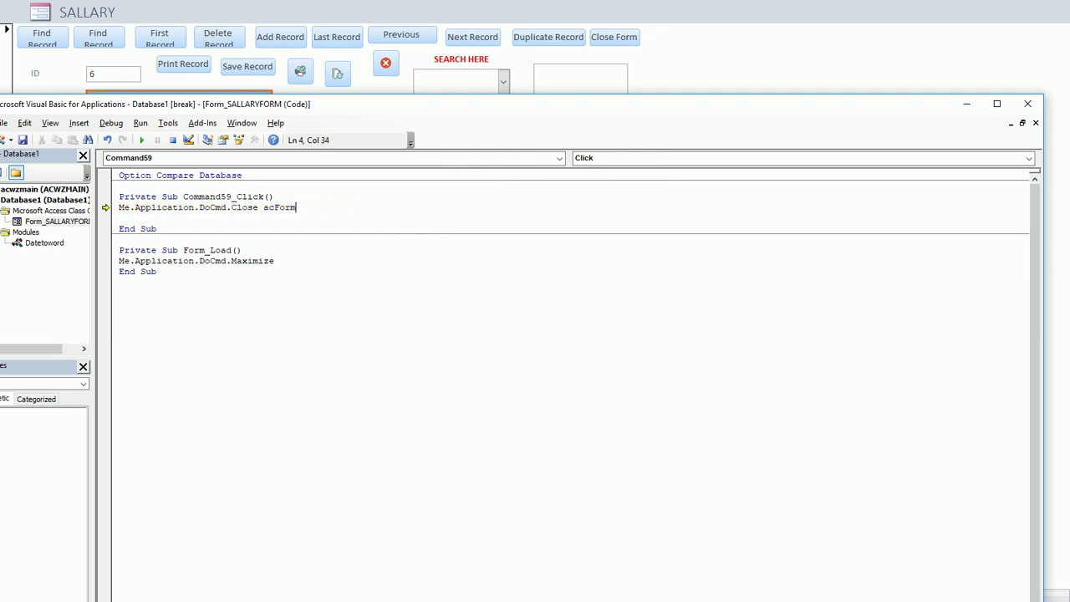
key("BackSpace")
key("BackSpace")
key("BackSpace")
key("BackSpace")
key("BackSpace")
type(".Close")
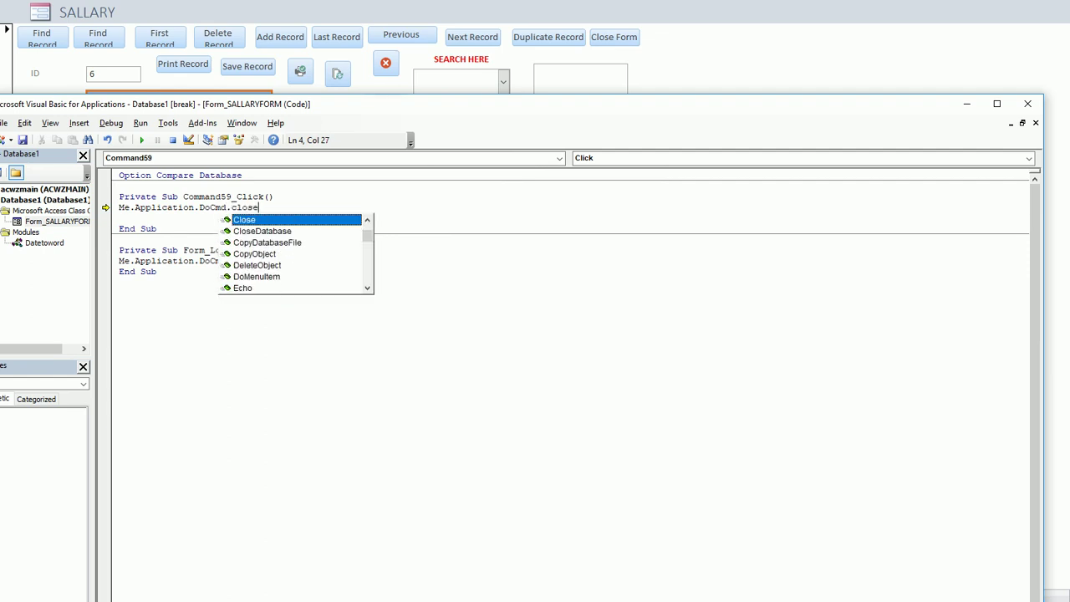
- Give the Close statement the object name "sallary" and the acSaveYes option, leaving the object type empty
type(",")
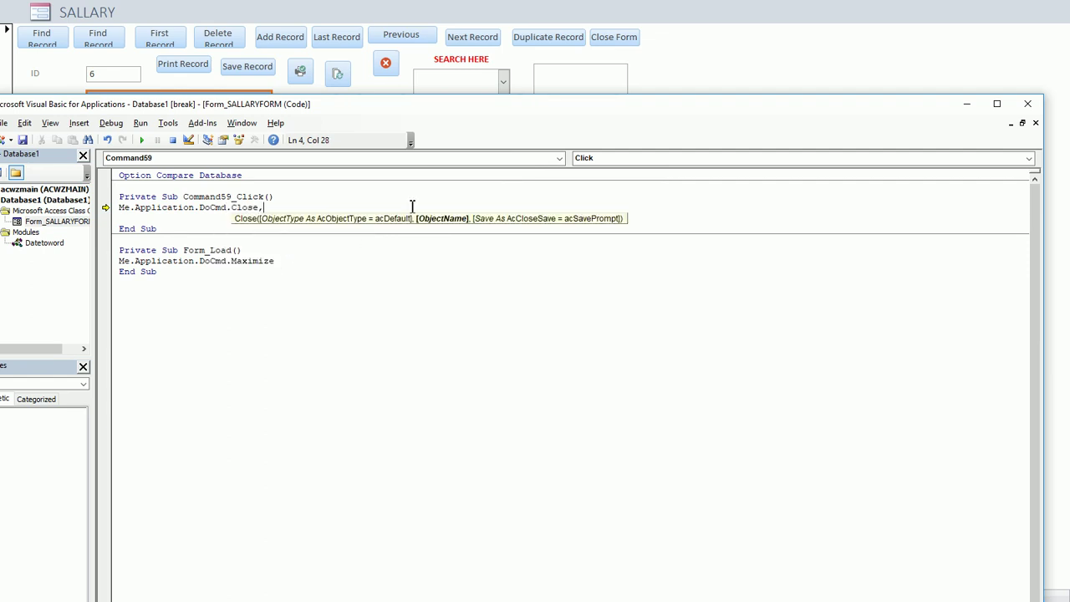
left_click_drag(382, 99, 676, 174)
type("\"sallary")
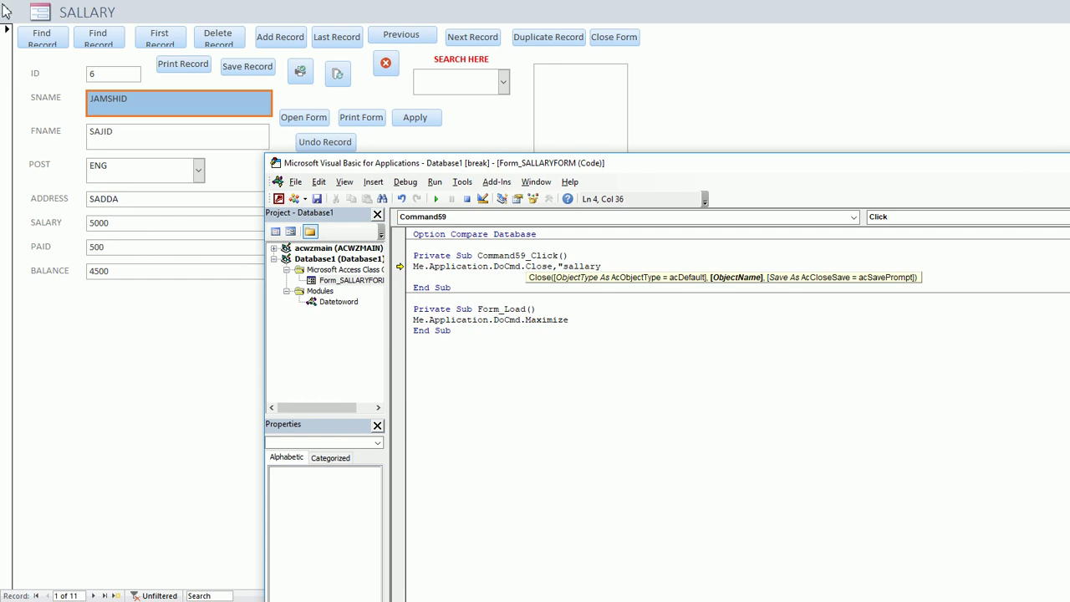
type("\",")
key("Down")
key("Down")
key("Down")
key("Tab")
key("Down")
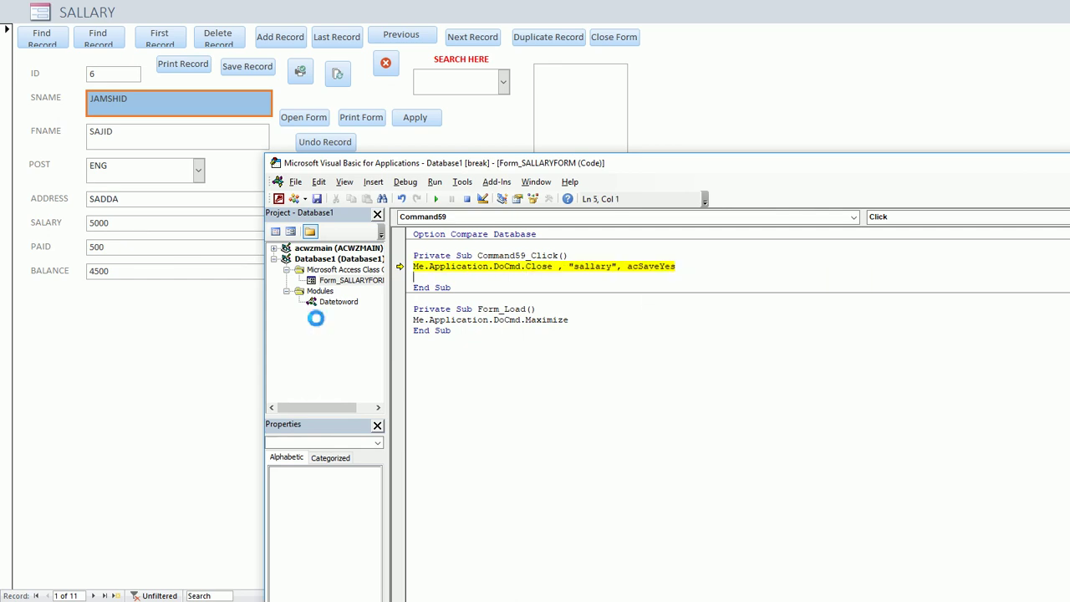
- Compile Database1 and close the code editor to return to the form
left_click(406, 182)
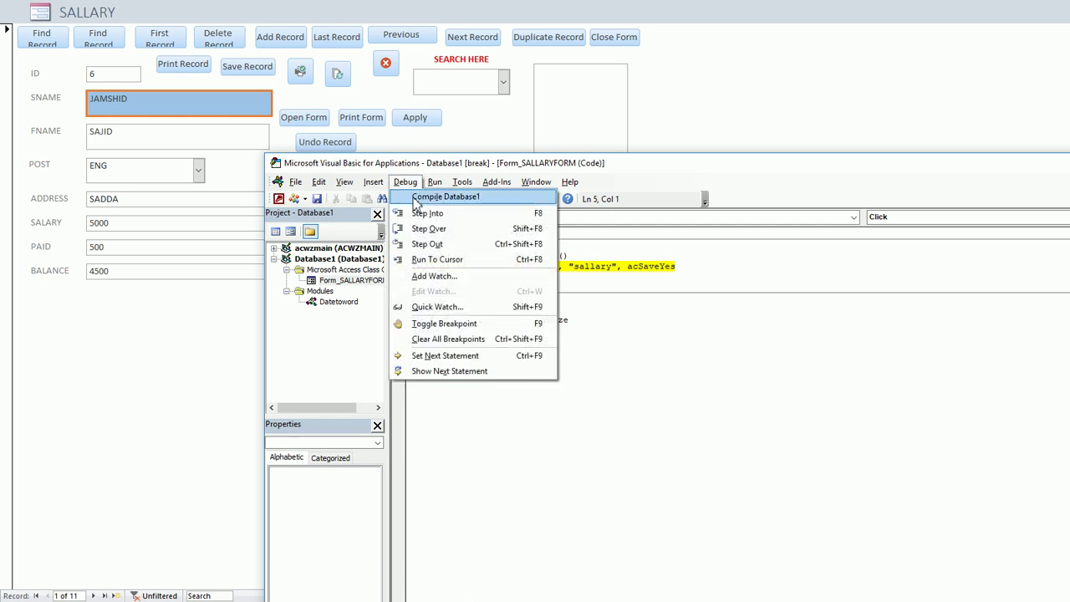
left_click(414, 200)
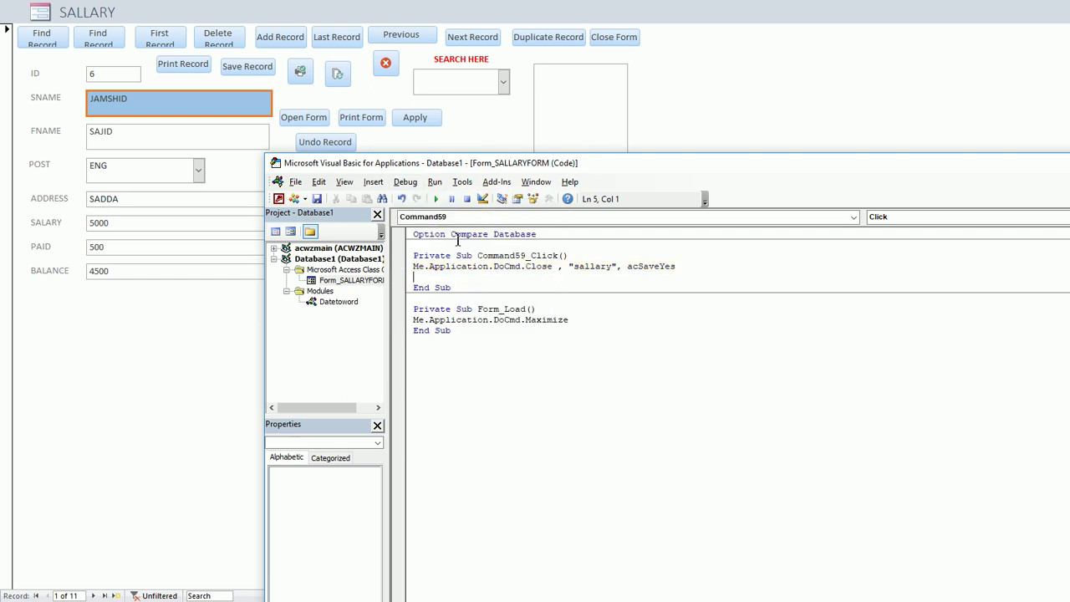
left_click(406, 182)
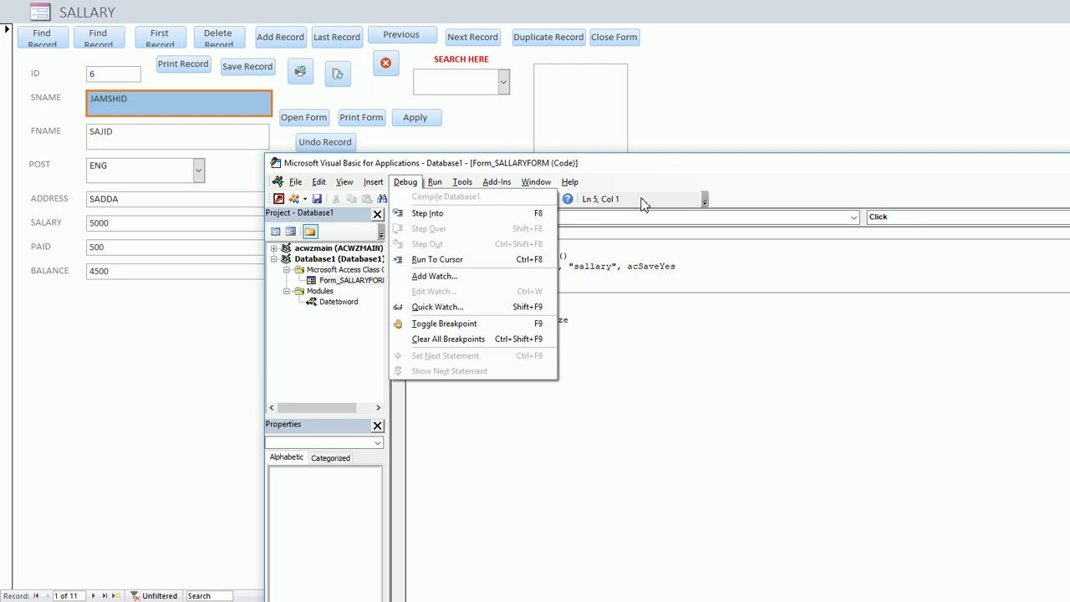
left_click_drag(683, 171, 446, 164)
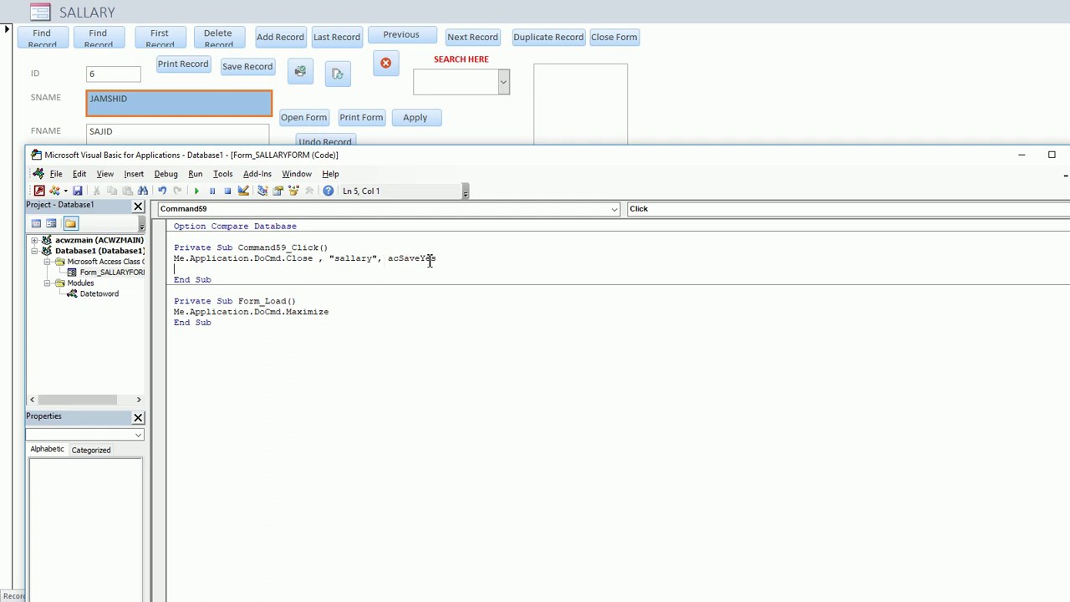
left_click_drag(969, 164, 624, 150)
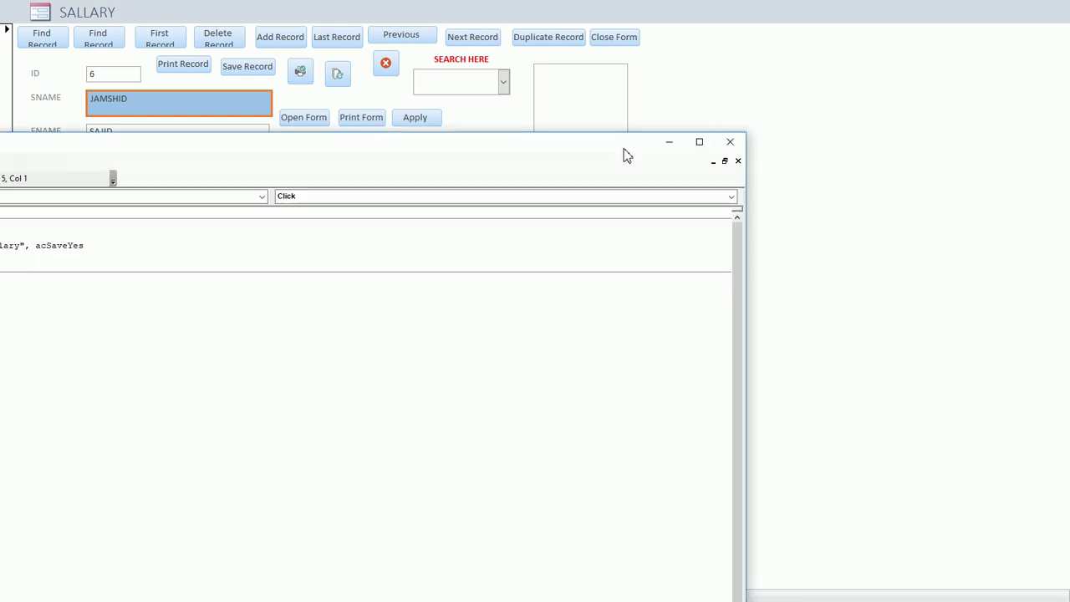
left_click(759, 171)
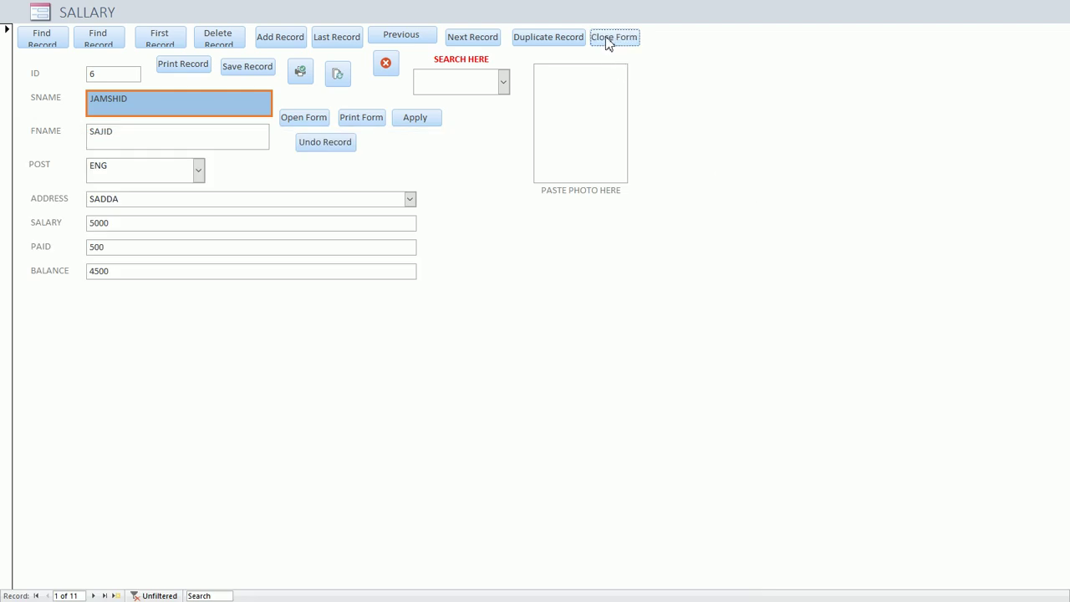
- Close and reopen SALLARYFORM, test its Close Form button again and return the form to Design view
right_click(719, 118)
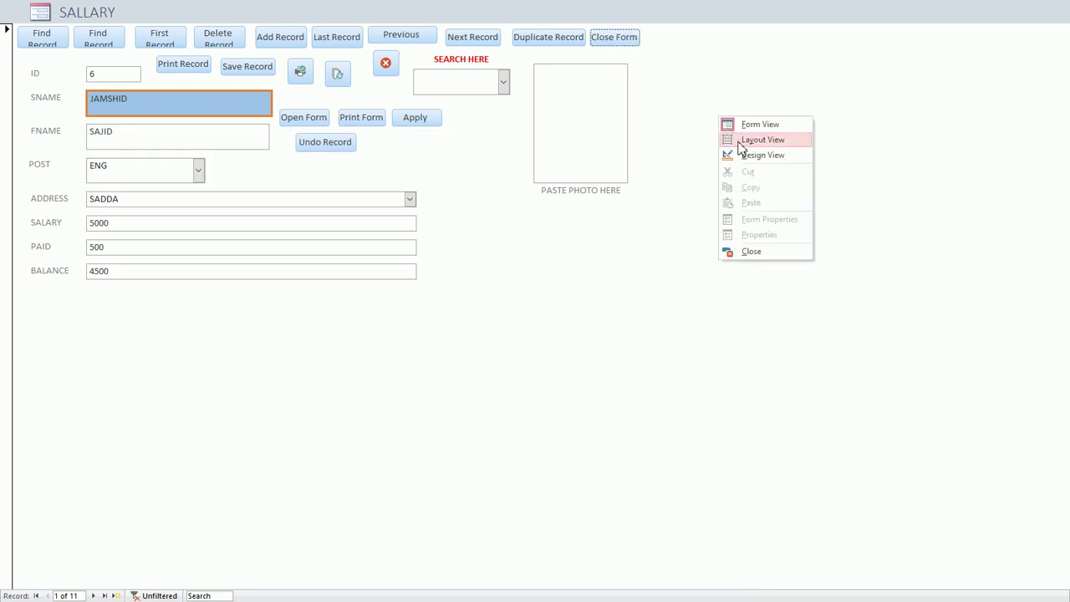
left_click(750, 154)
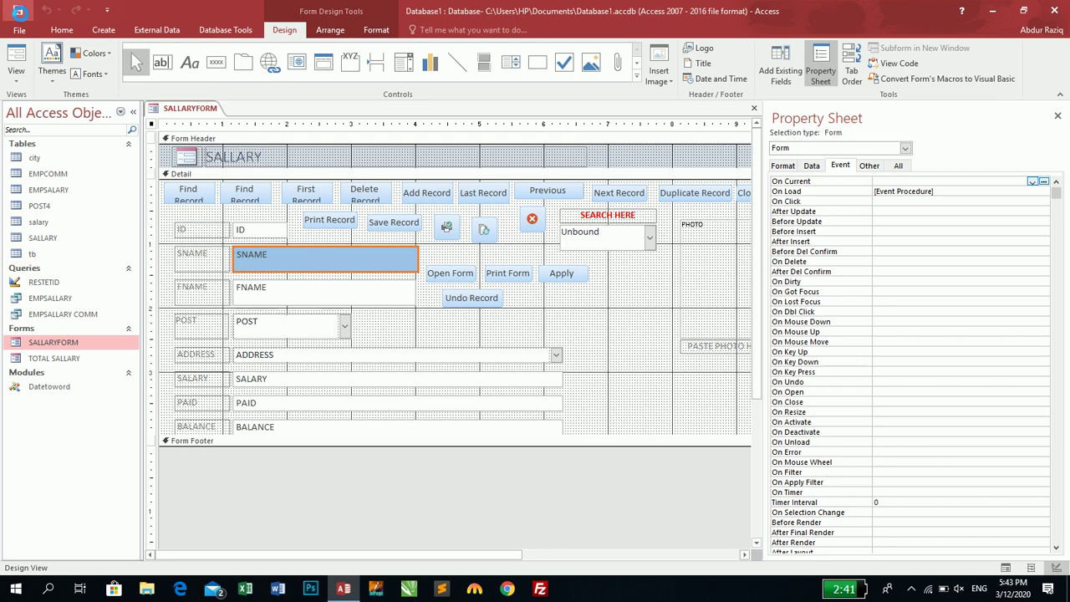
left_click(755, 108)
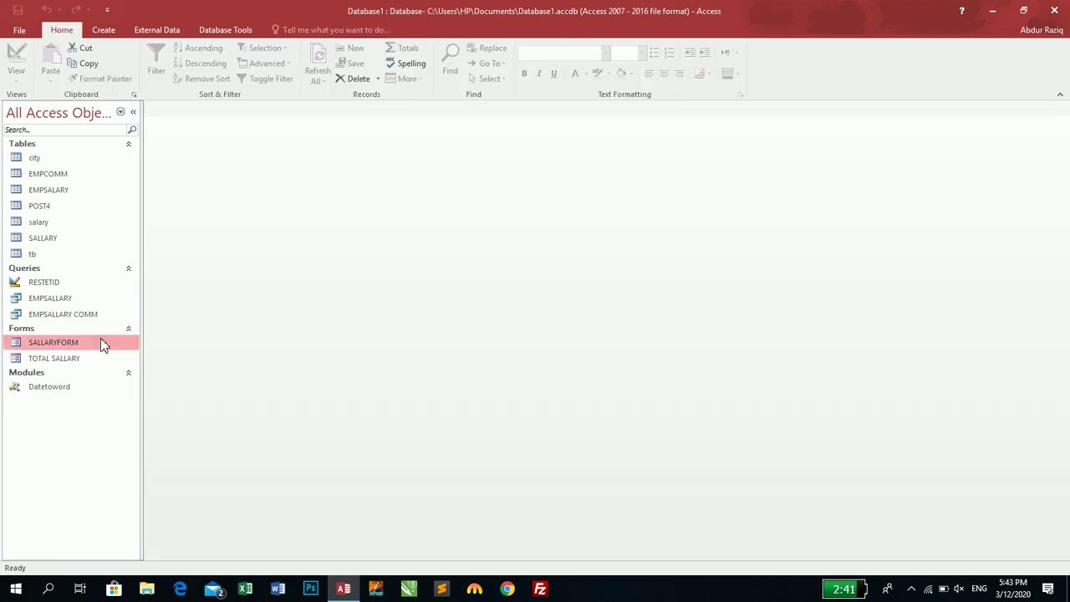
double_click(100, 343)
left_click(510, 341)
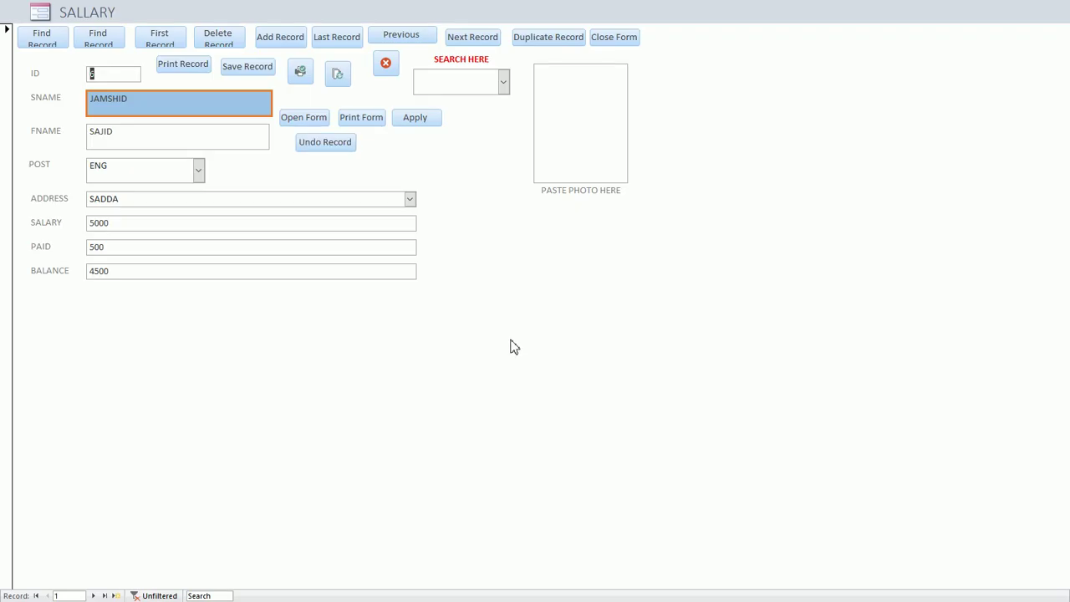
left_click(617, 40)
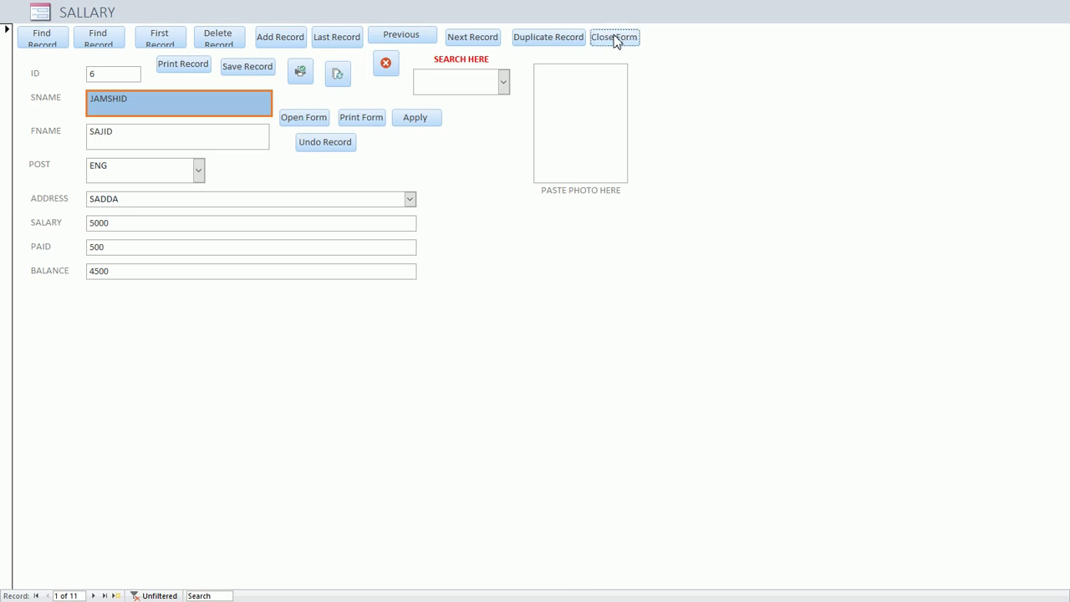
right_click(765, 57)
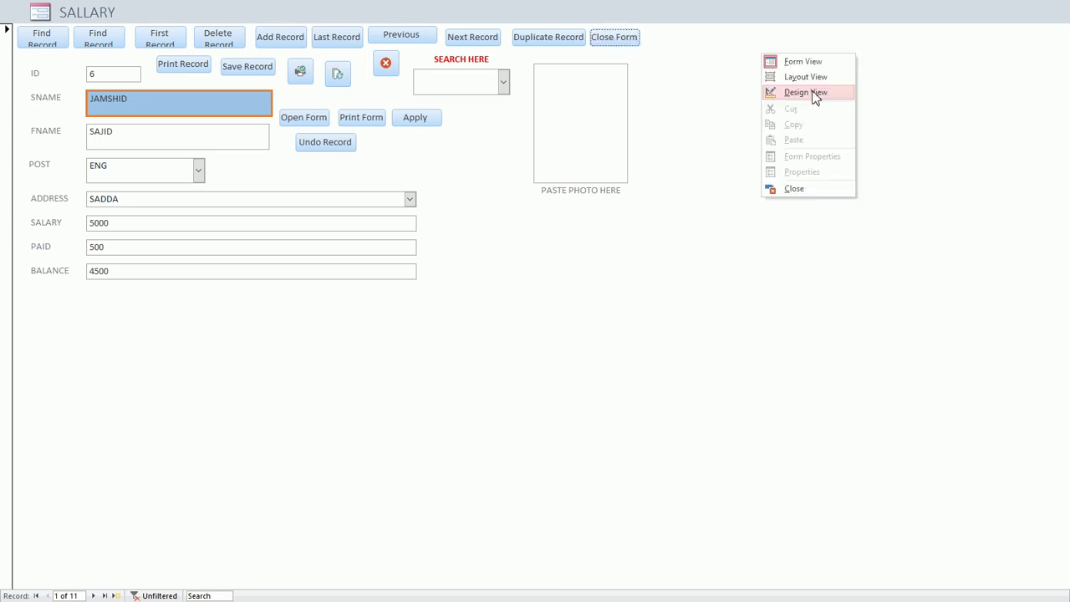
left_click(812, 92)
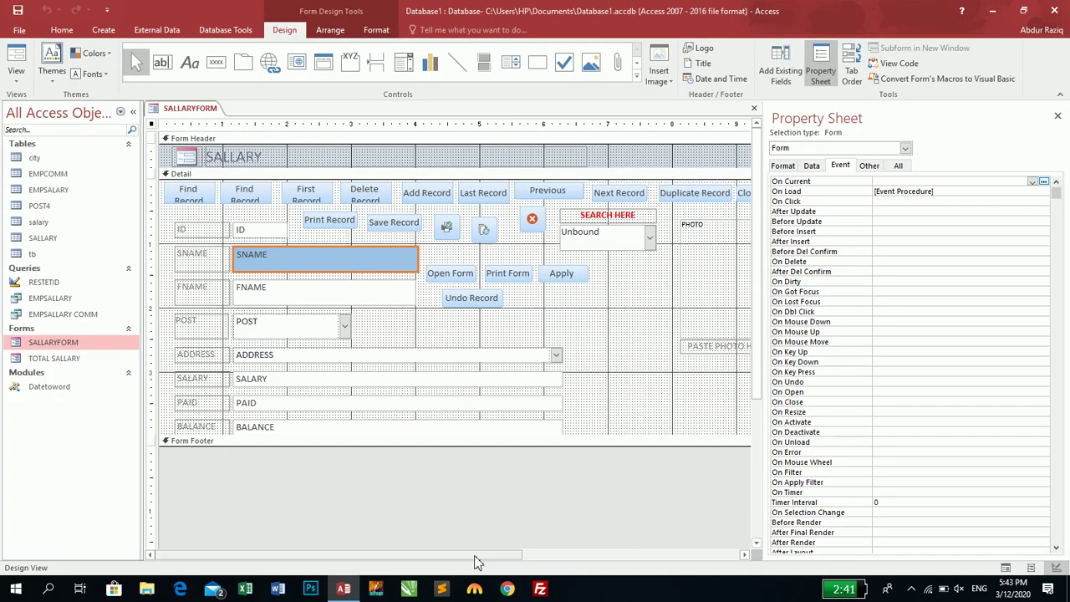
- Select the Close Form button and open the code of its On Click event procedure
left_click_drag(455, 555, 569, 555)
left_click(651, 197)
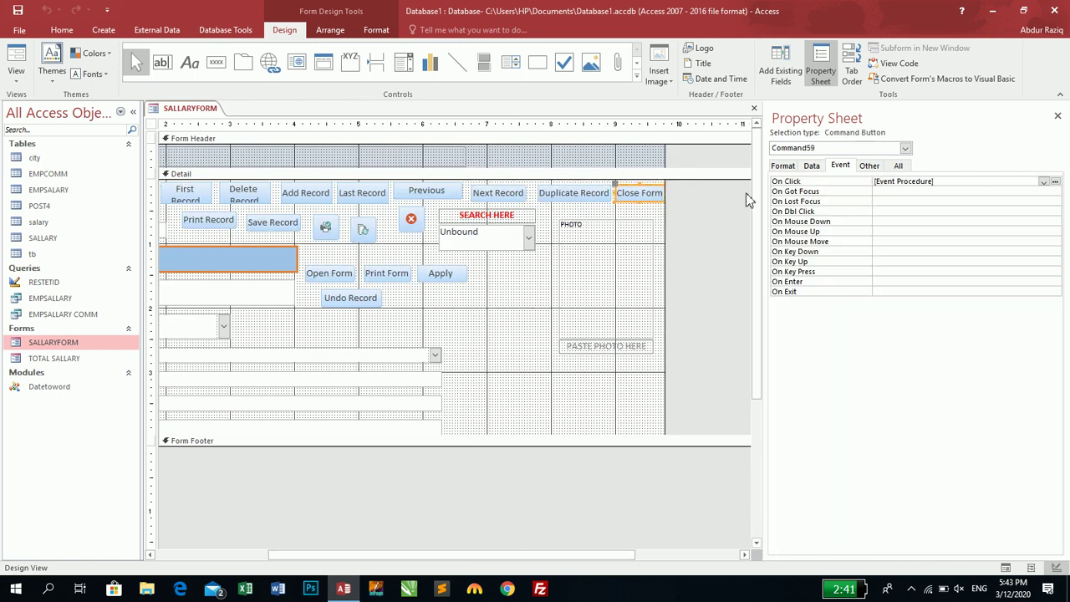
left_click(614, 461)
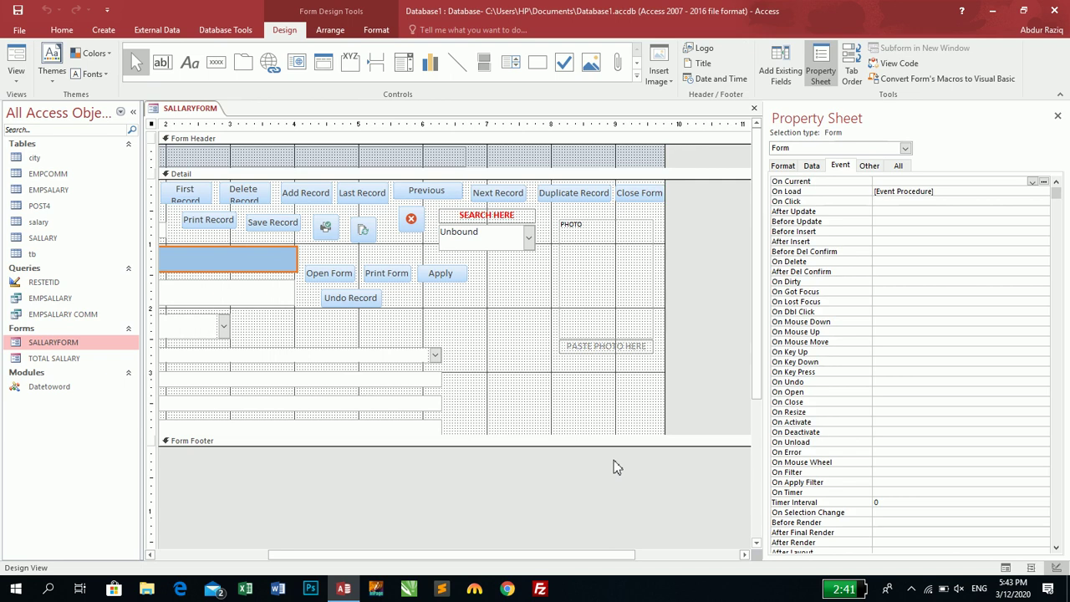
left_click(651, 197)
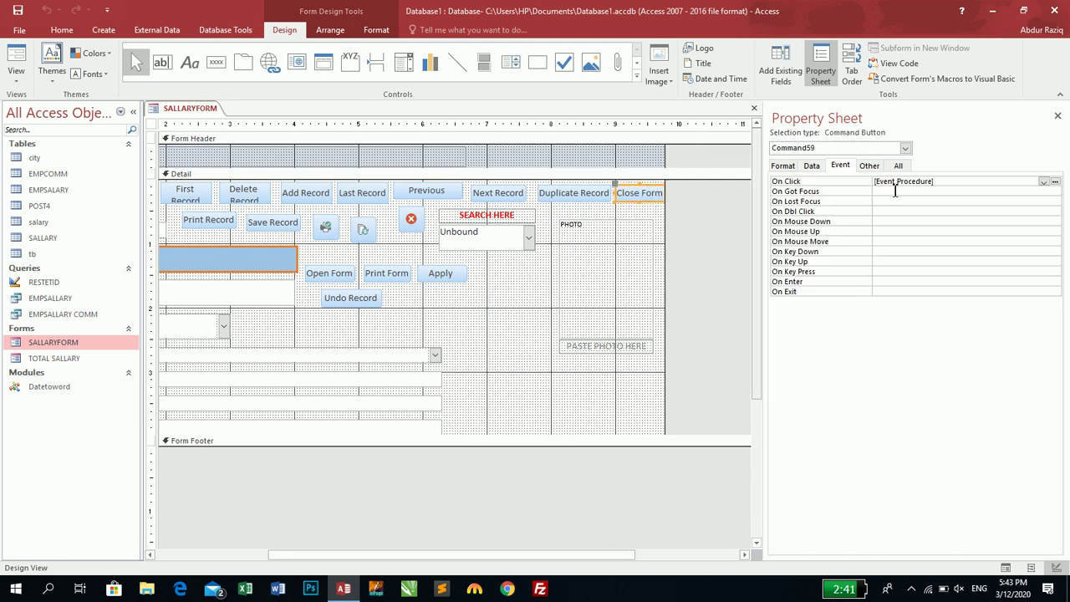
left_click(1056, 182)
left_click(1055, 182)
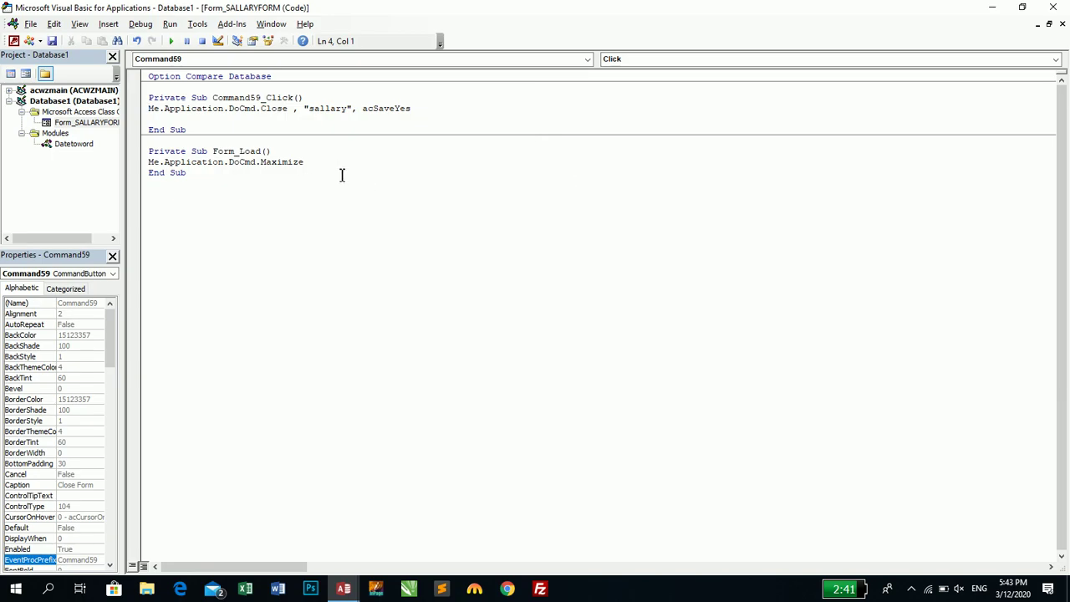
- Replace the statement in the Close Form button's click procedure with Me.Application.DoCmd.Close, using the object type acForm
left_click_drag(424, 110, 148, 109)
type("me")
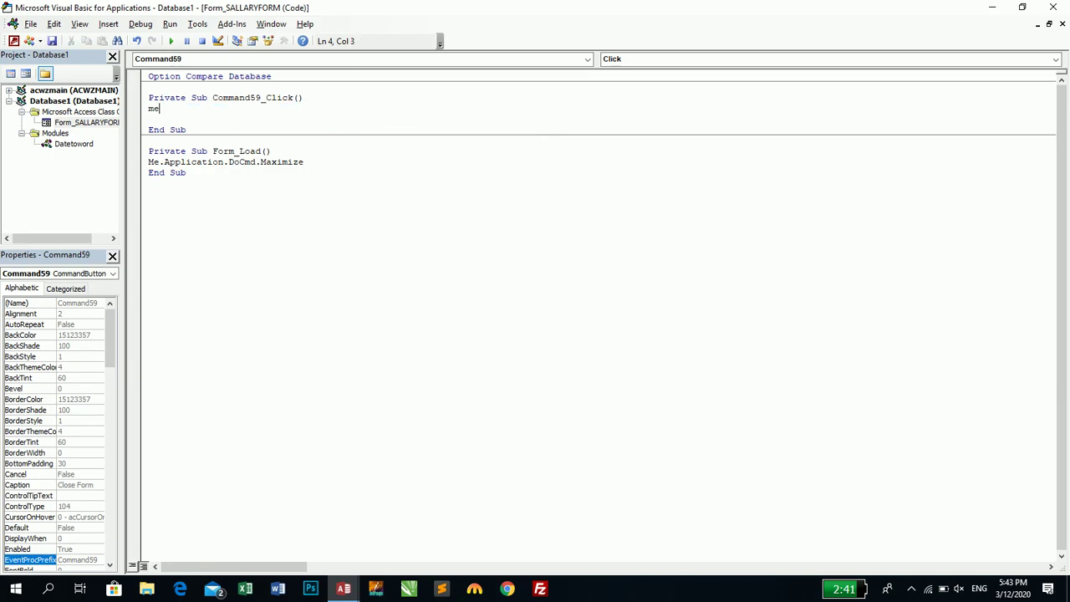
type(".Application.DoCmd.")
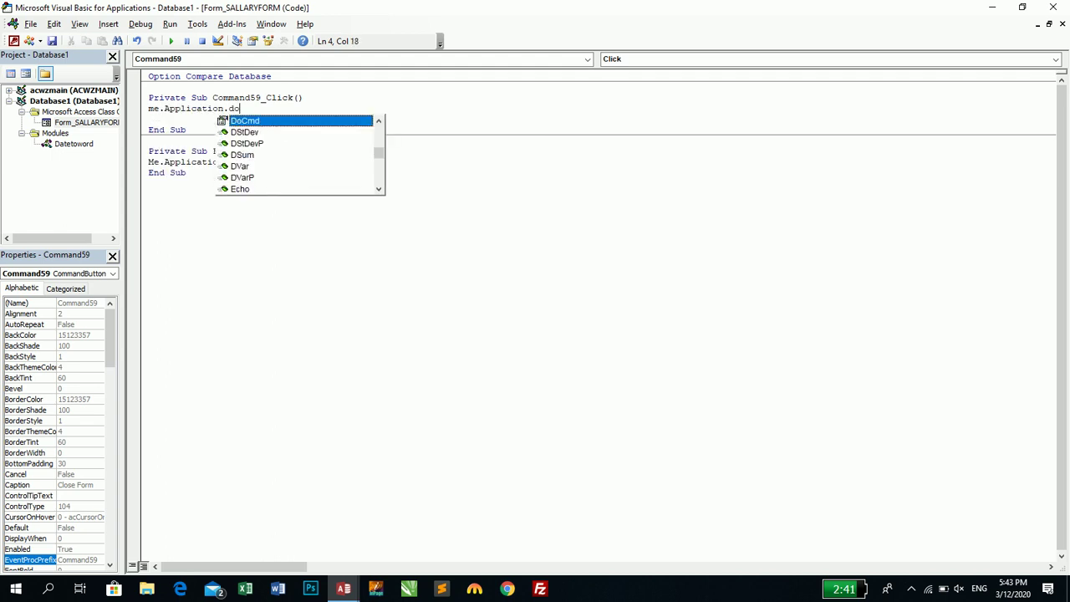
type("cl")
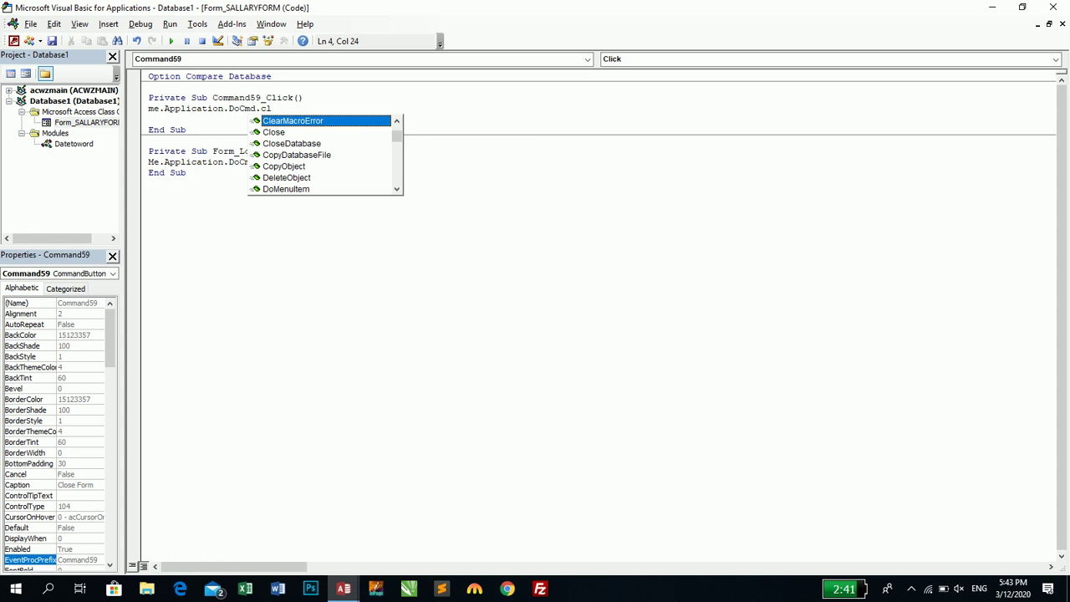
type("ose")
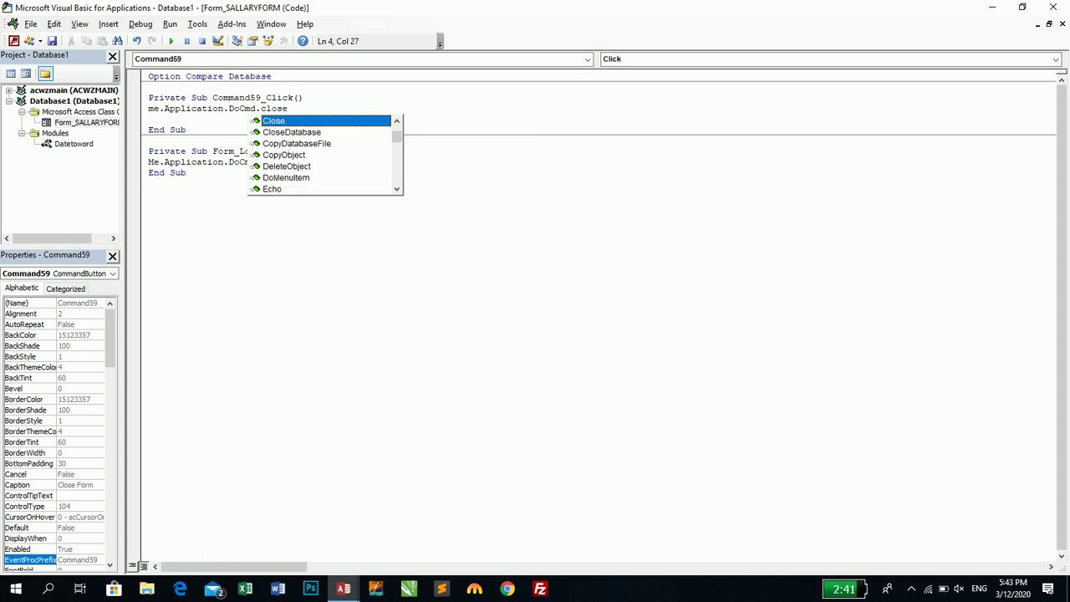
type(" a")
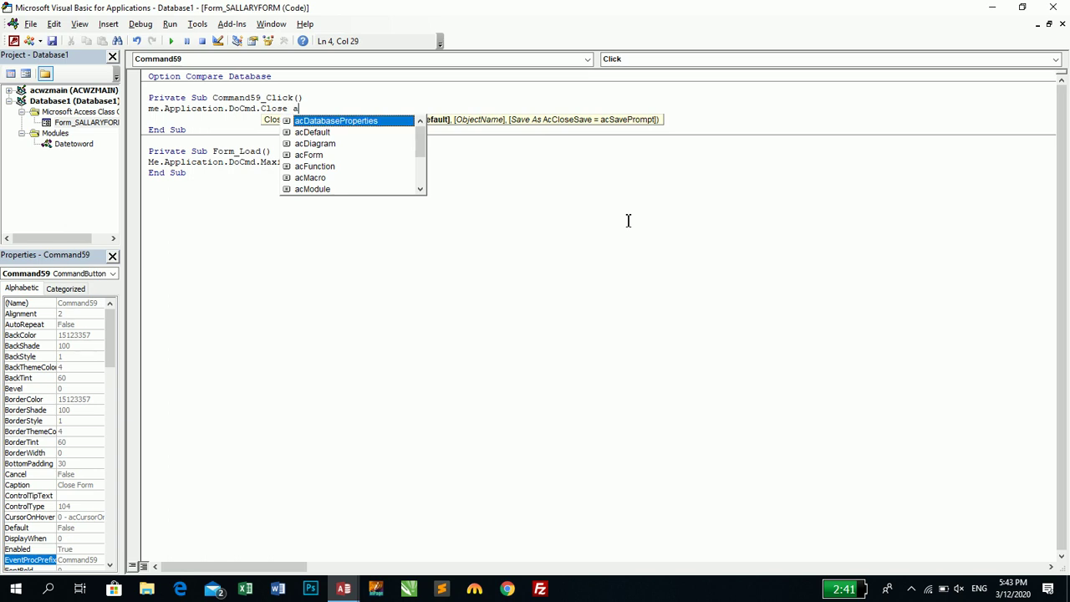
type("cfo")
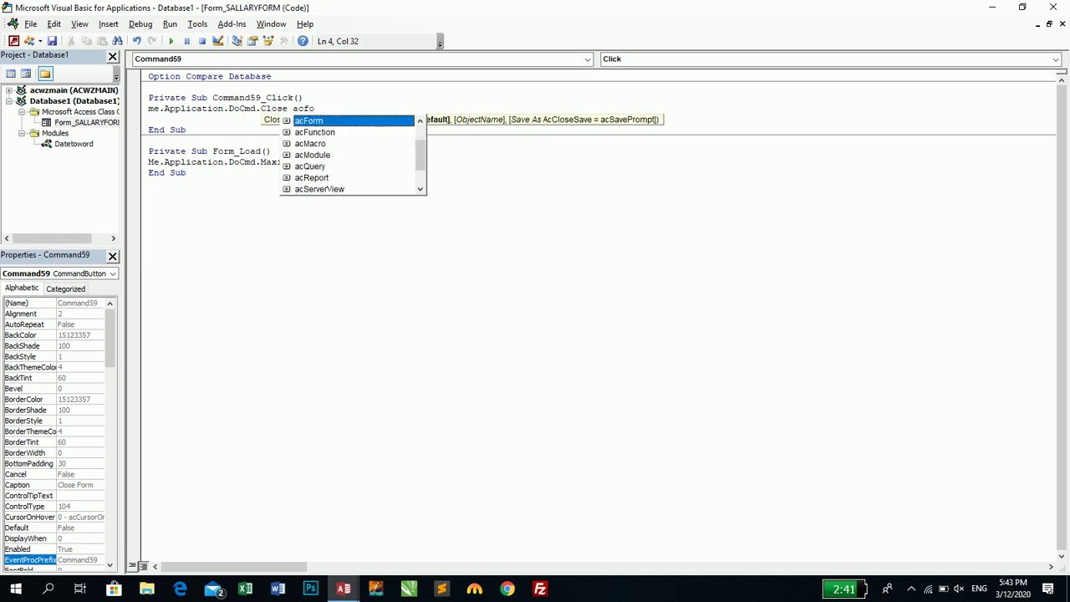
type(",")
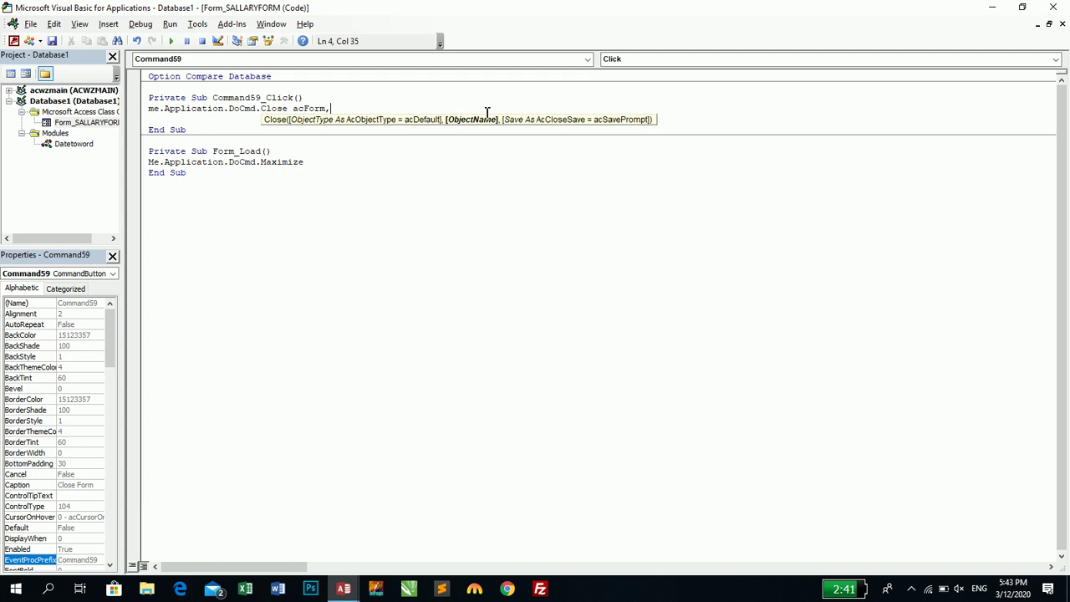
- Complete the Close statement with the object name "sallaryform" and the acSaveYes option
type("\"")
left_click_drag(175, 9, 393, 64)
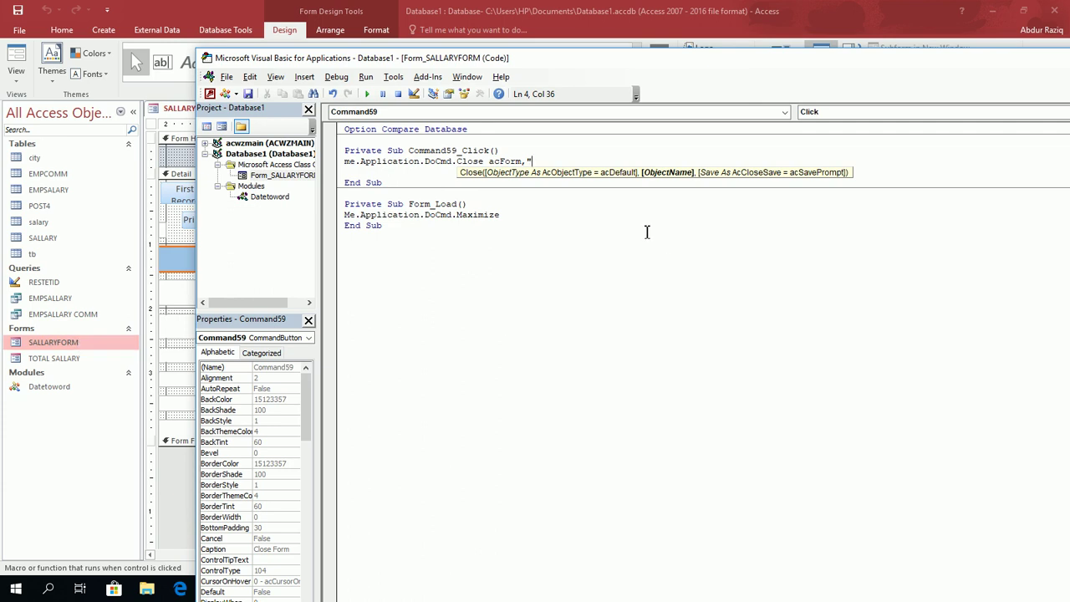
type("sallaryform\",")
key("Down")
key("Down")
key("Down")
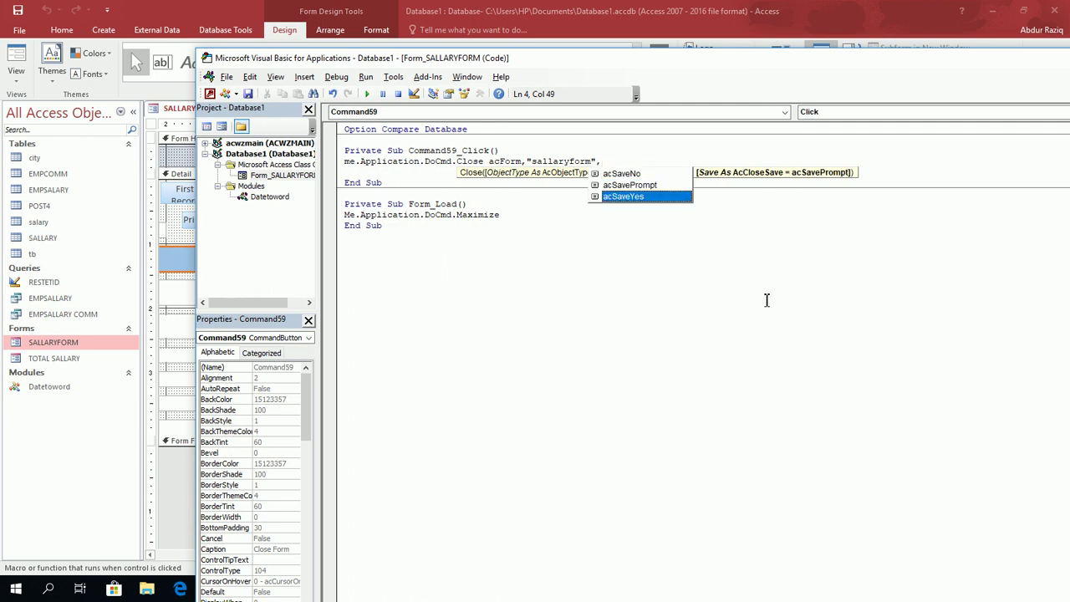
type("acSaveYes")
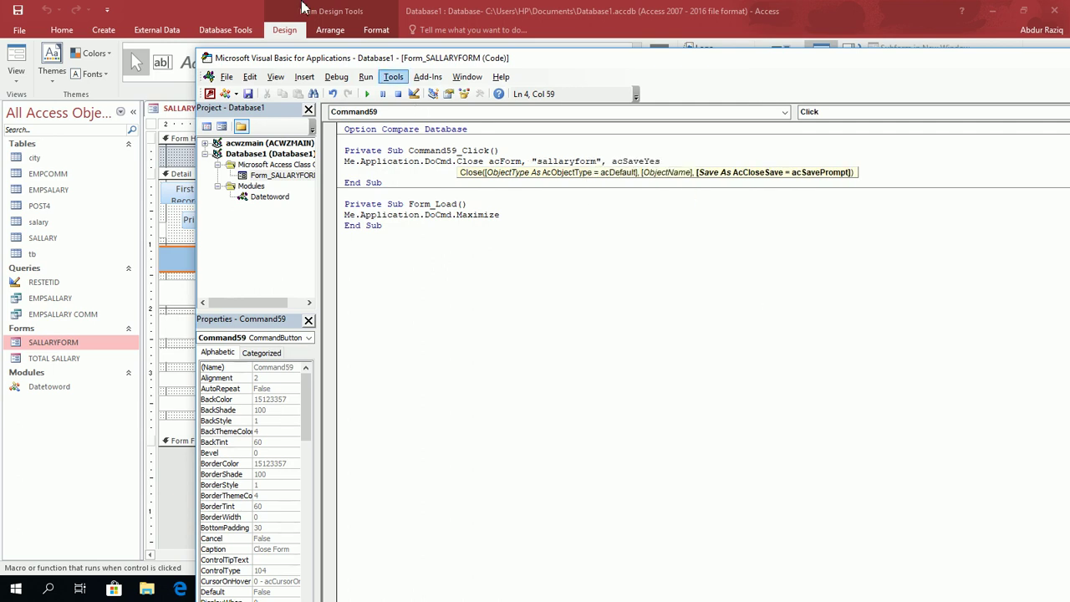
- Compile Database1 and close the code editor to return to the form's design
left_click(337, 76)
left_click(370, 89)
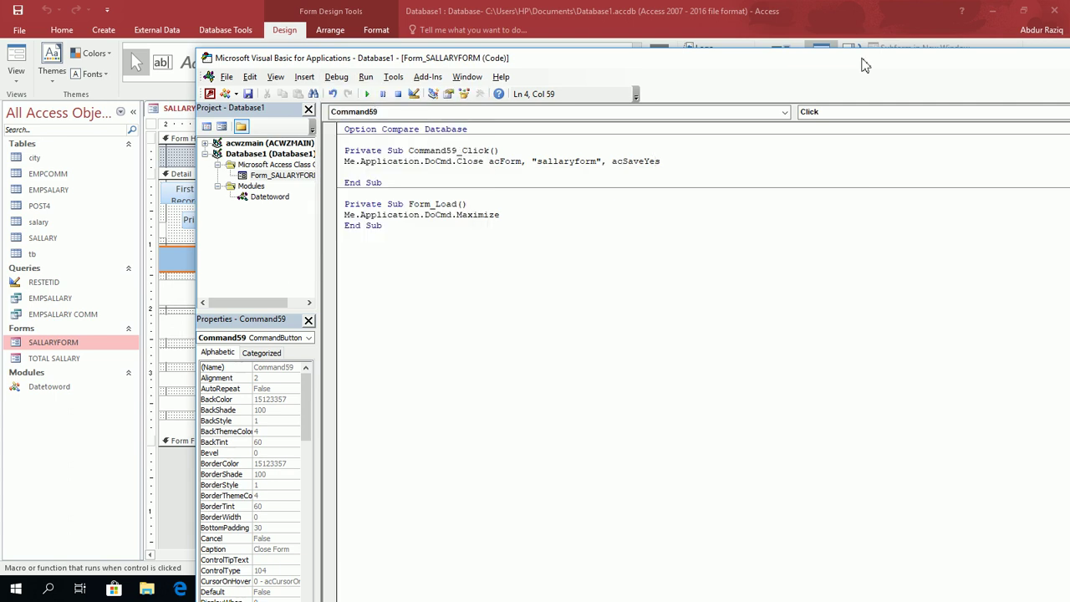
left_click_drag(864, 62, 509, 64)
left_click(897, 62)
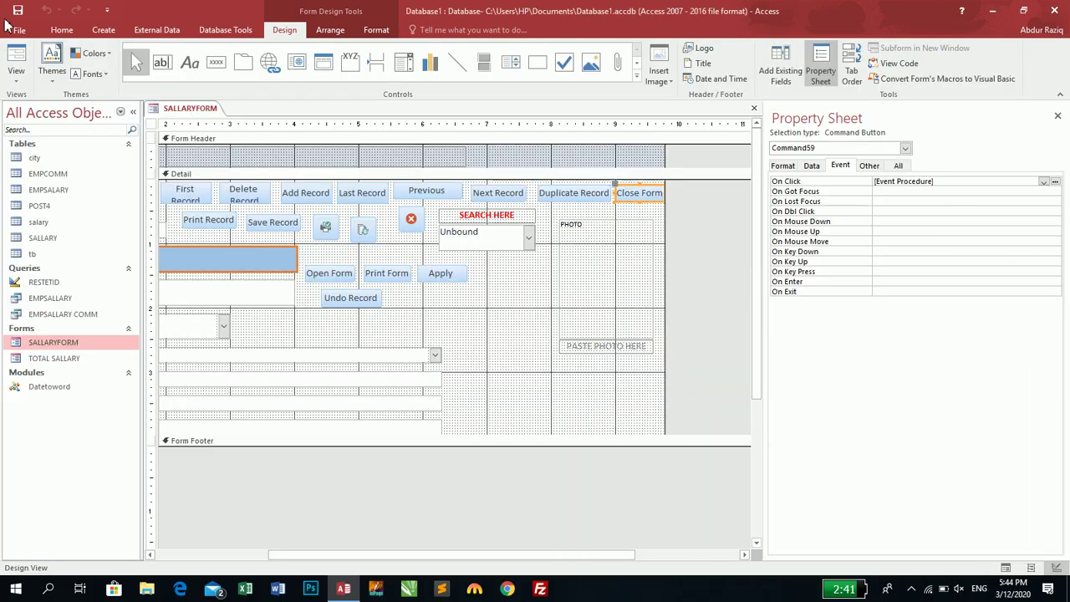
- Run SALLARYFORM and test its Close Form button, repeating the test after reopening the form
key("F5")
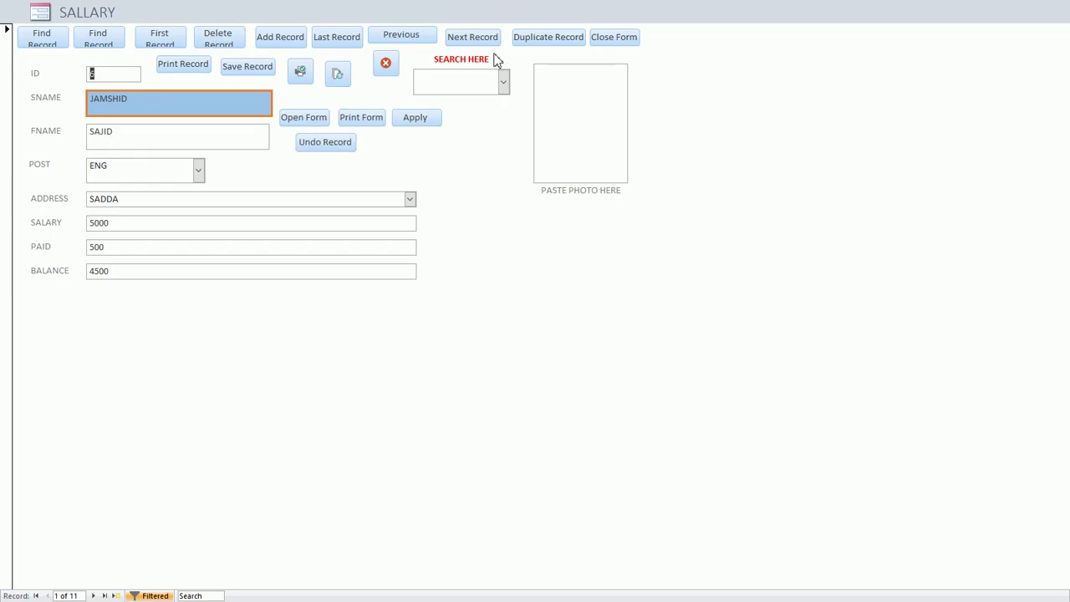
left_click(611, 41)
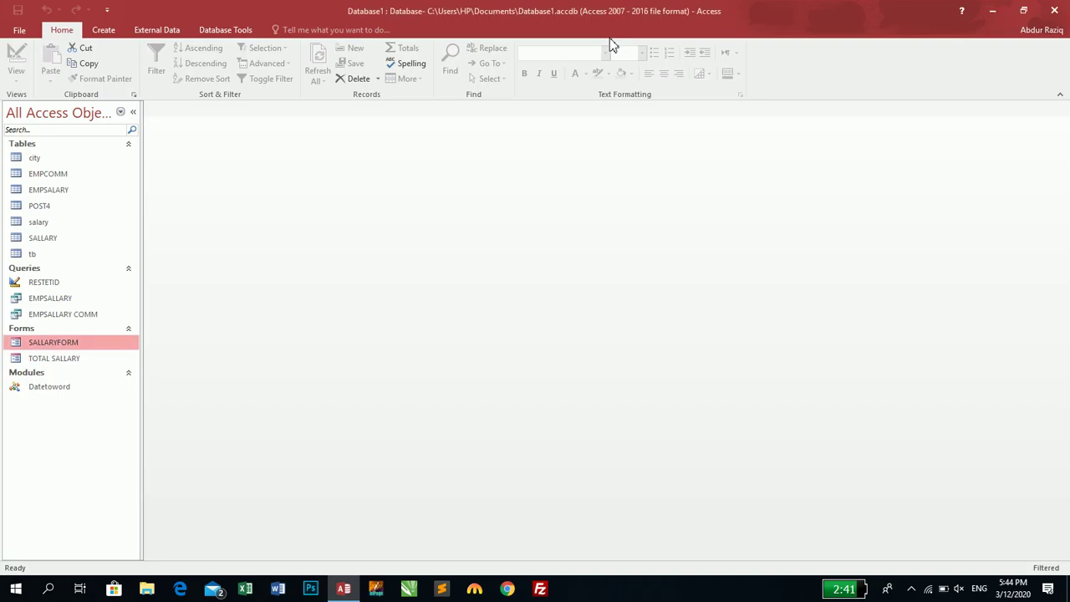
double_click(96, 343)
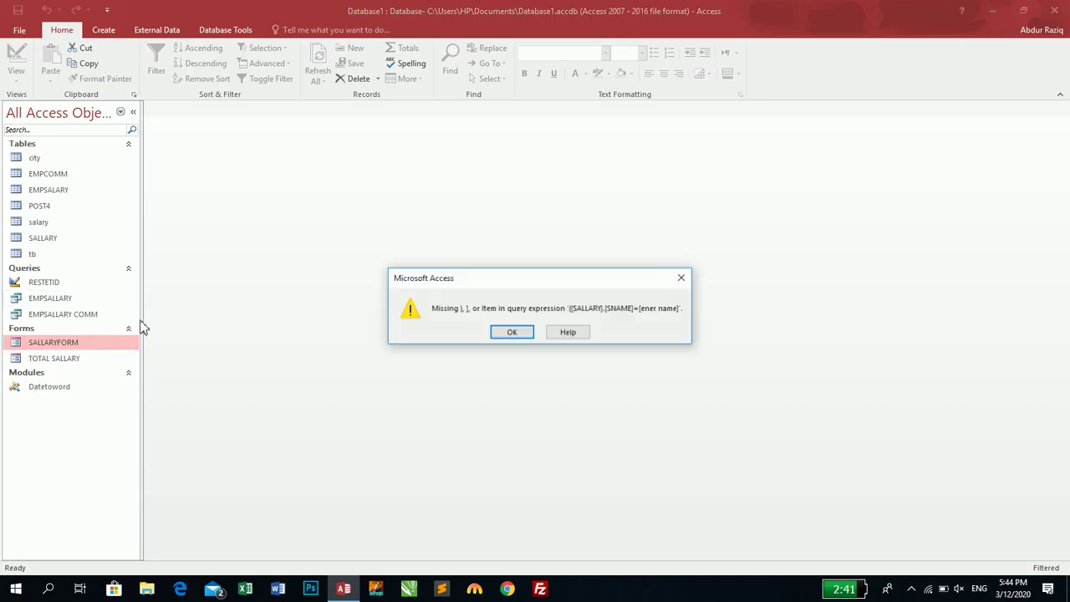
left_click(518, 334)
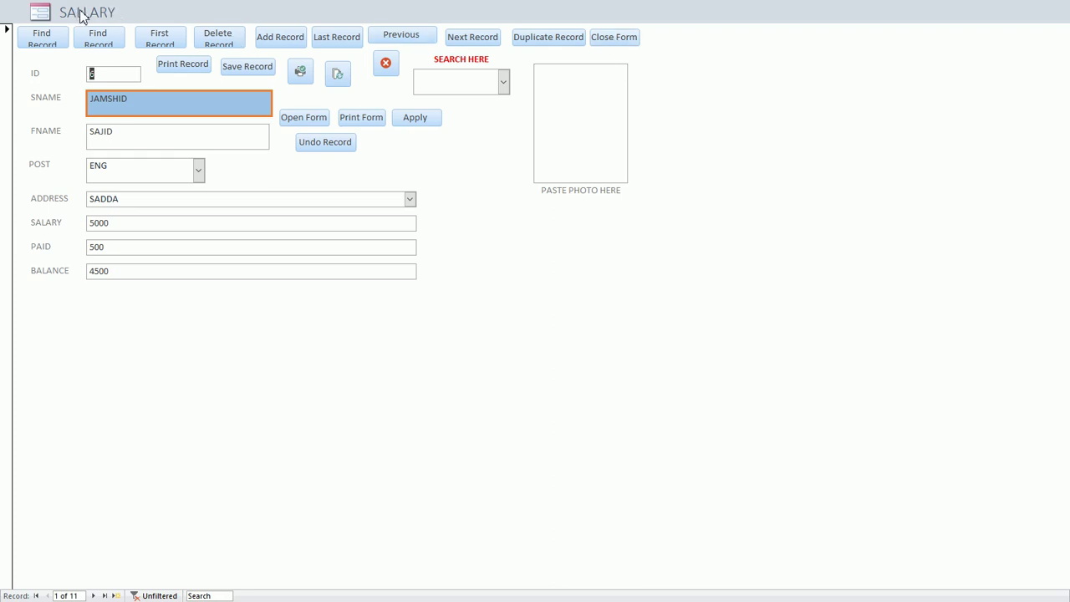
left_click(609, 39)
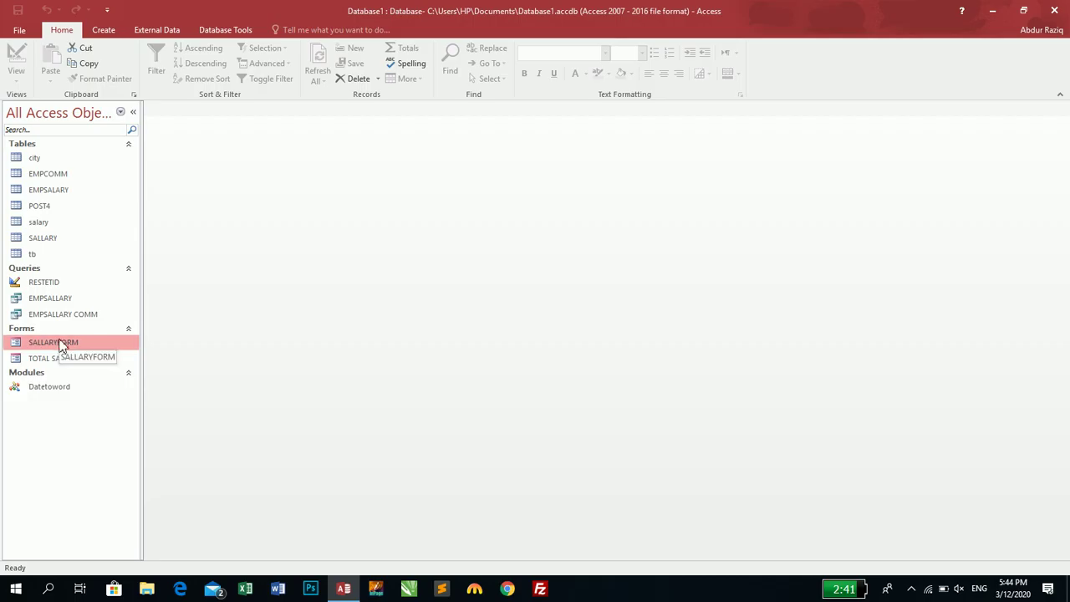
- Open SALLARYFORM in Design view and set the form's caption to "Salary Information"
right_click(60, 345)
left_click(101, 382)
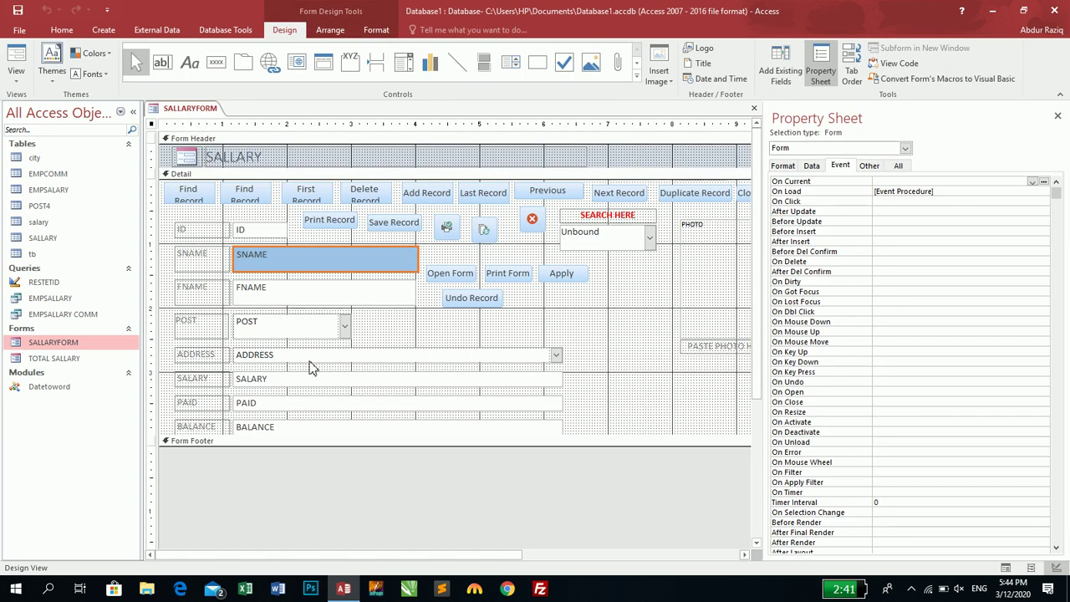
left_click(790, 169)
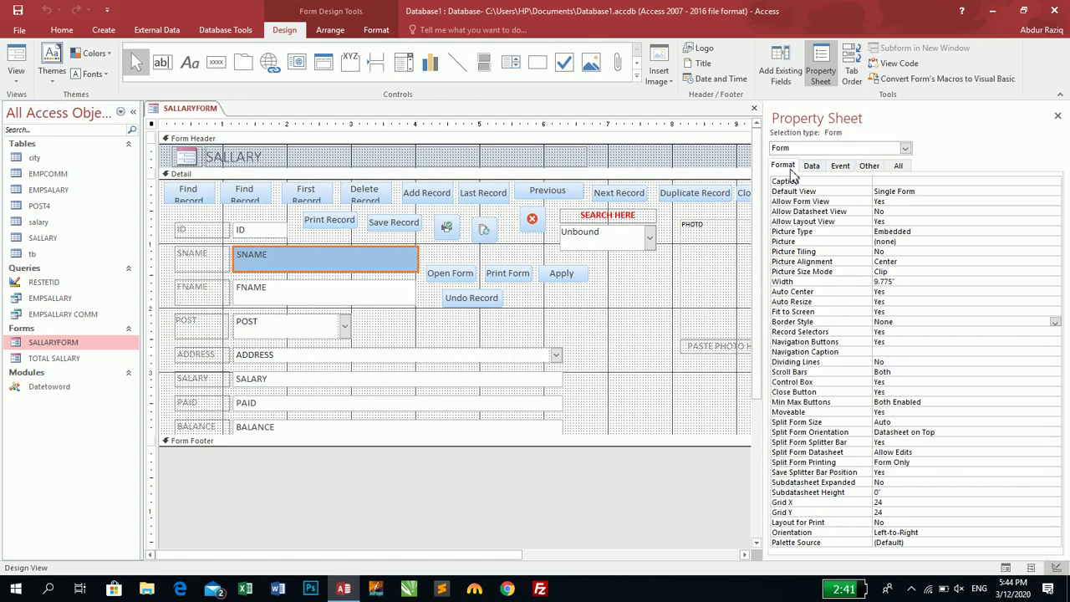
left_click(590, 478)
left_click(897, 183)
type("Salary Information")
key("Return")
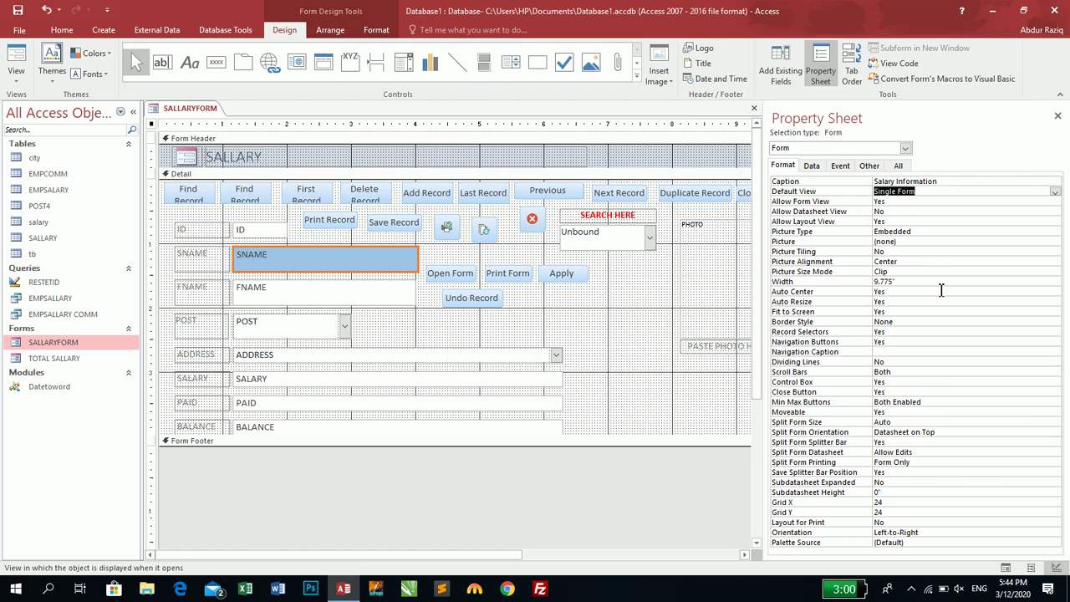
- Close and reopen SALLARYFORM to check the new caption, and return the form to Design view
left_click(754, 108)
double_click(78, 345)
left_click(507, 332)
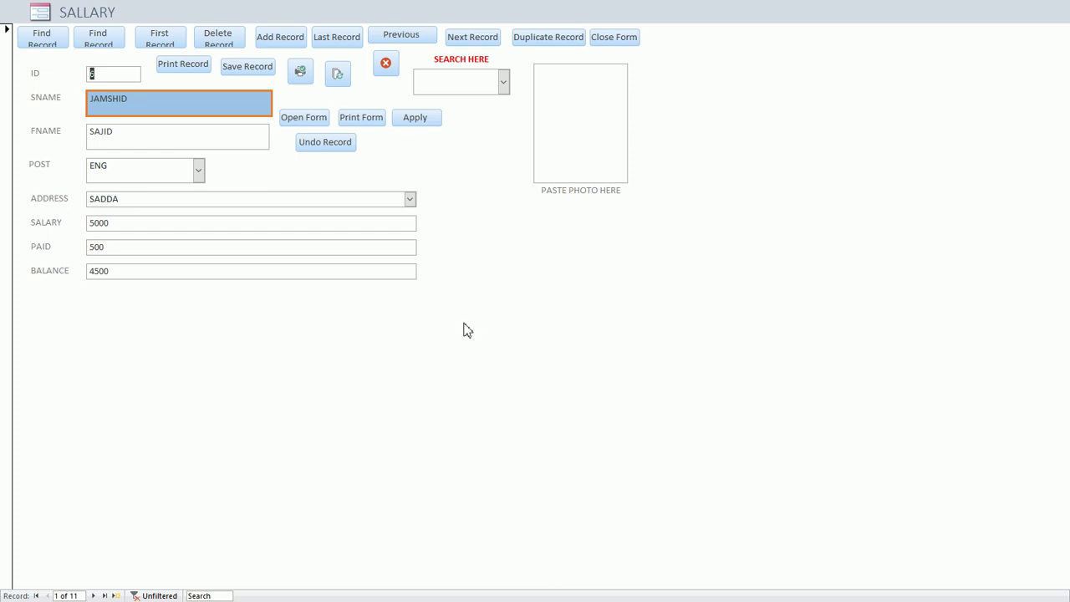
right_click(564, 252)
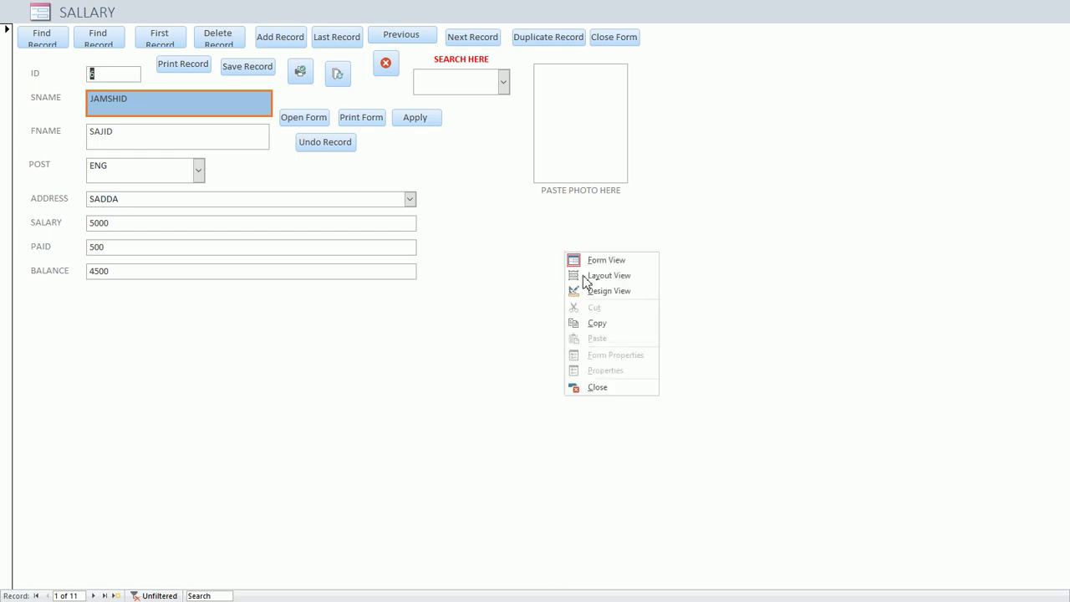
left_click(596, 291)
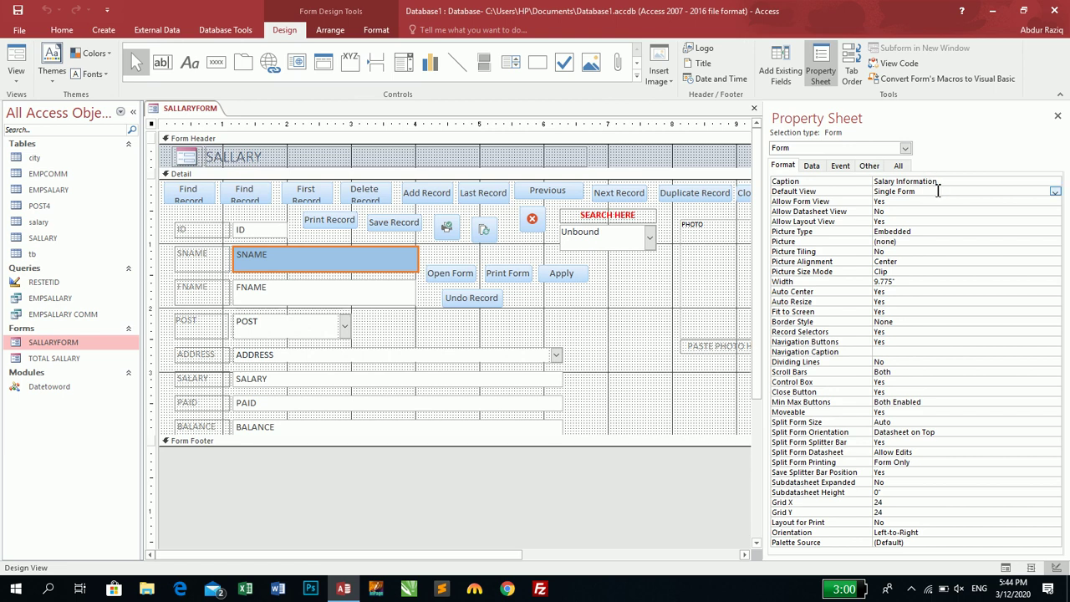
- Close the Property Sheet and the SALLARYFORM design
left_click(658, 523)
left_click(583, 473)
left_click(1058, 117)
left_click(1057, 109)
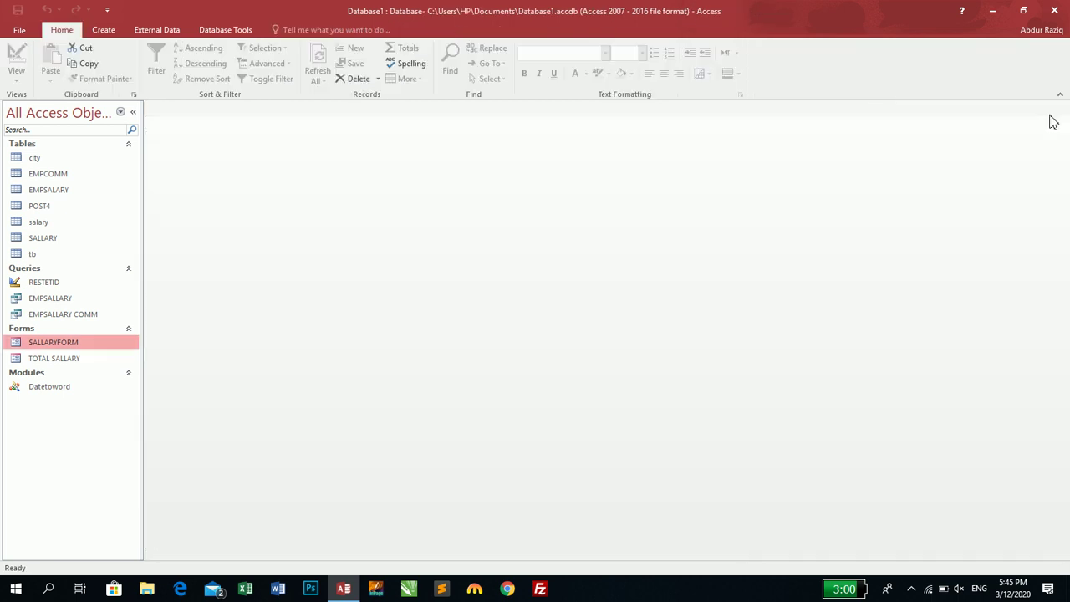
- Reopen SALLARYFORM in Form view and test its Close Form button
double_click(123, 346)
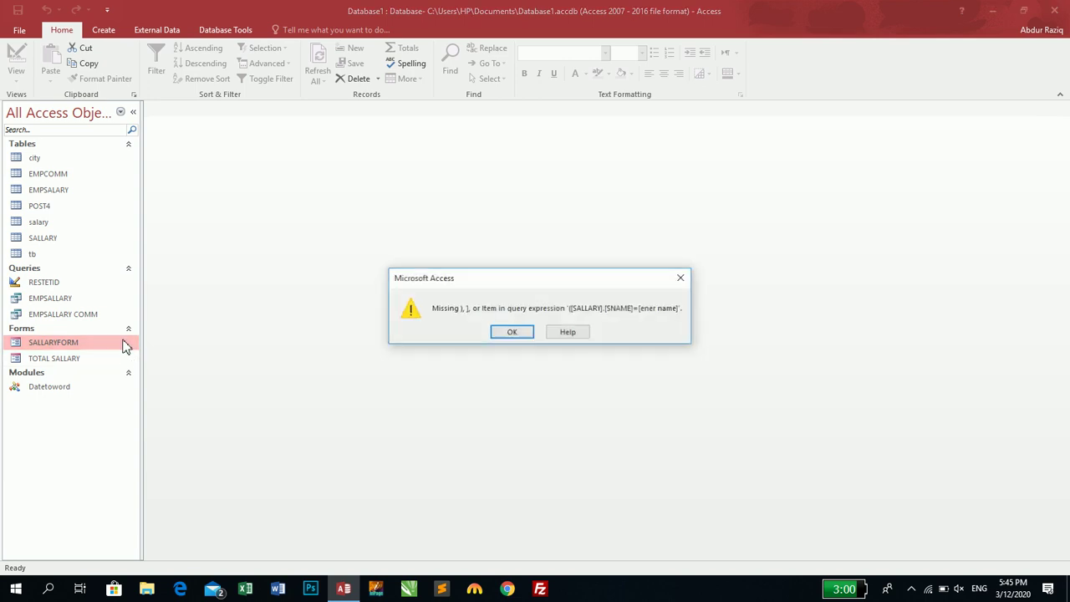
left_click(496, 333)
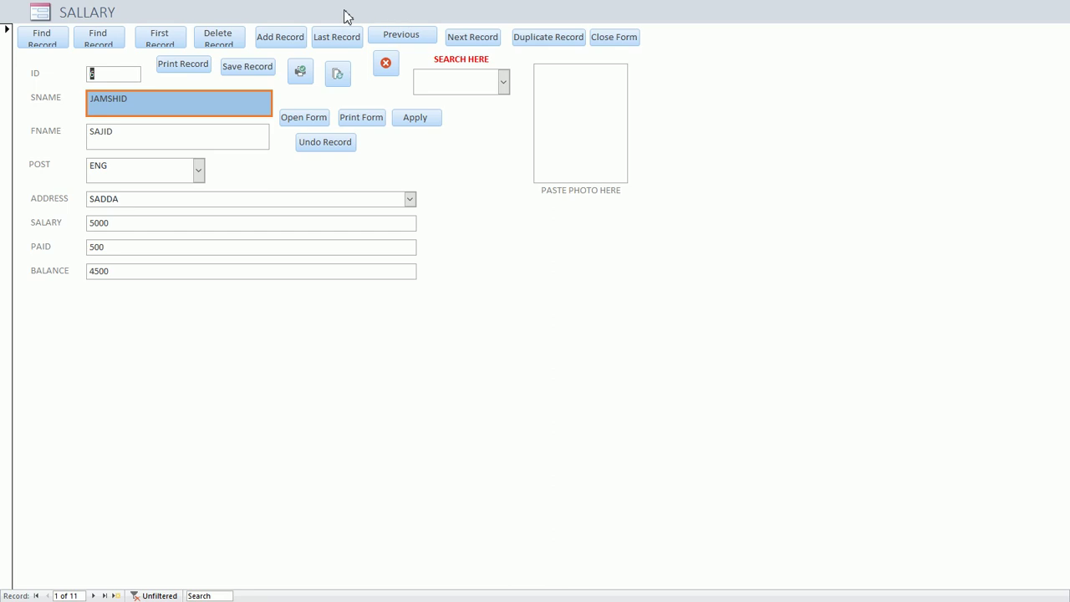
left_click(609, 42)
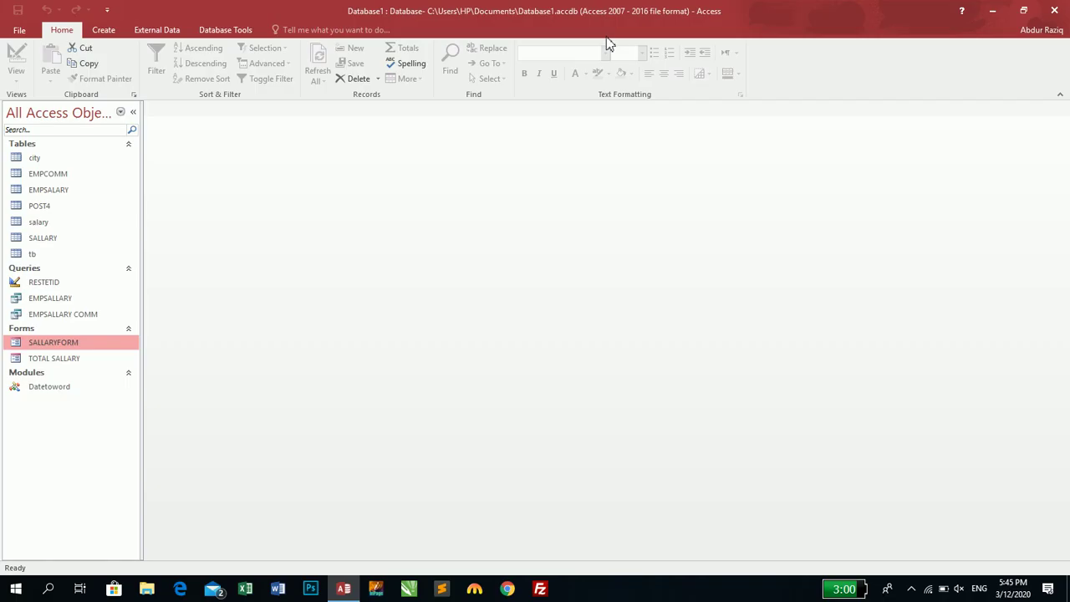
- Open SALLARYFORM in Design view and open the code of the Close Form button's On Click event procedure
right_click(93, 347)
left_click(139, 382)
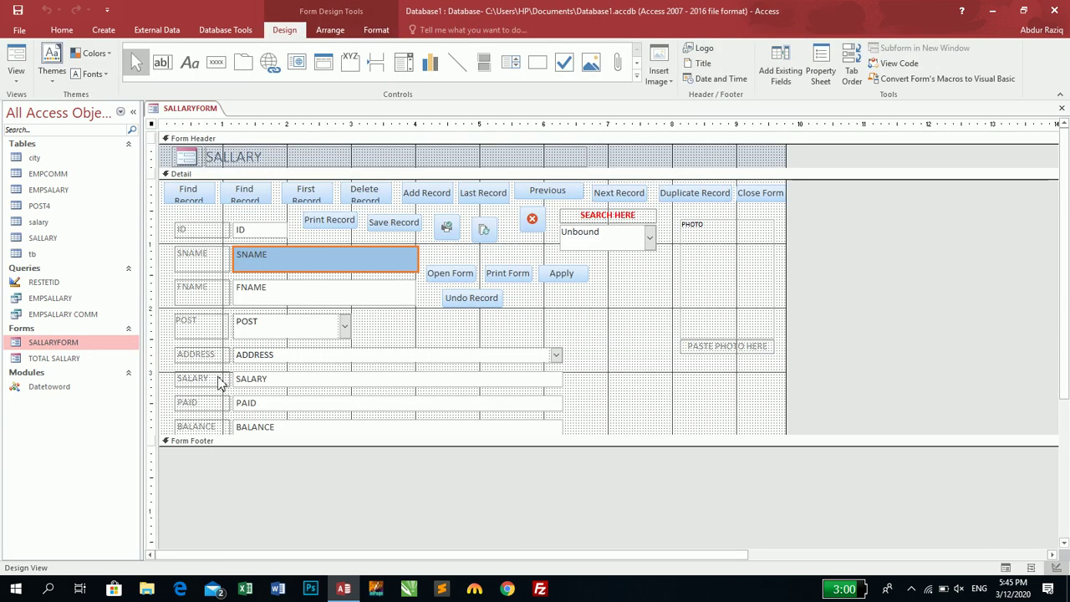
double_click(760, 193)
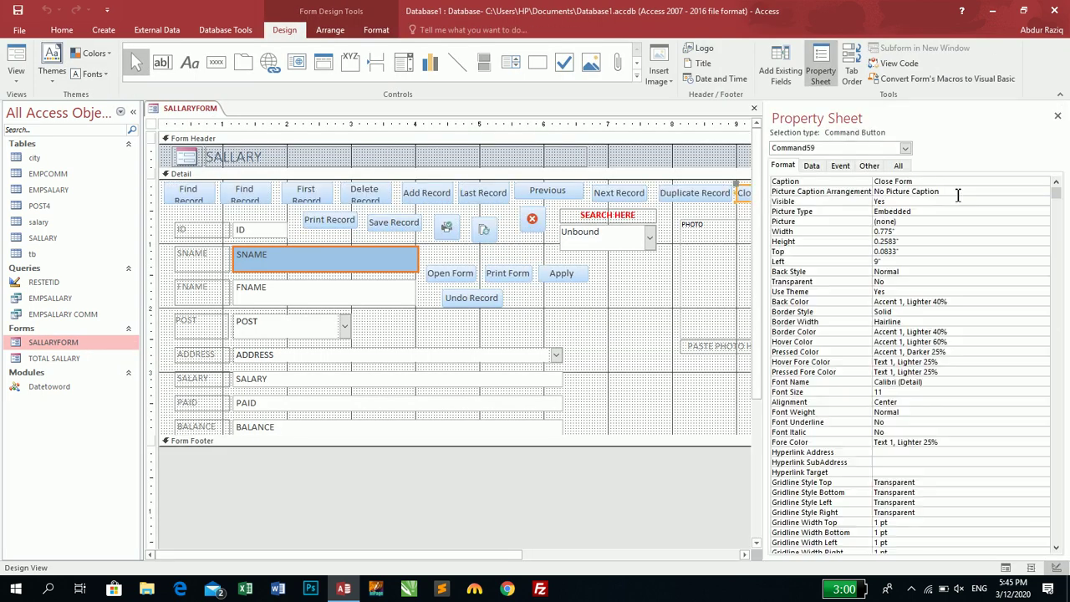
left_click(841, 166)
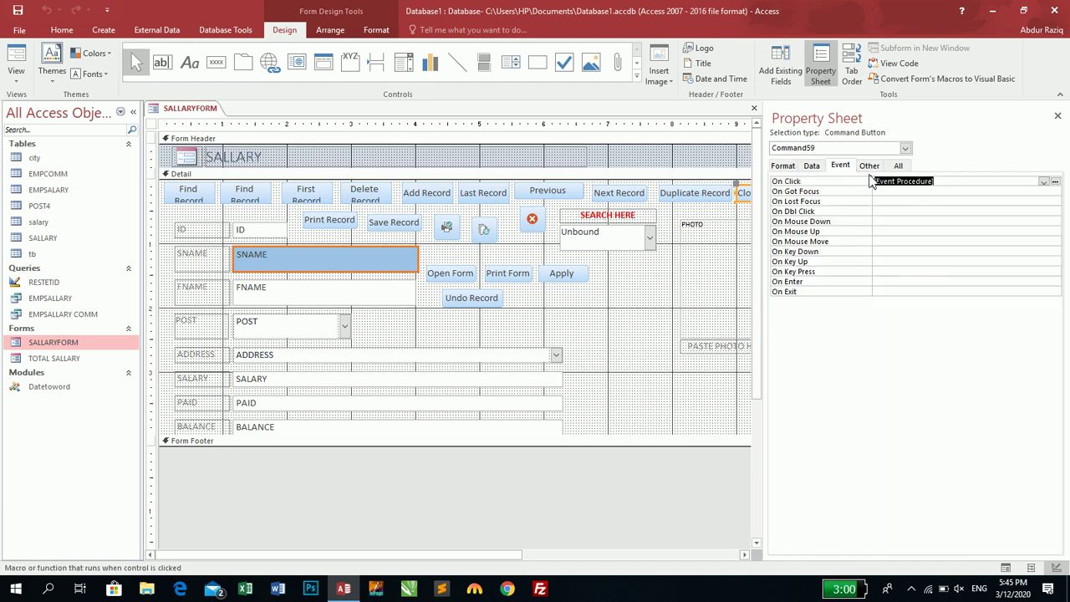
left_click(1056, 182)
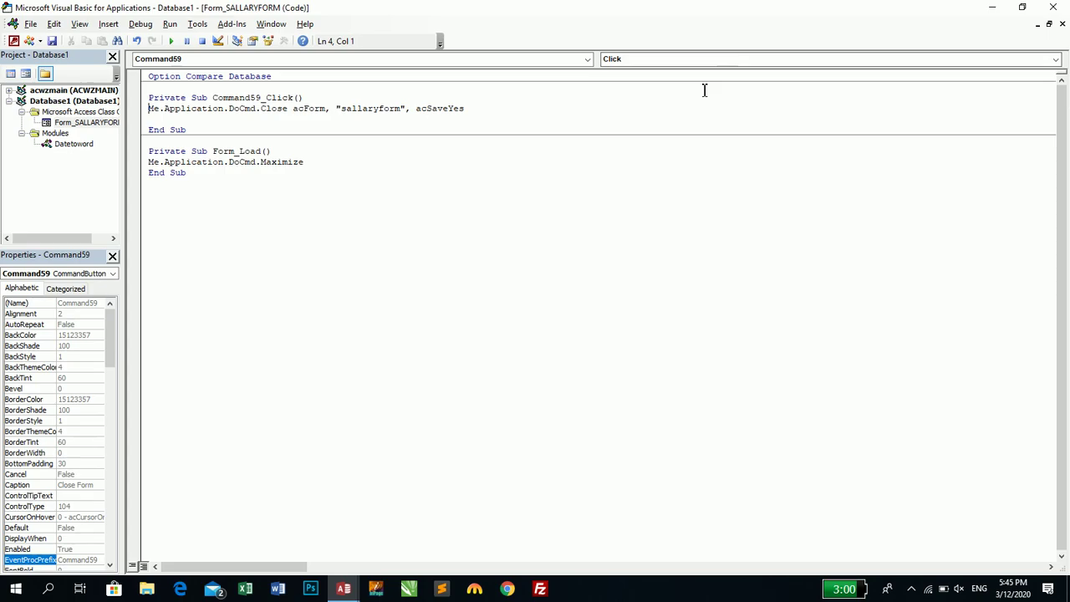
- Begin a second statement below the Close line in Command59_Click with Me.Application.DoCmd.OpenForm
left_click(636, 123)
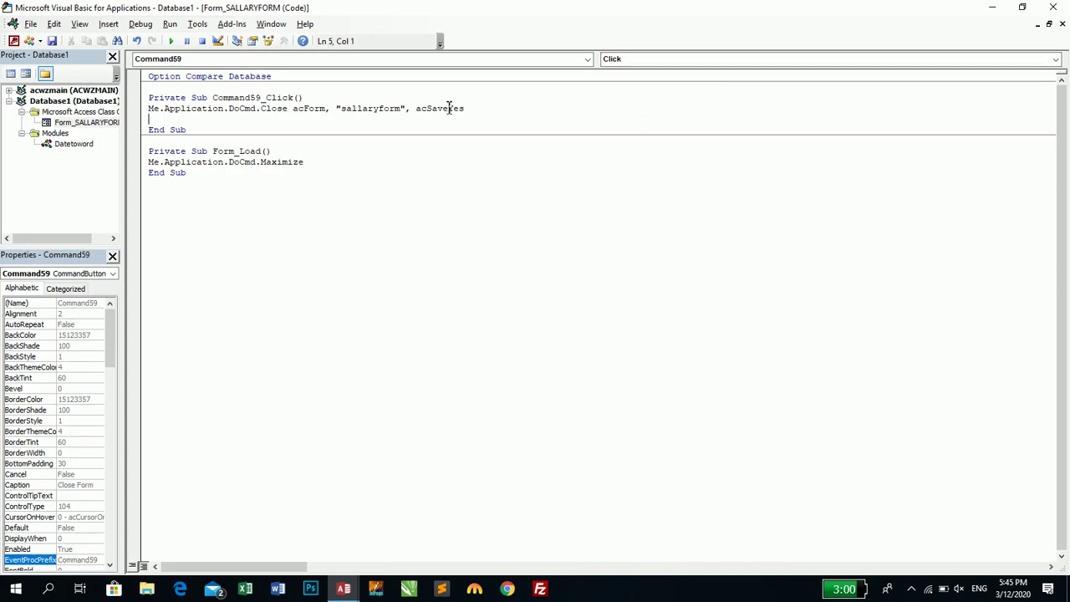
type("me.Application.docm")
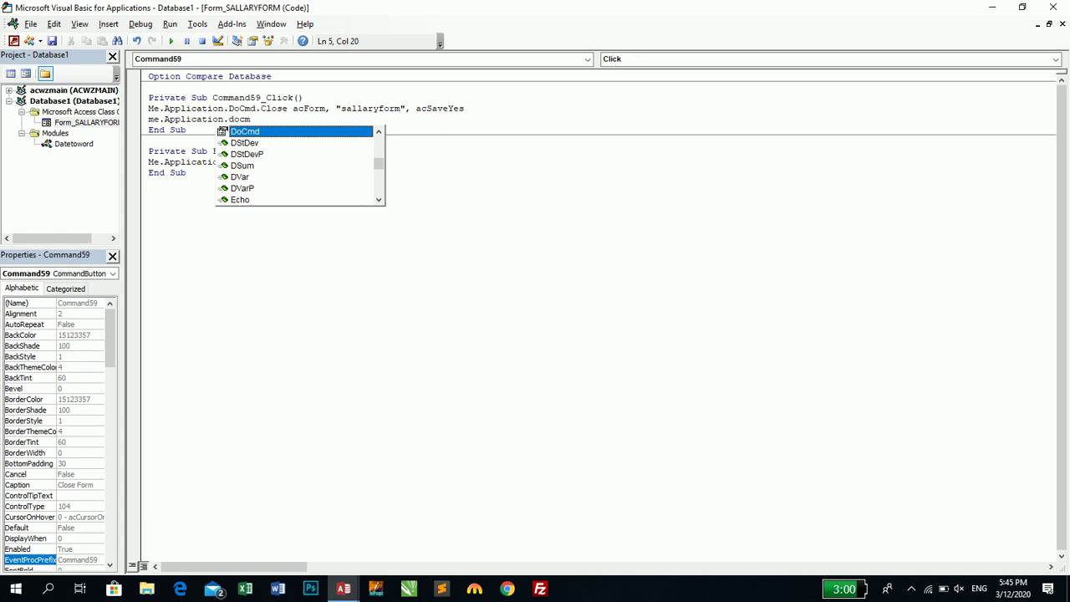
type(".openform,")
key("BackSpace")
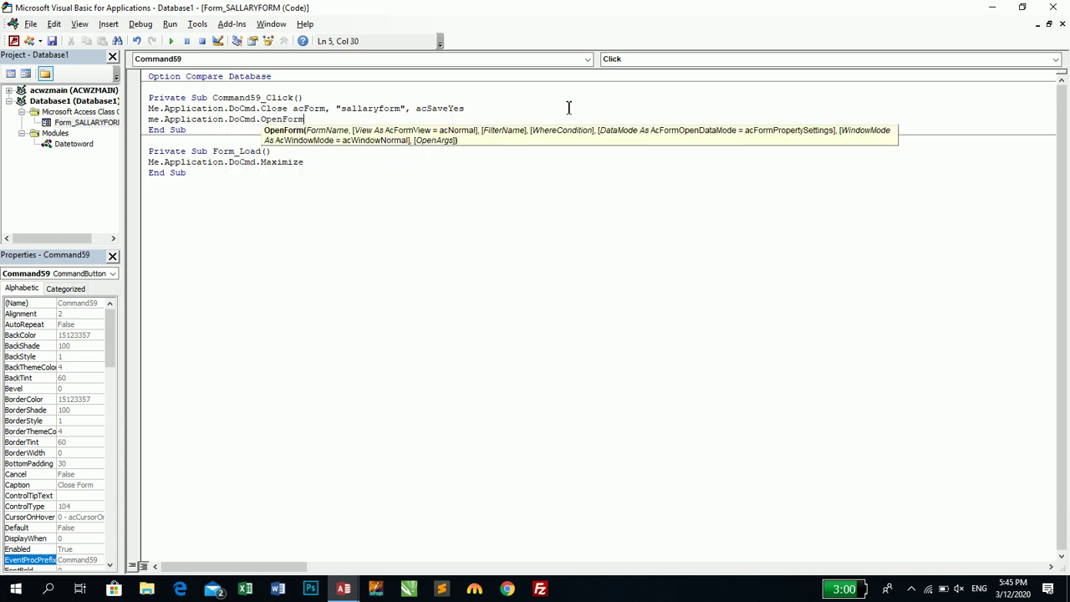
type(",acf")
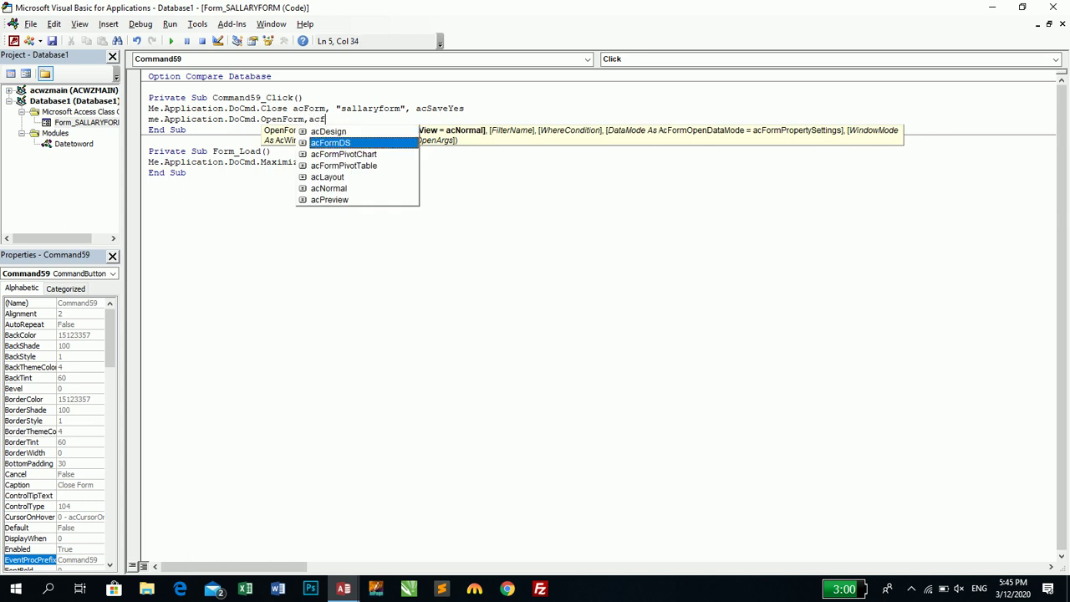
type("orm")
key("Down")
key("Down")
key("Down")
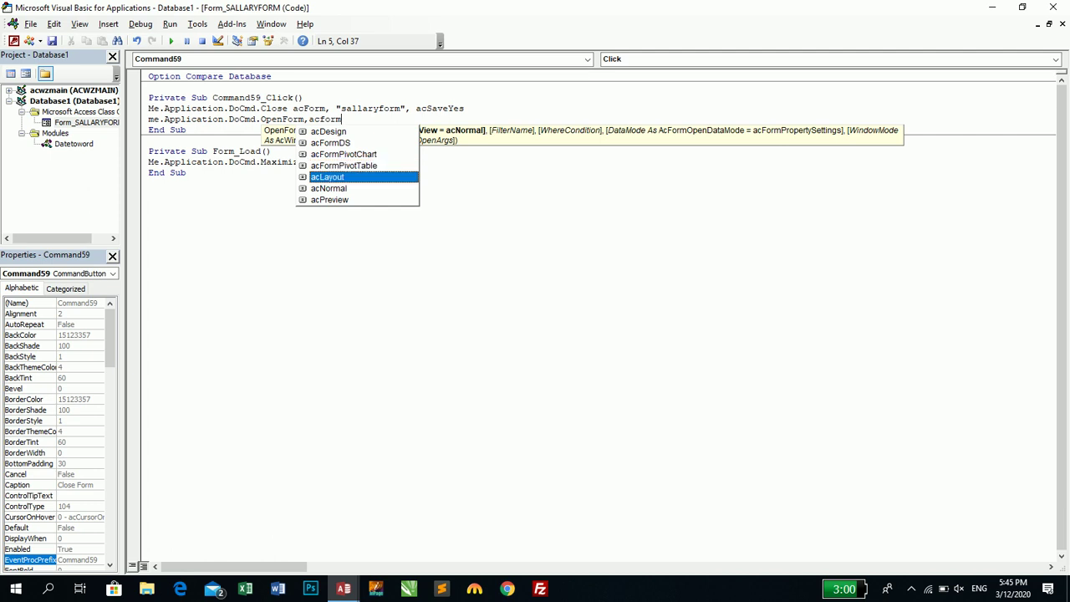
key("Down")
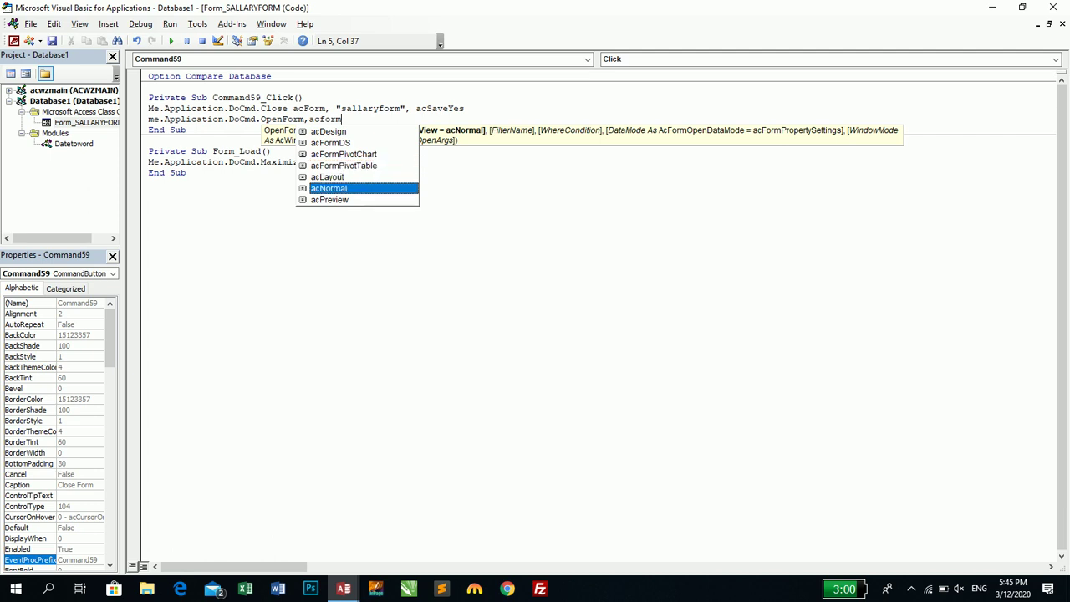
key("Down")
key("Up")
type(",")
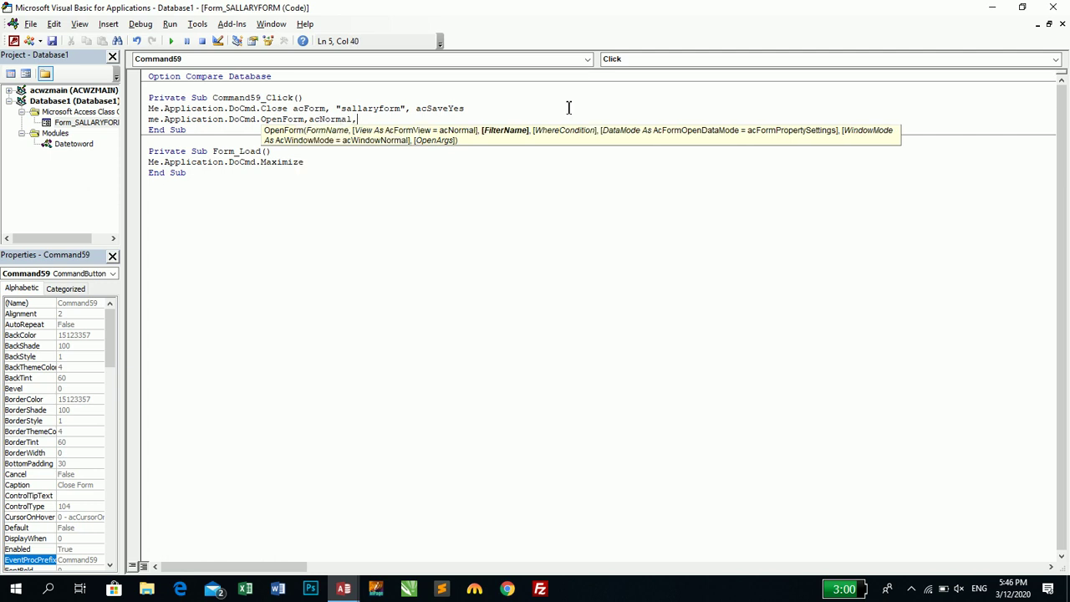
type(",")
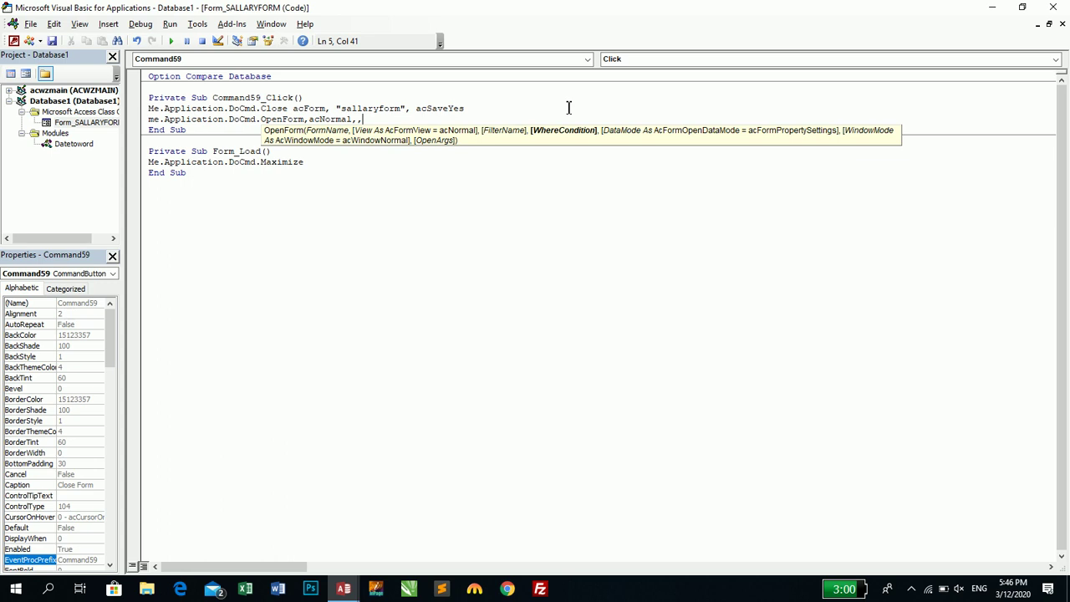
key("BackSpace")
key("BackSpace")
key("BackSpace")
key("BackSpace")
key("BackSpace")
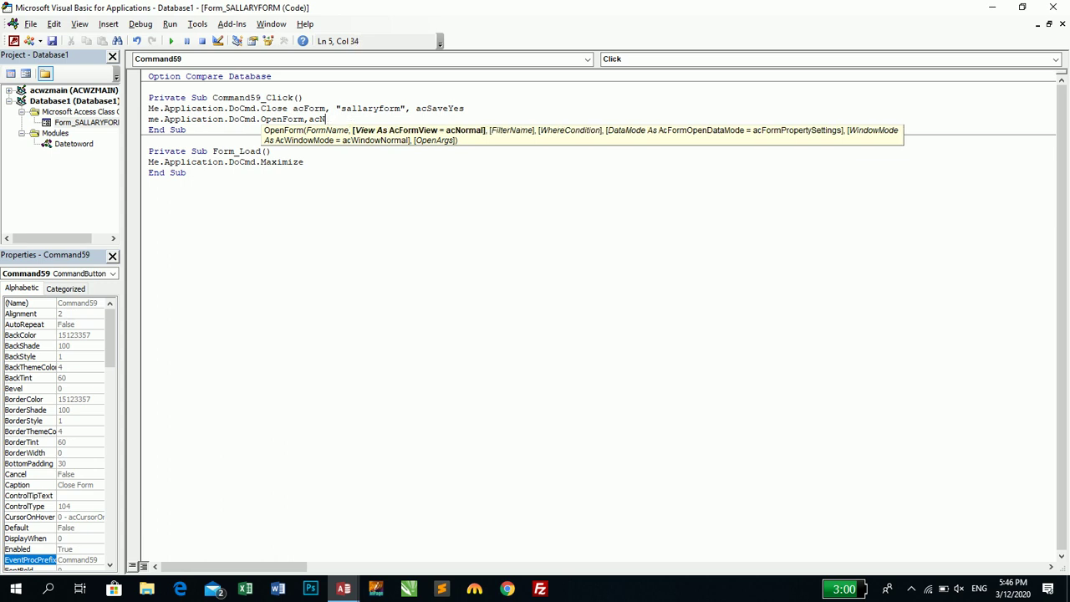
key("BackSpace")
key("BackSpace")
key("BackSpace")
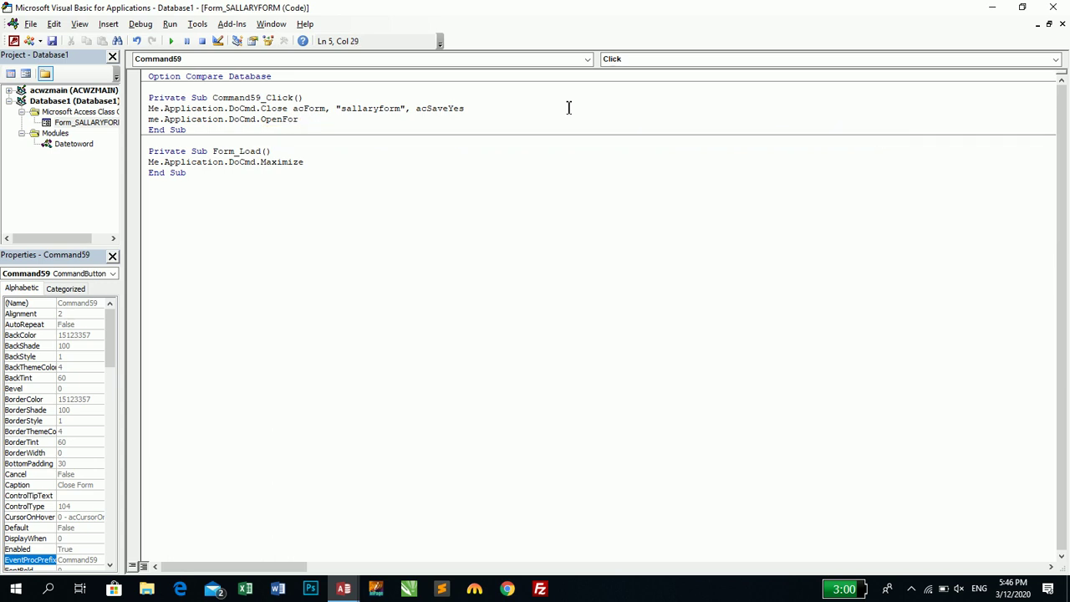
key("BackSpace")
key("BackSpace")
key("BackSpace")
key("BackSpace")
key("BackSpace")
- Complete the second statement of Command59_Click as Me.Application.DoCmd.OpenForm "total sallary", acNormal
type("d.o")
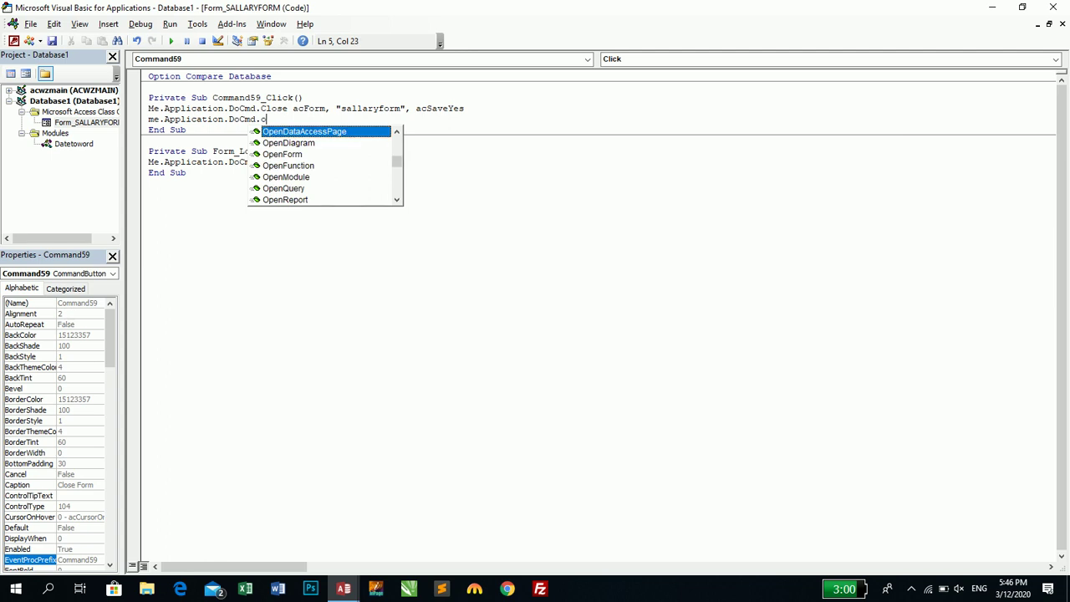
type("penform")
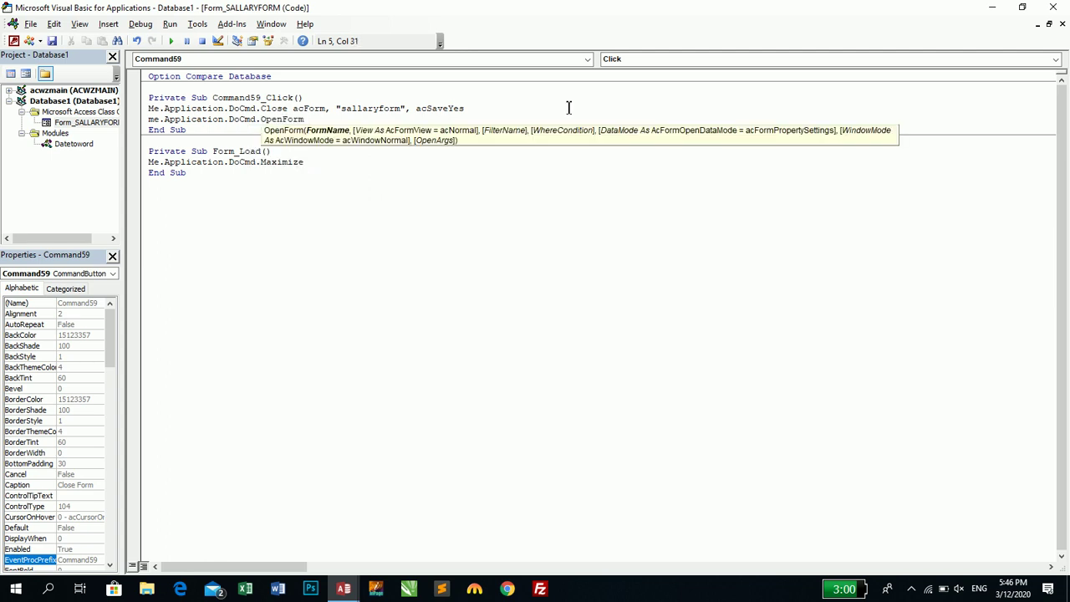
type(" \"")
double_click(256, 6)
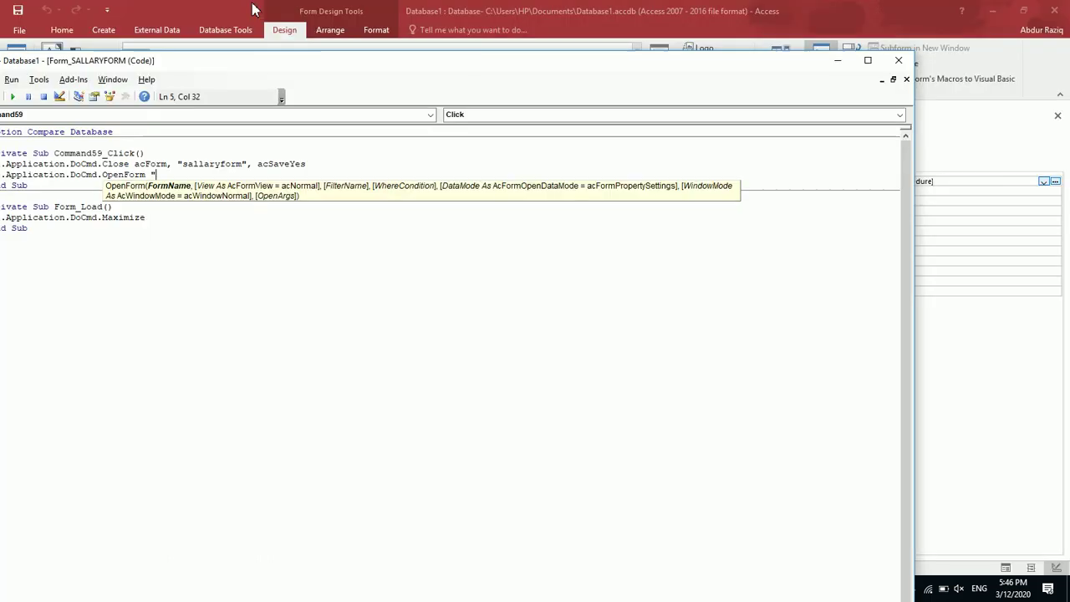
left_click_drag(164, 58, 585, 50)
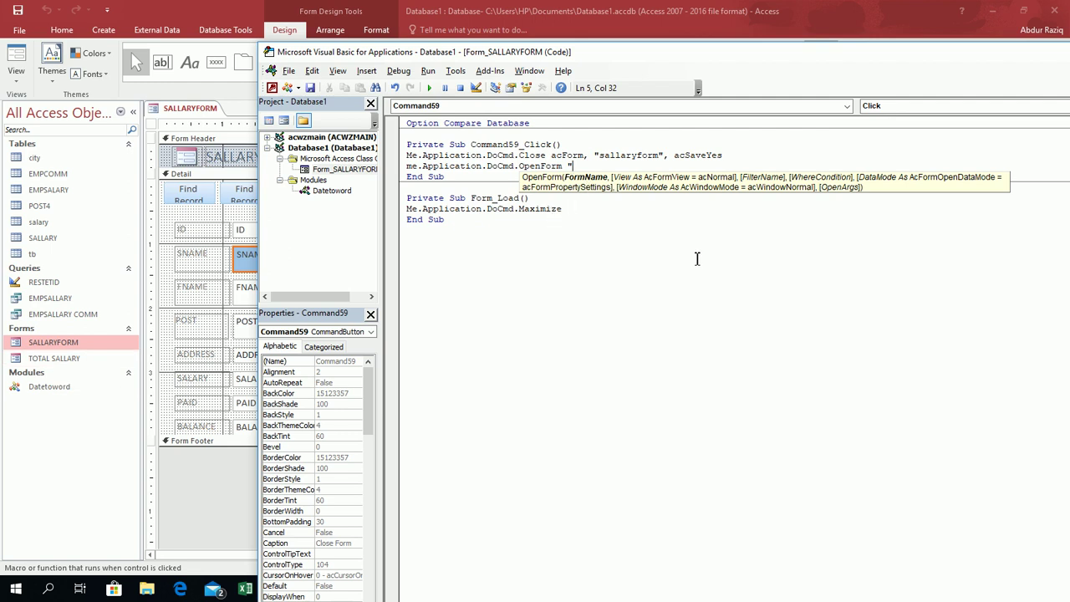
type("total sallary\",")
key("Down")
key("Down")
key("Down")
key("Down")
key("Down")
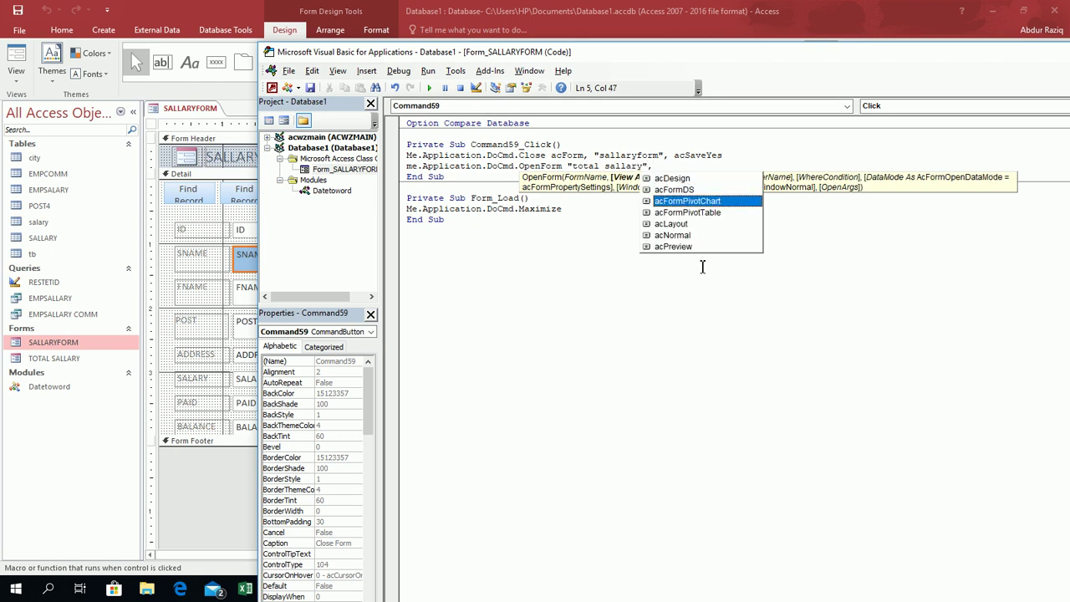
key("space")
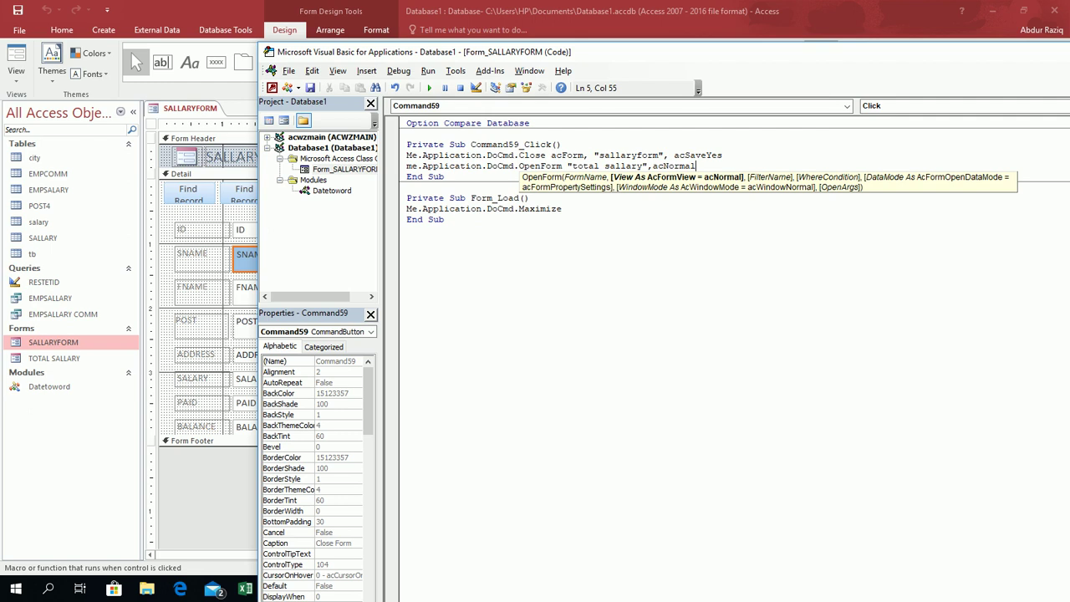
key("Down")
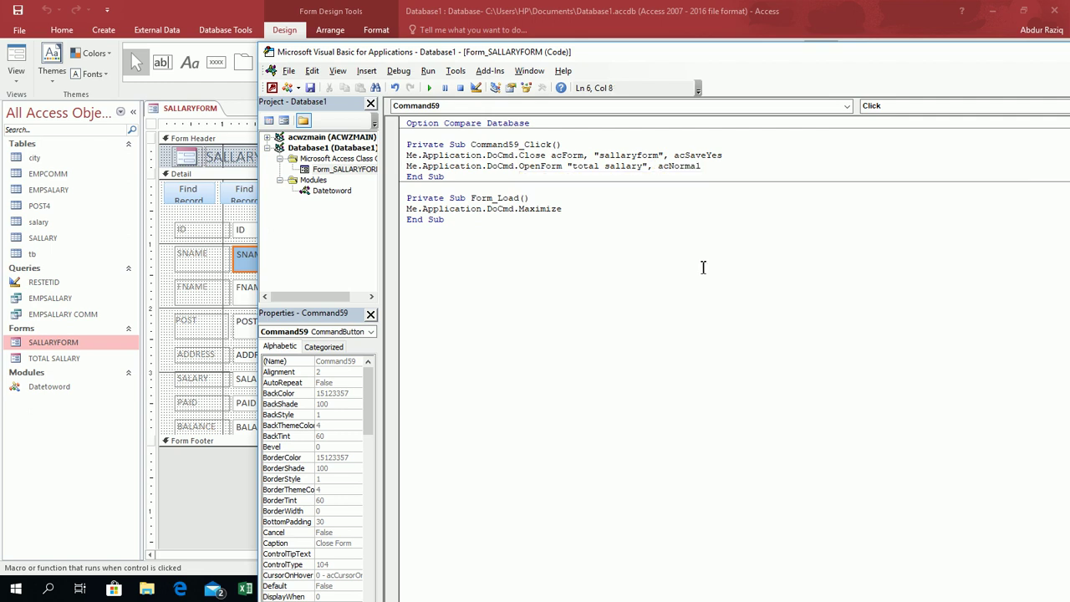
- Close the Visual Basic code window and return to the SALLARYFORM design
left_click(398, 70)
left_click(626, 148)
left_click_drag(998, 56, 610, 58)
left_click(911, 52)
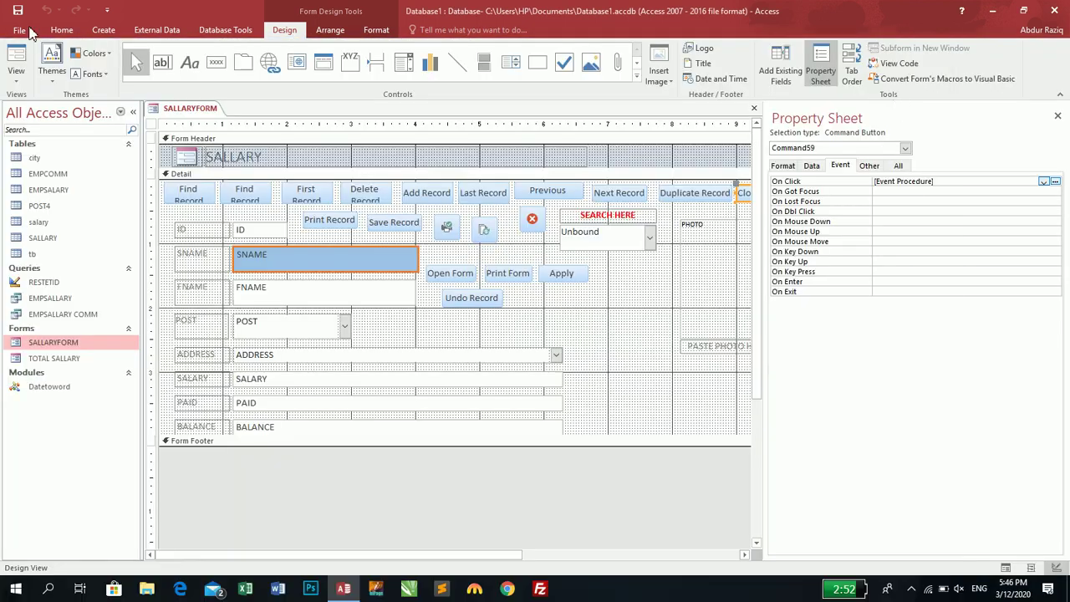
- Show SALLARYFORM in Form view, test its Close Form button, and close the total sallary form
left_click(16, 58)
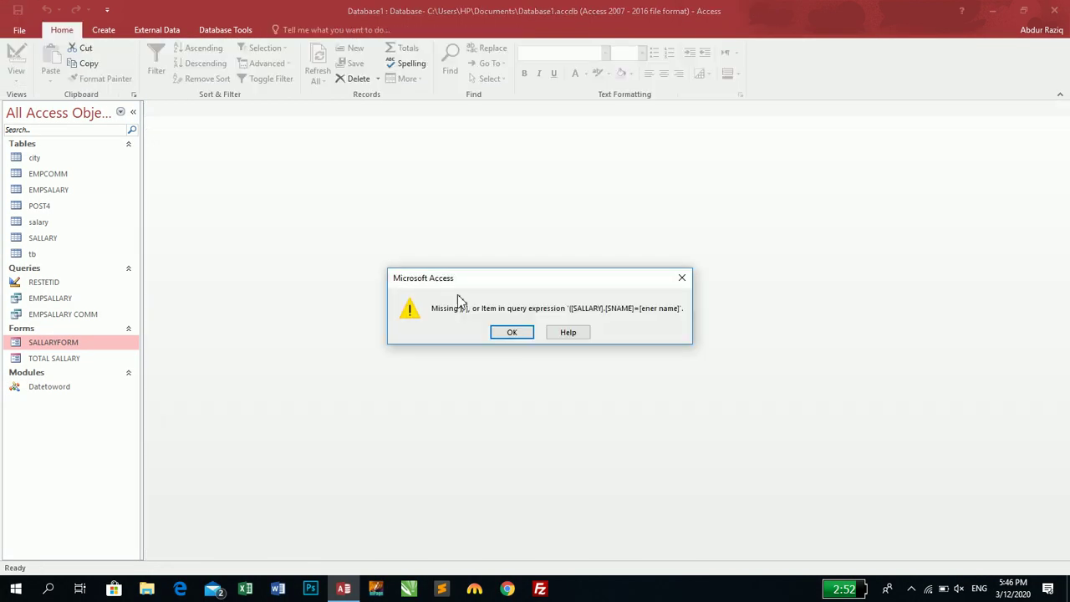
left_click(507, 332)
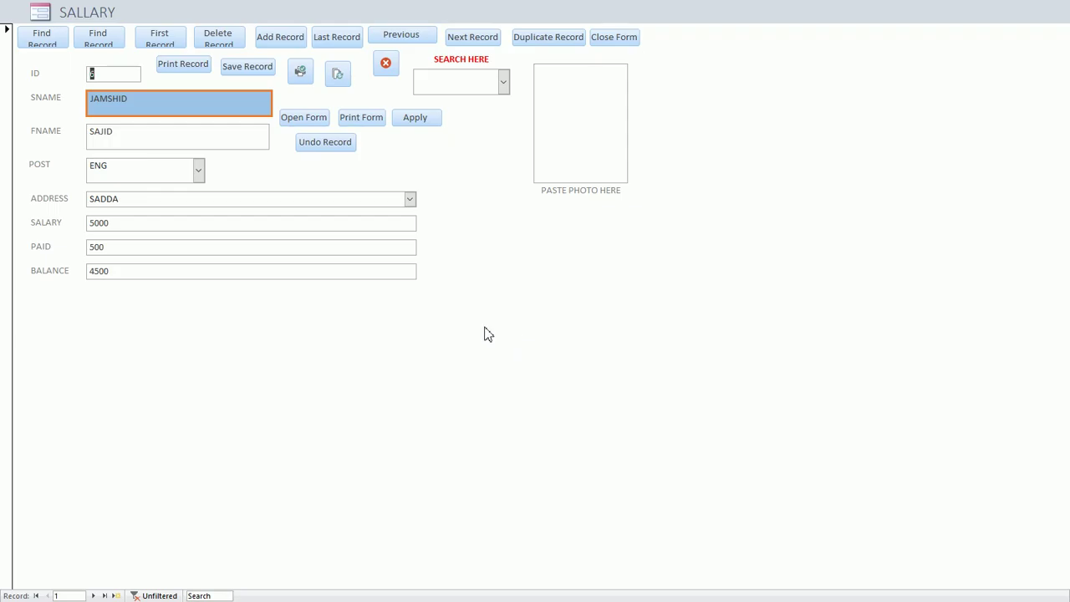
left_click(615, 43)
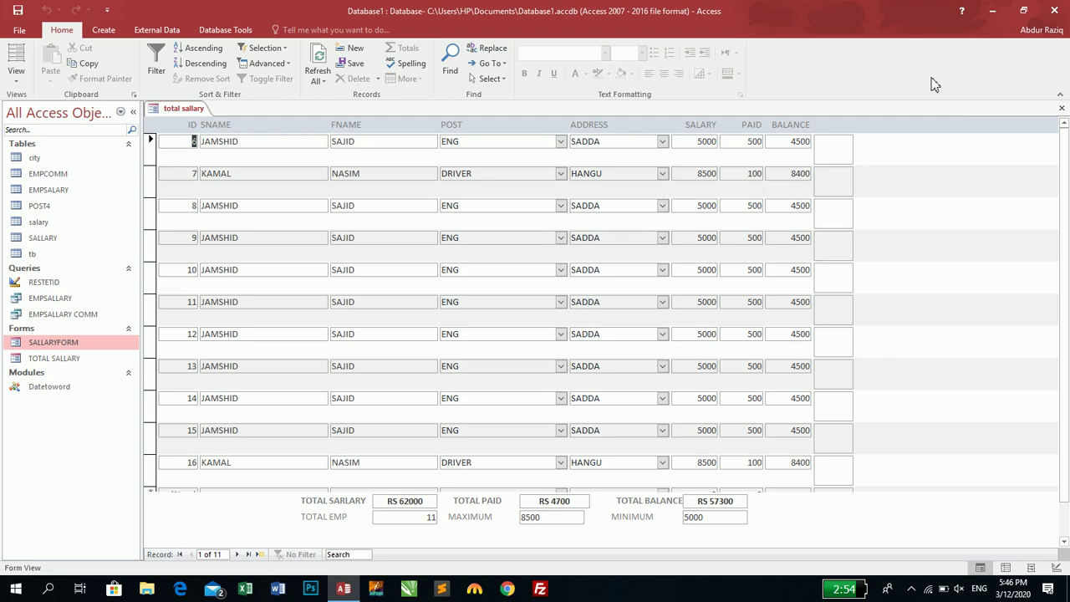
left_click(1062, 108)
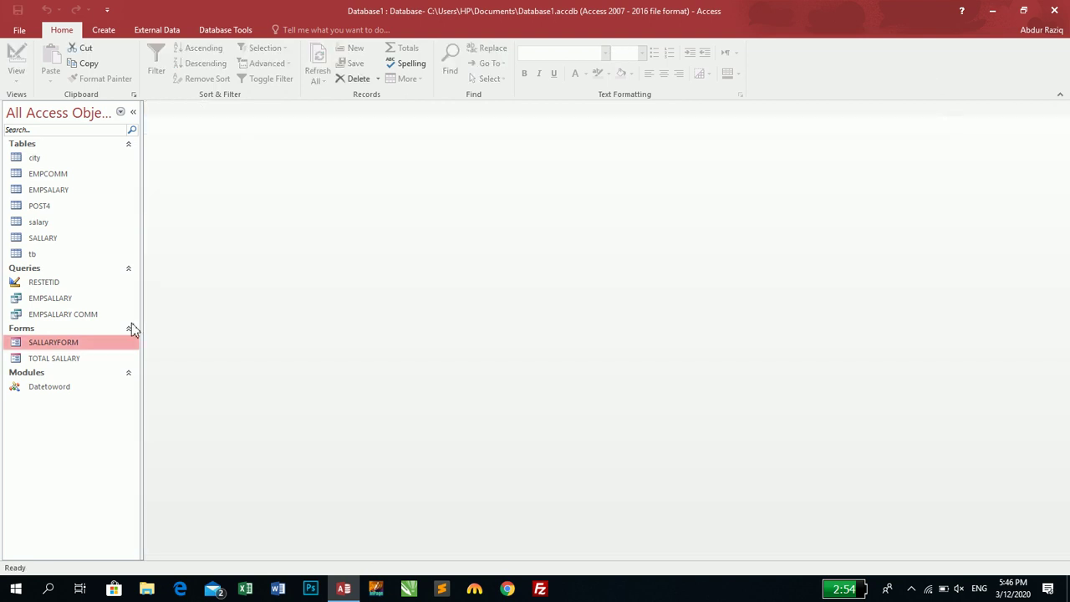
- Open SALLARYFORM in Design view and open the On Click event code of its Close Form button
right_click(105, 343)
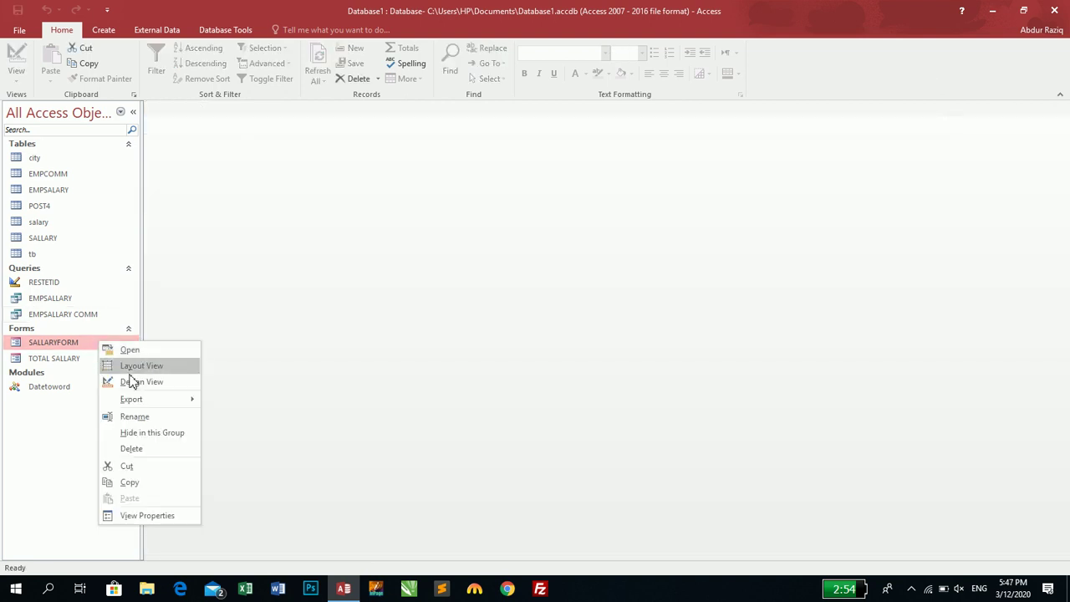
left_click(100, 377)
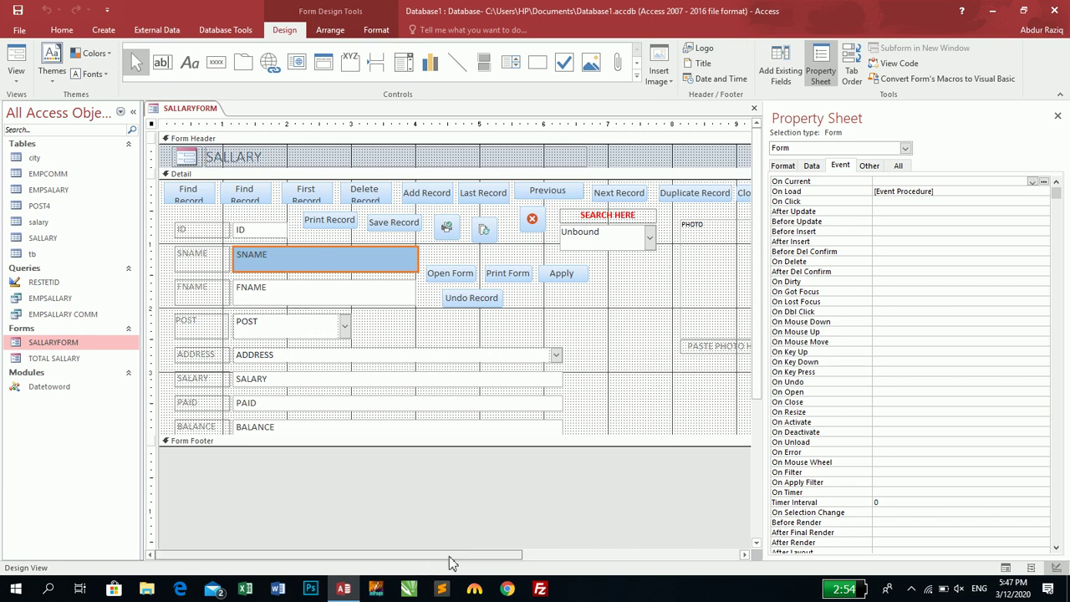
left_click_drag(437, 555, 585, 555)
left_click(589, 199)
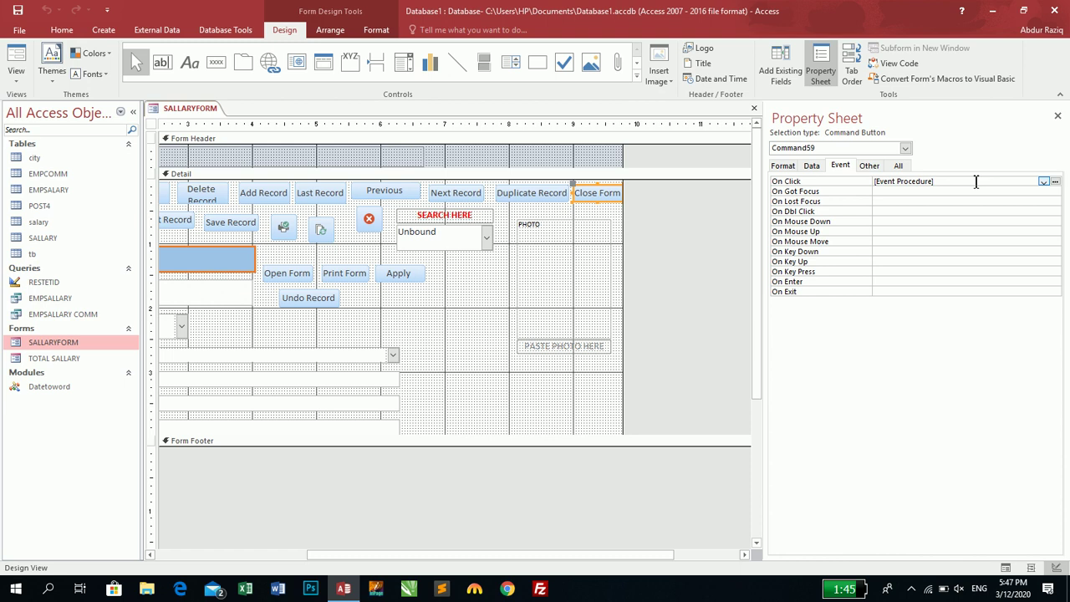
left_click(1055, 181)
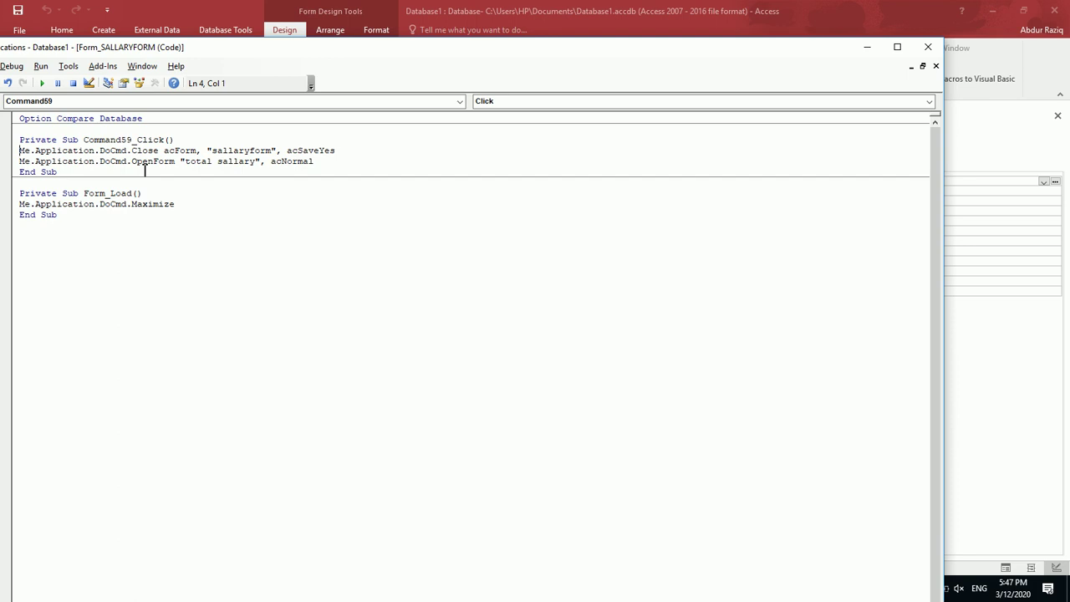
- Remove the "Me.Application." prefix from both DoCmd statements in Command59_Click
left_click(93, 151)
left_click_drag(93, 152, 3, 155)
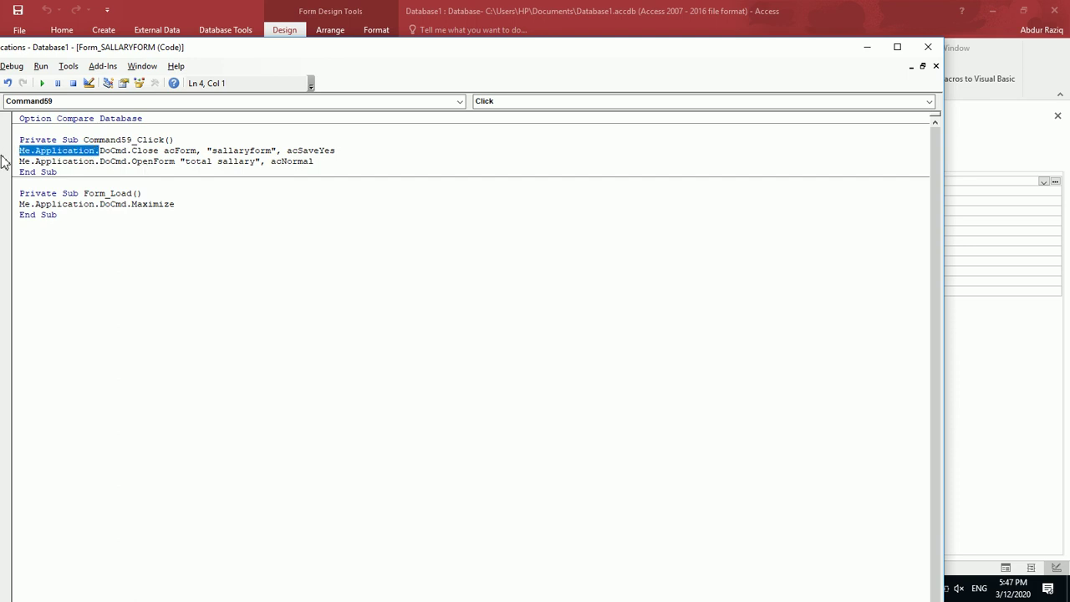
key("Delete")
key("Delete")
left_click(99, 162)
left_click_drag(99, 161, 3, 163)
key("Delete")
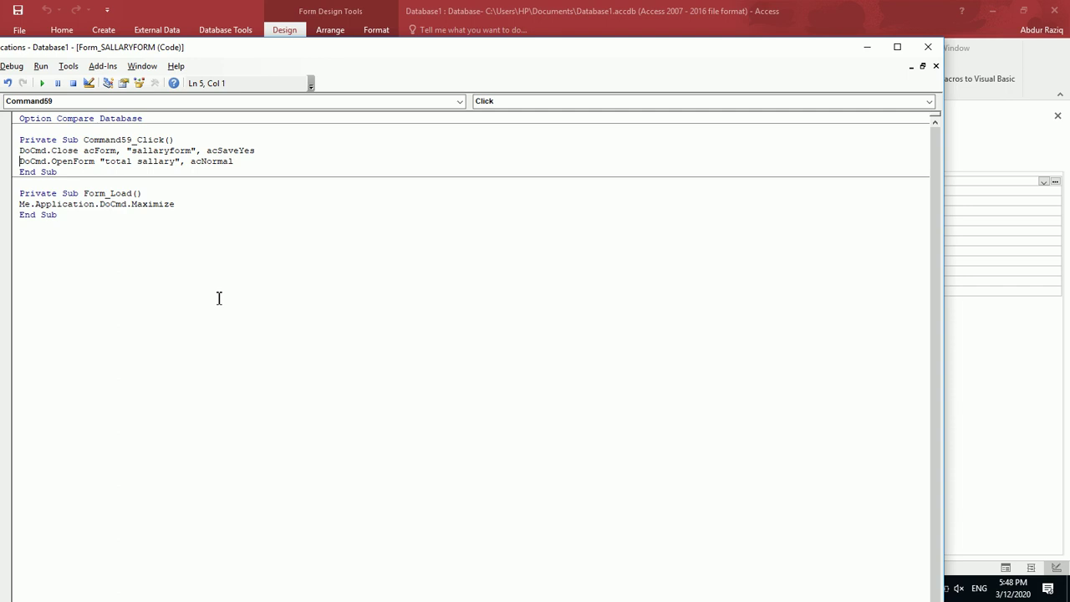
- Close the code window and test the Close Form button with SALLARYFORM in Form view
left_click(928, 48)
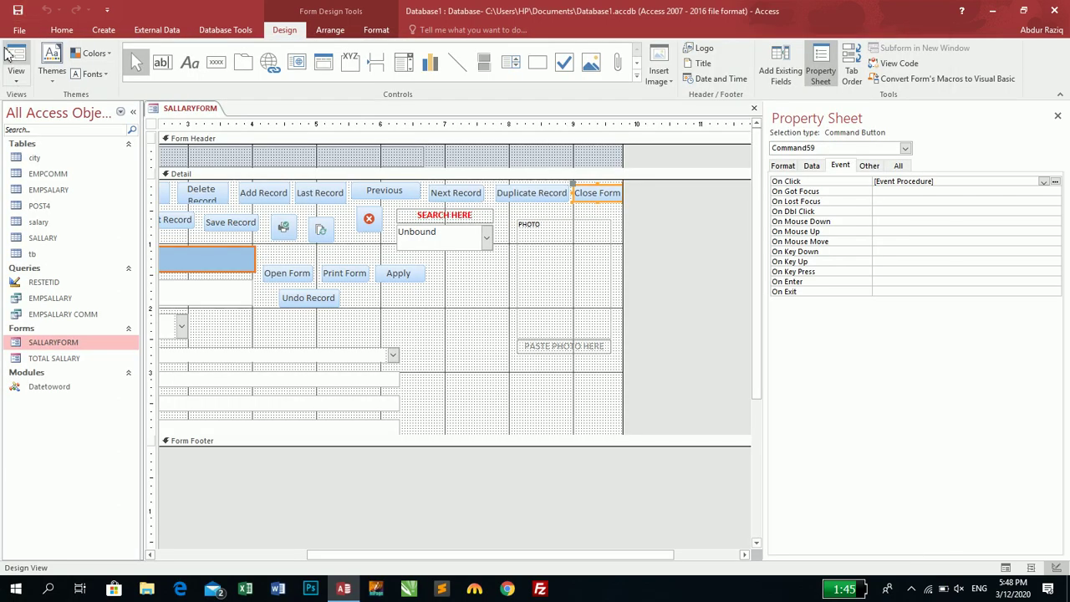
left_click(13, 61)
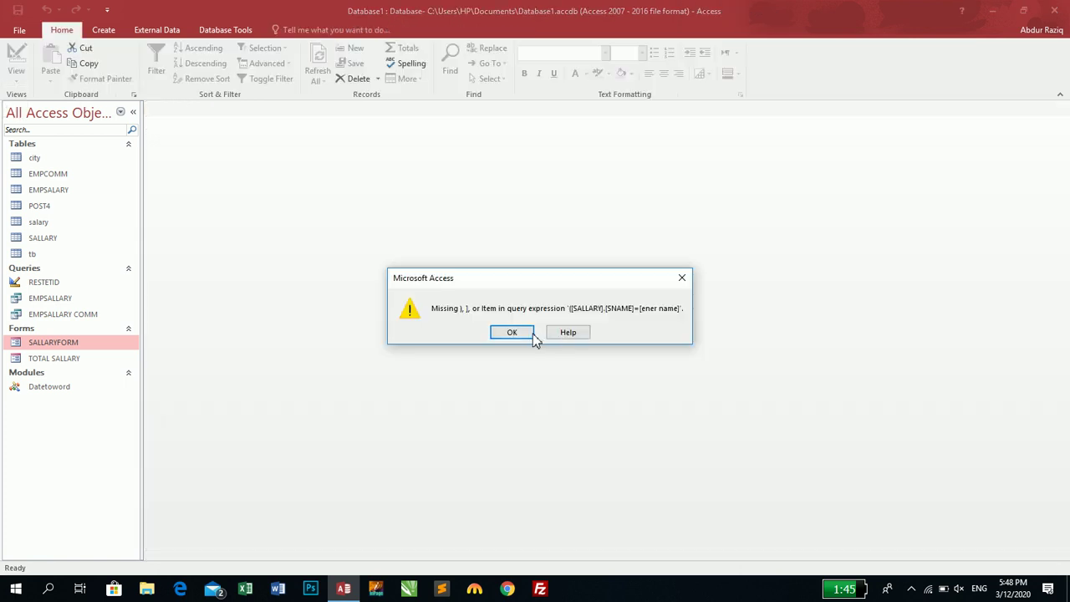
left_click(532, 333)
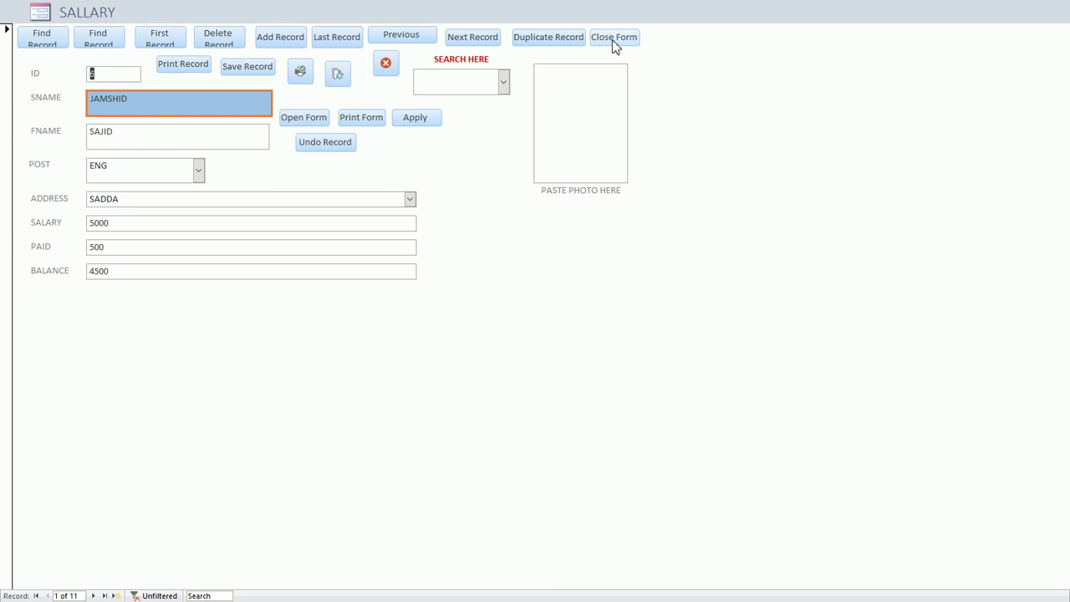
left_click(613, 40)
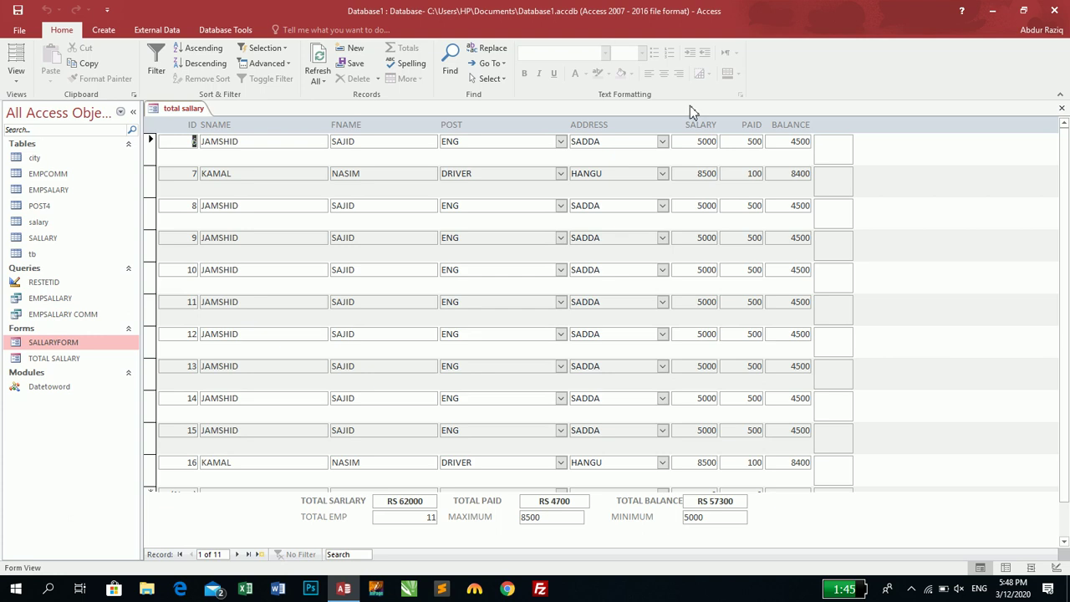
- Close Access and open Local Disk (E:) in a maximized File Explorer window
left_click(1055, 8)
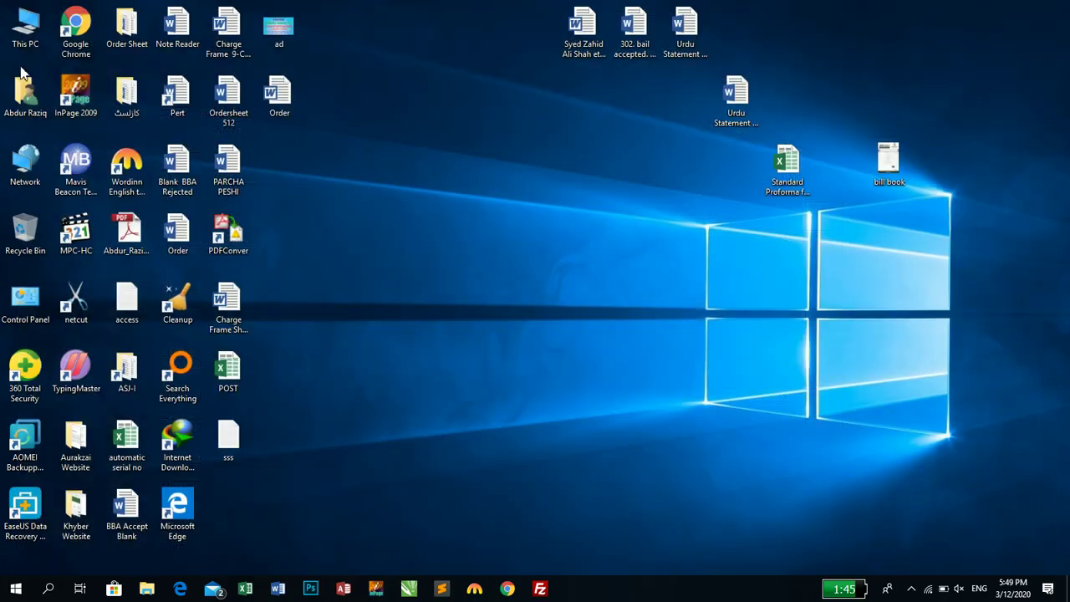
left_click(385, 182)
key("super+e")
double_click(572, 105)
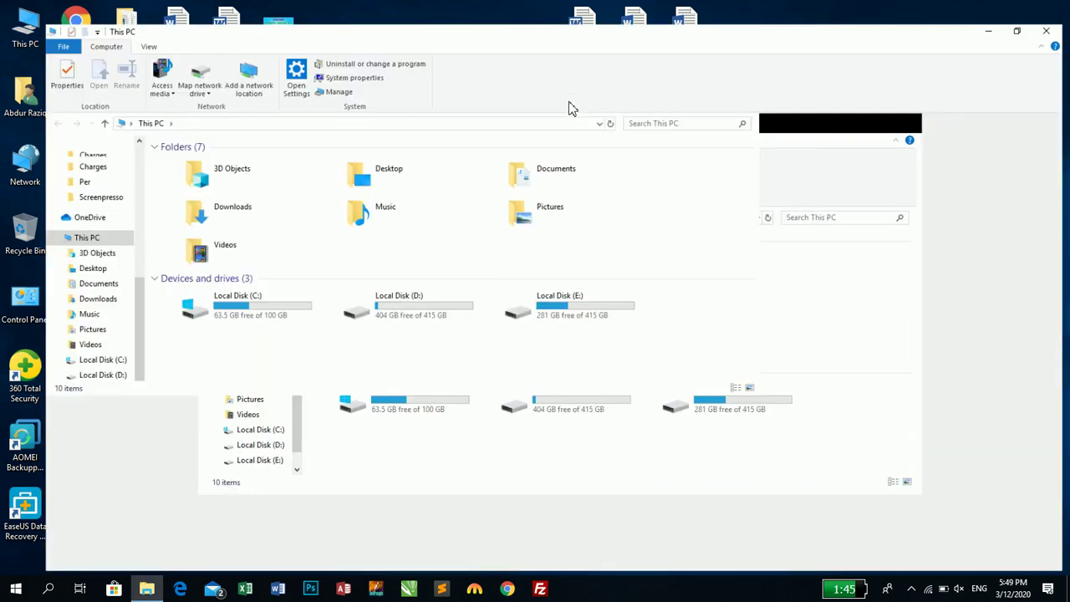
double_click(557, 244)
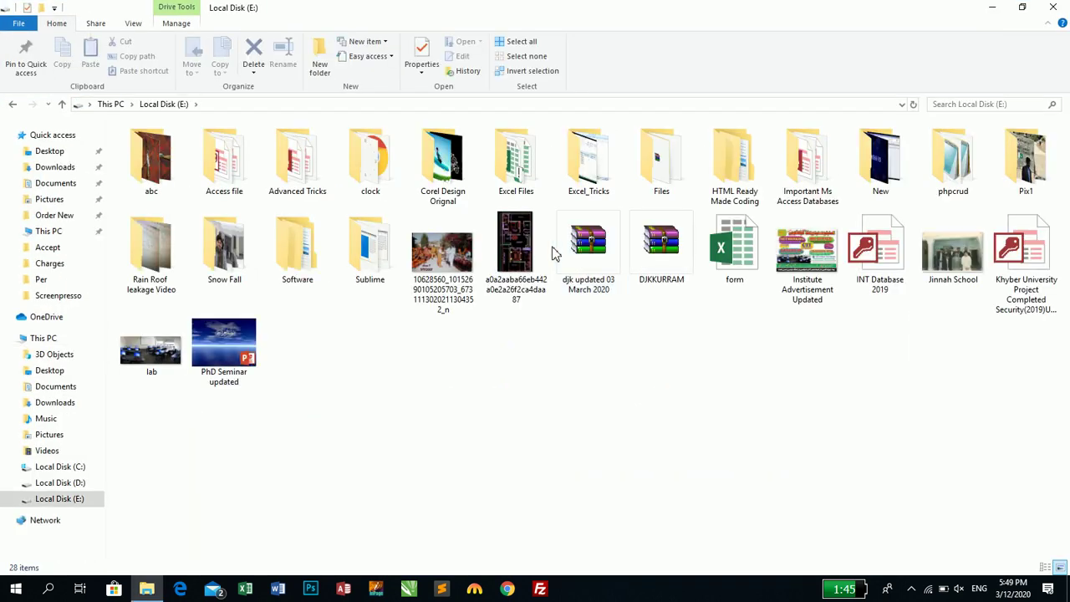
- Open INT Database 2019 from the Important Ms Access Databases folder and log in as Administrator with the account password
double_click(798, 186)
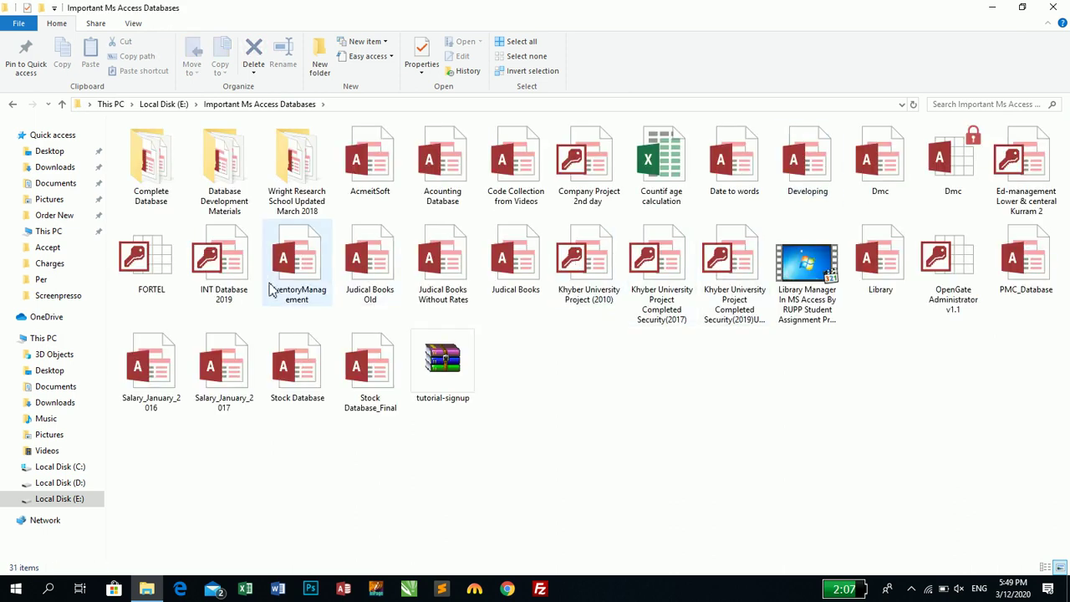
double_click(230, 281)
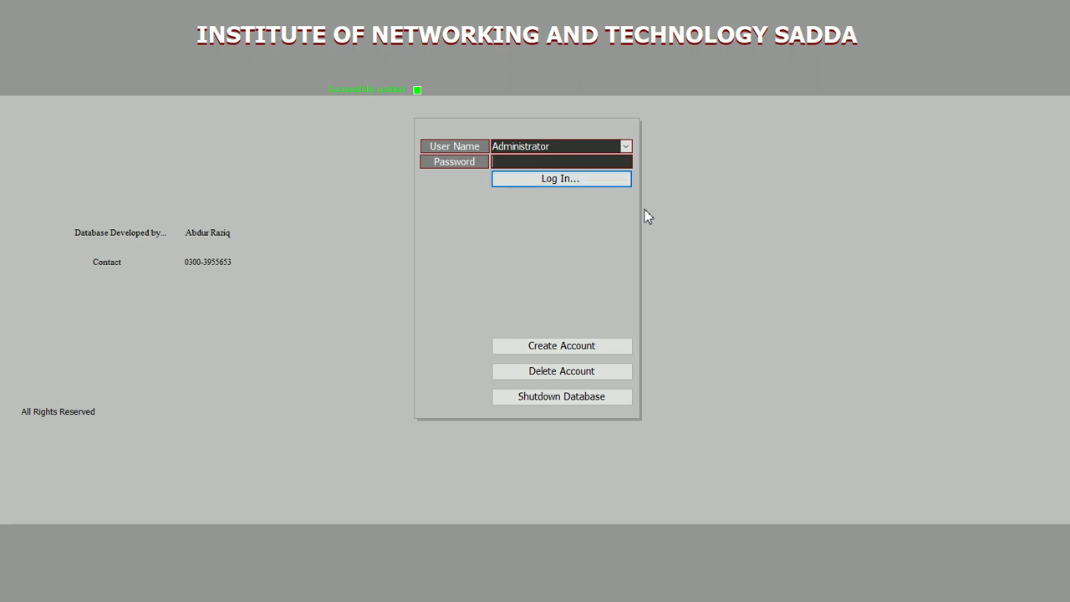
type("***")
left_click(561, 181)
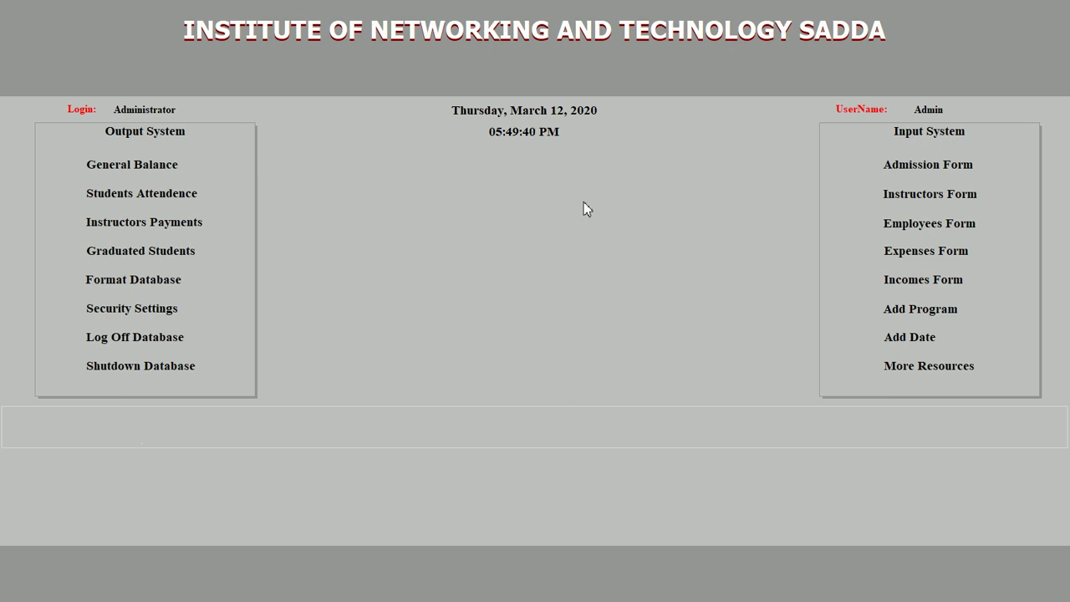
- View the Admission Form, return to the main menu, and shut down the database along with the File Explorer window
left_click(924, 174)
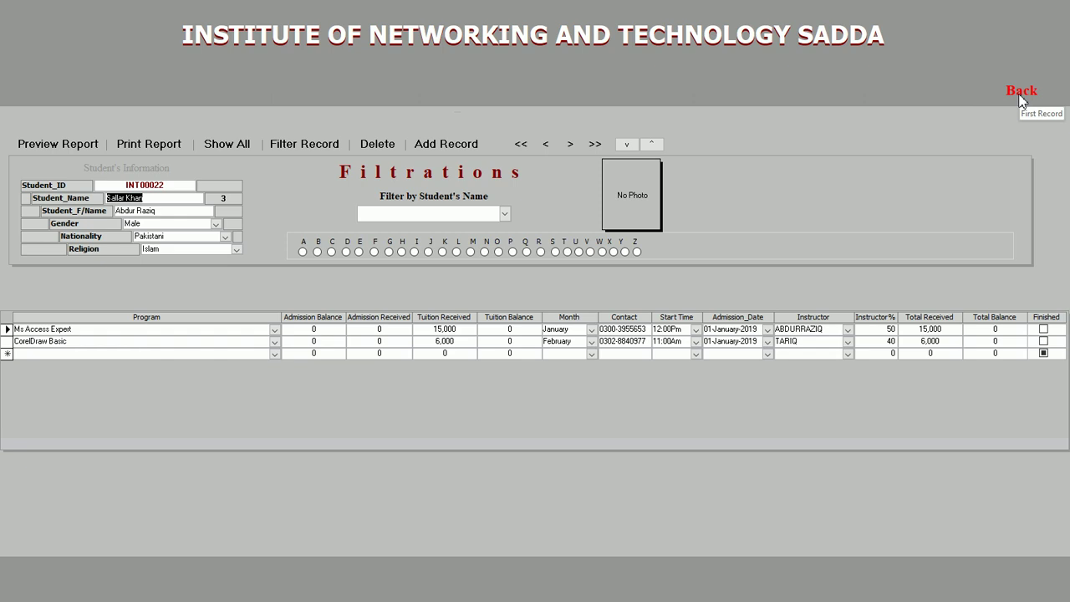
left_click(1021, 94)
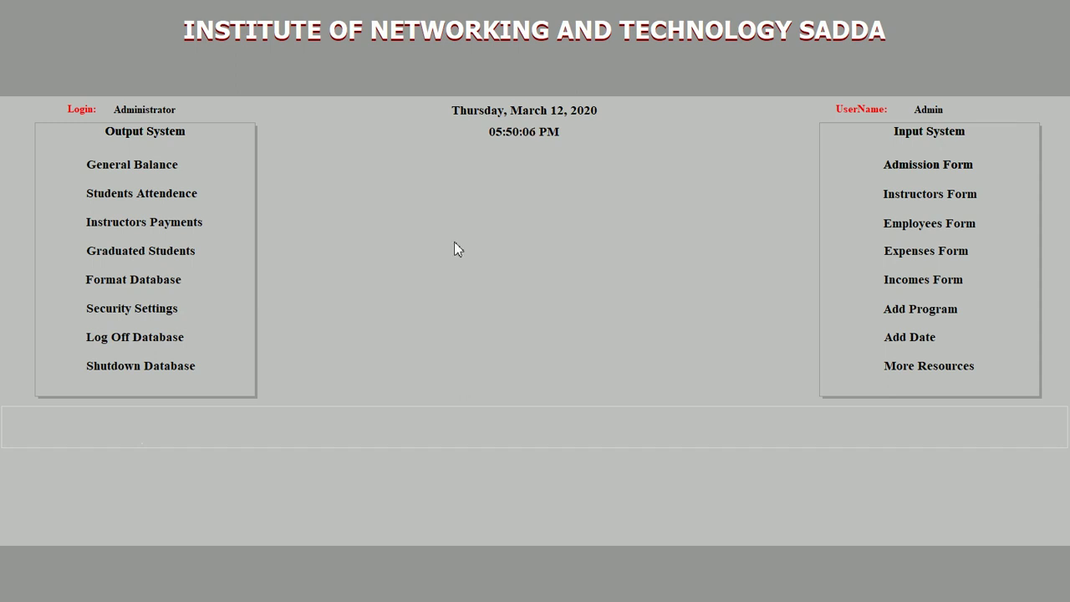
left_click(129, 373)
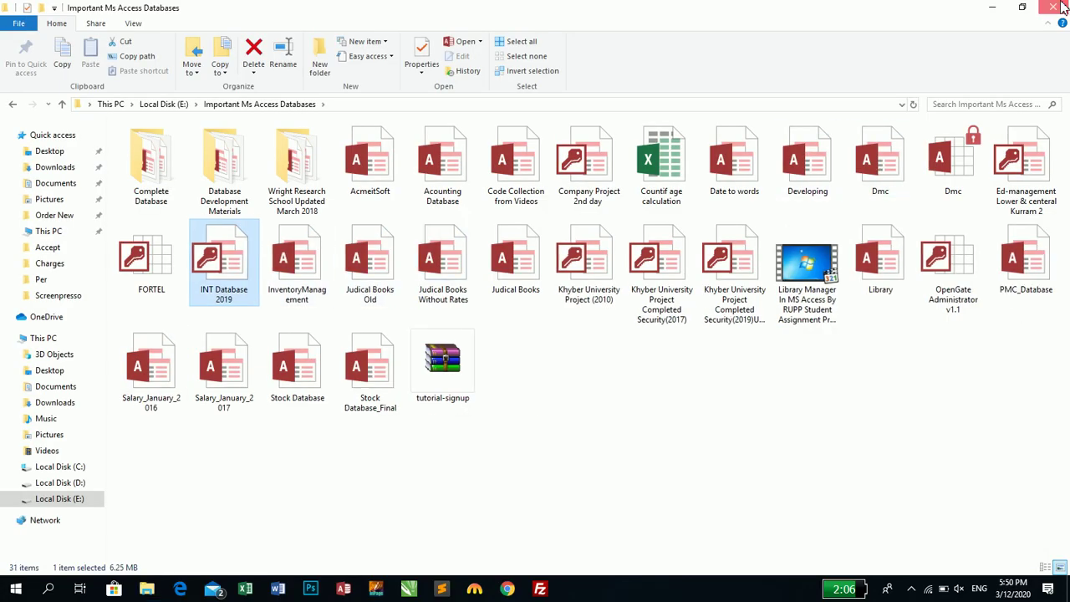
left_click(1060, 7)
- Switch to Access, open the recent Database1 file and open SALLARYFORM in Design view
left_click(344, 588)
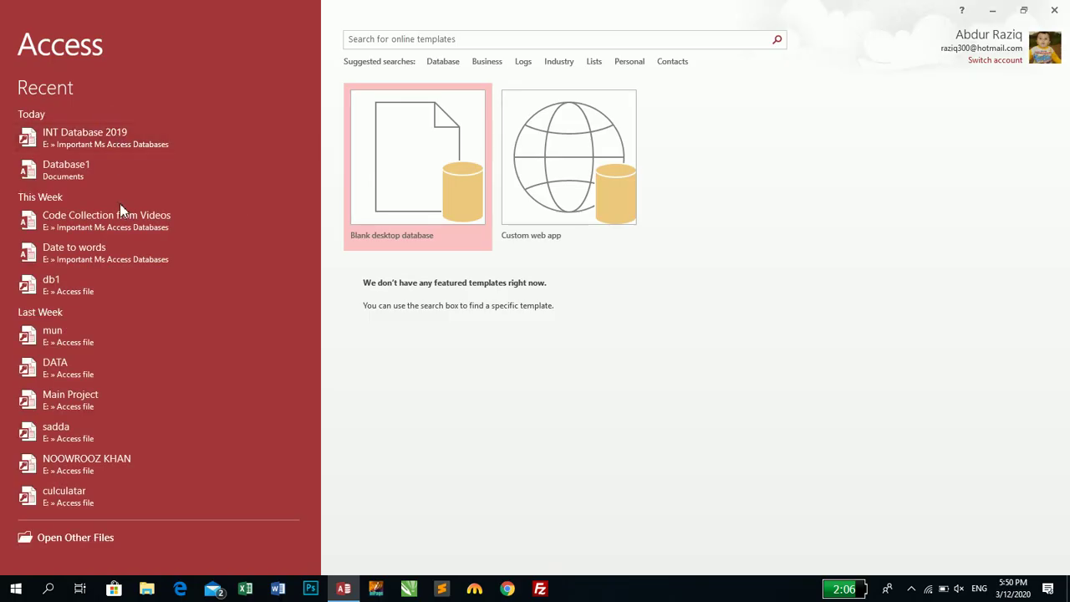
left_click(129, 178)
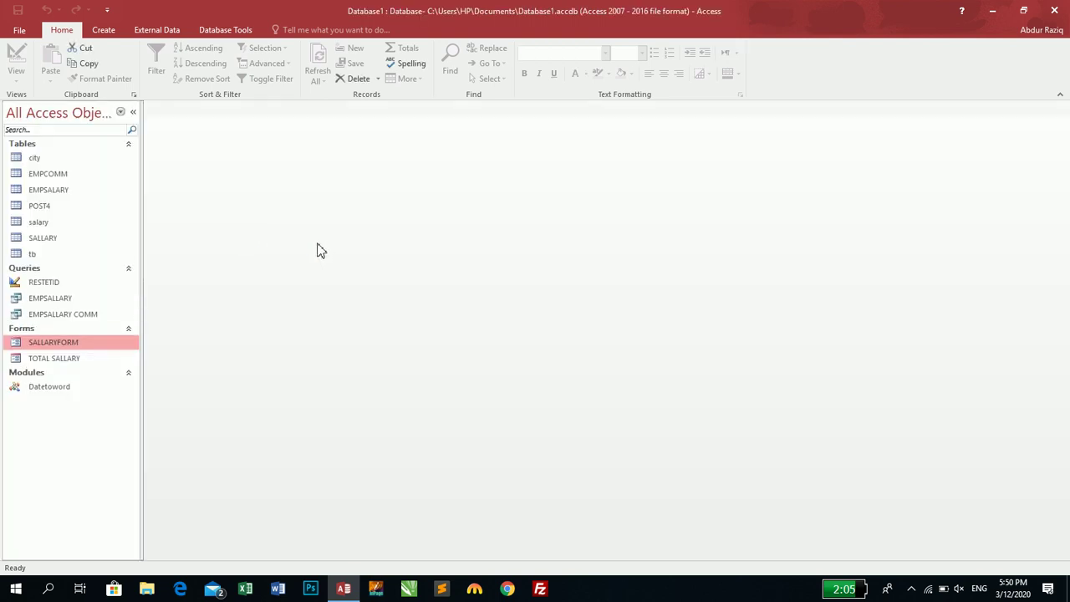
right_click(97, 342)
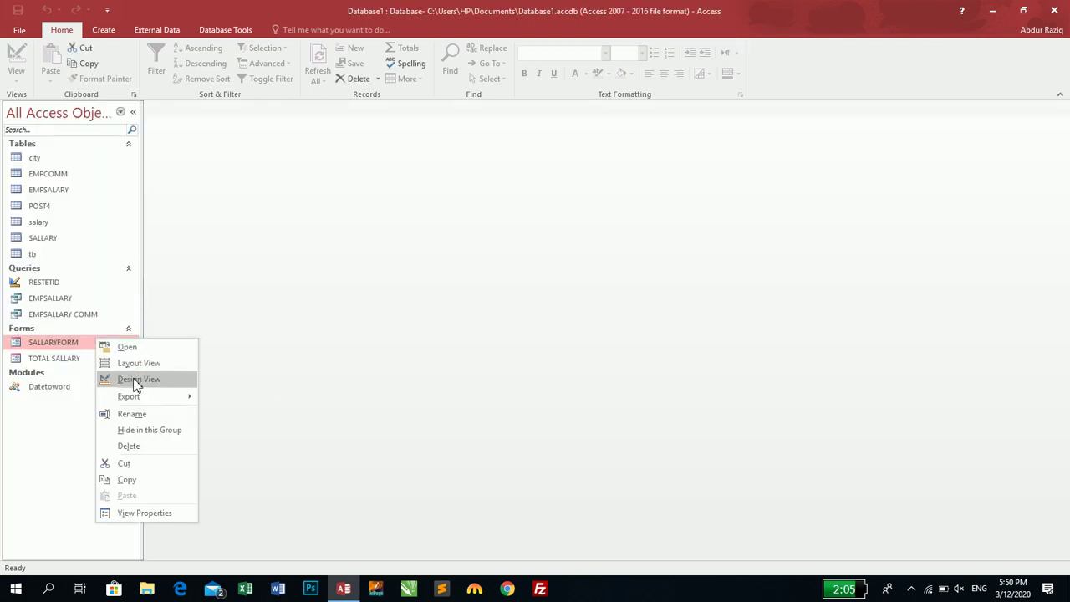
left_click(135, 379)
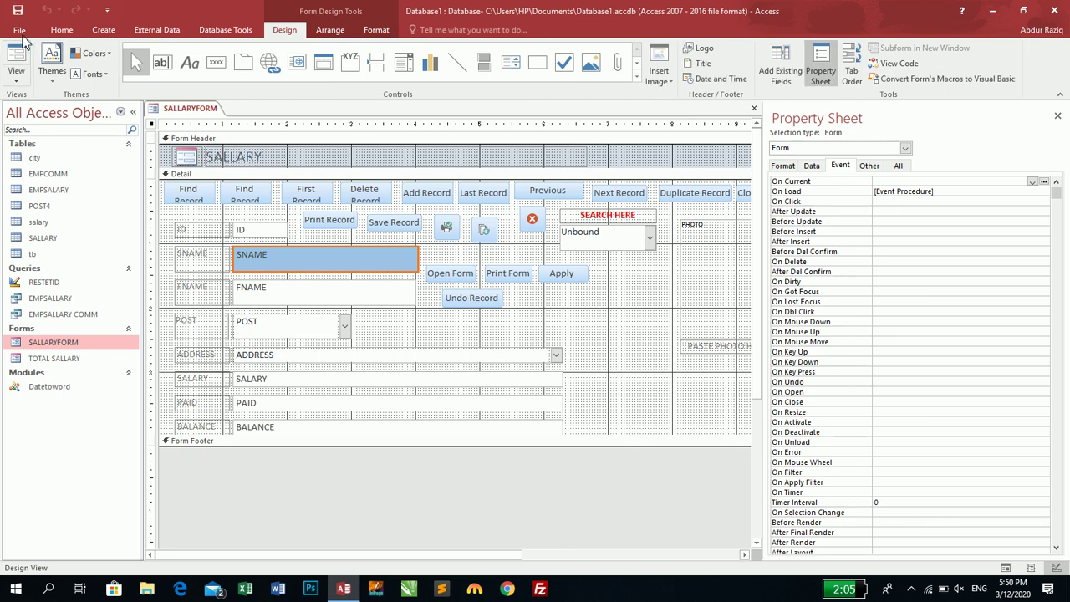
- Add a command button below the Apply button on SALLARYFORM without using the Command Button Wizard
left_click(216, 64)
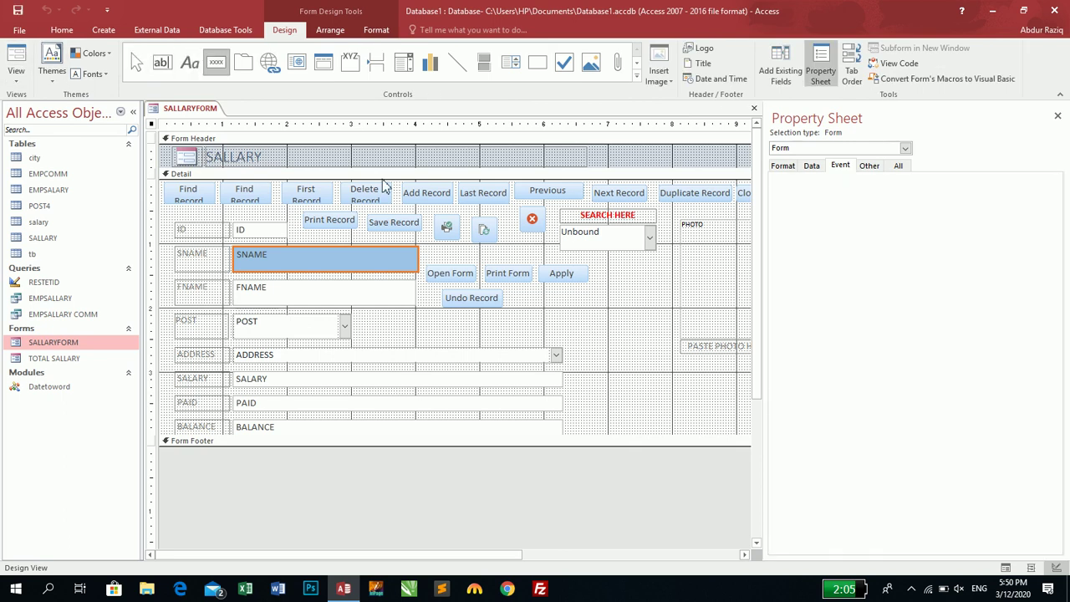
left_click_drag(574, 303, 625, 318)
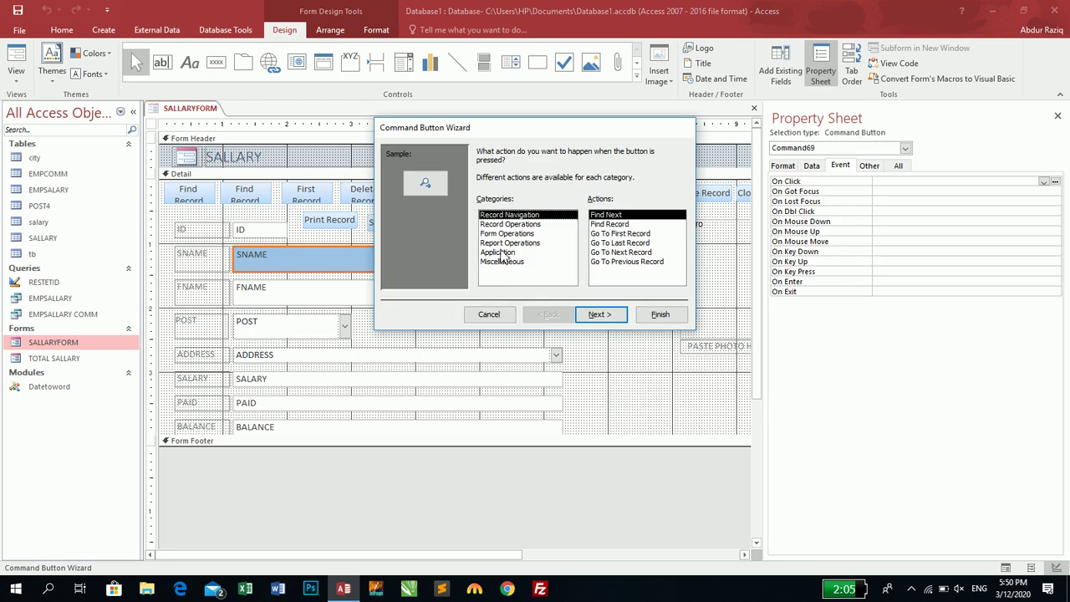
left_click(490, 313)
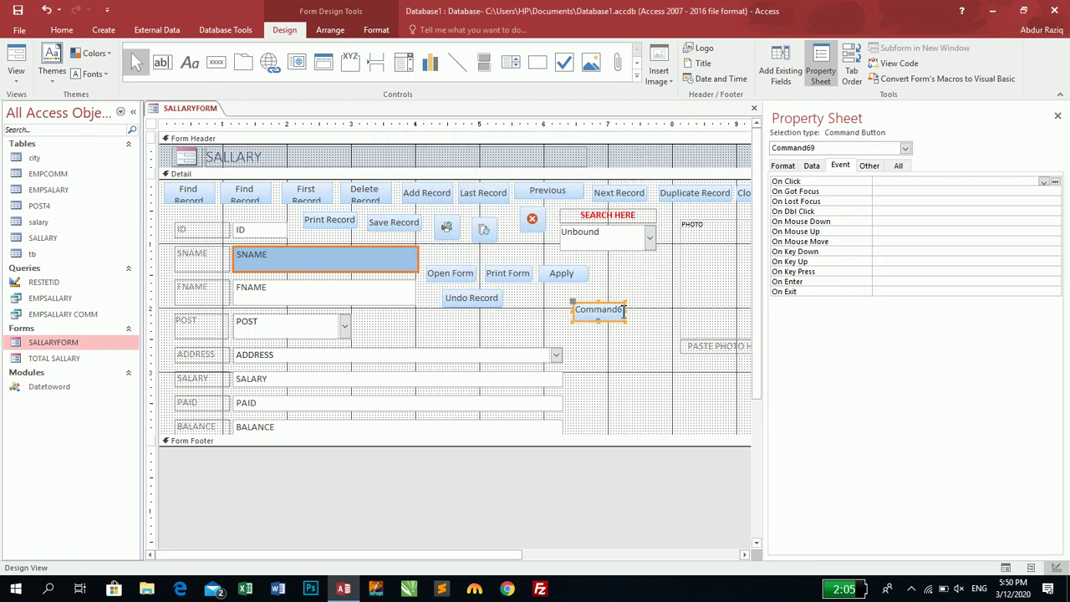
- Change the new command button's caption to Exit
left_click_drag(619, 316, 487, 306)
key("BackSpace")
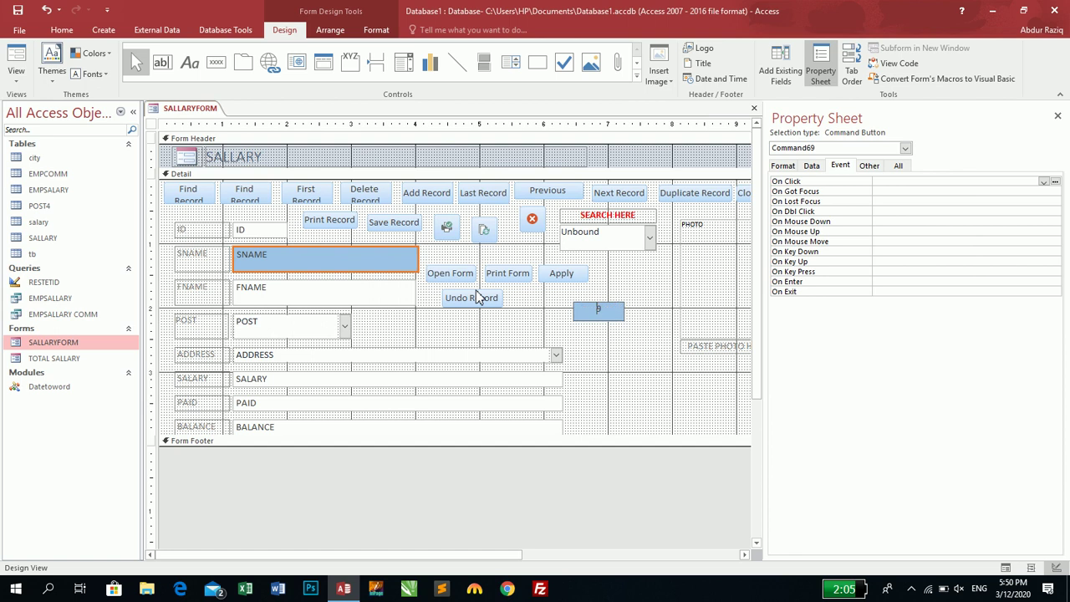
type("Shutdown")
key("BackSpace")
key("BackSpace")
key("BackSpace")
key("BackSpace")
key("BackSpace")
key("BackSpace")
key("BackSpace")
key("BackSpace")
type("Exit")
key("Return")
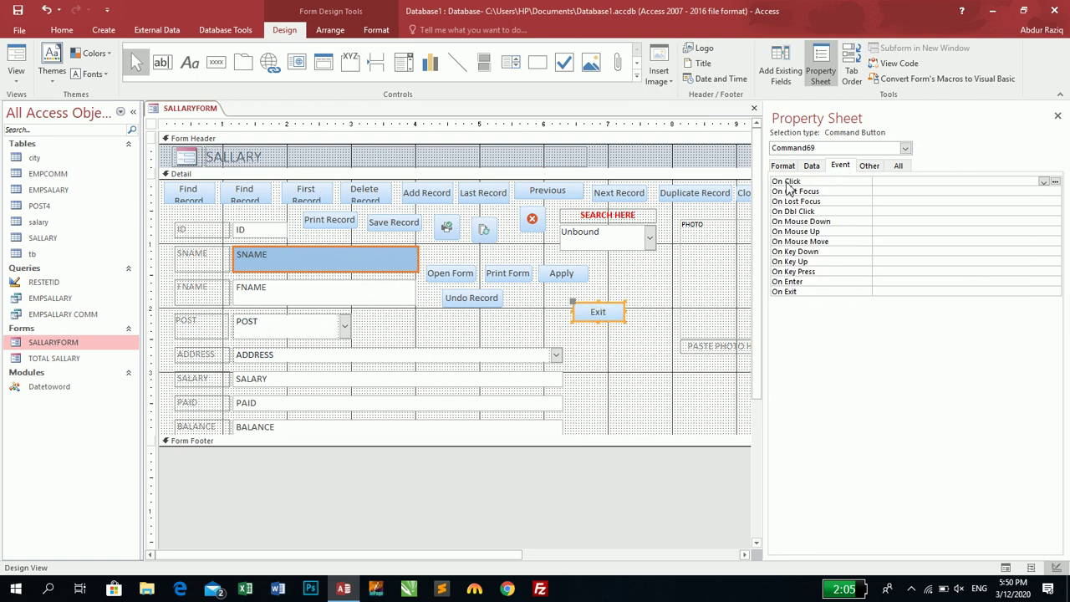
- Set the Exit button's On Click event to [Event Procedure] and open its code
left_click(884, 191)
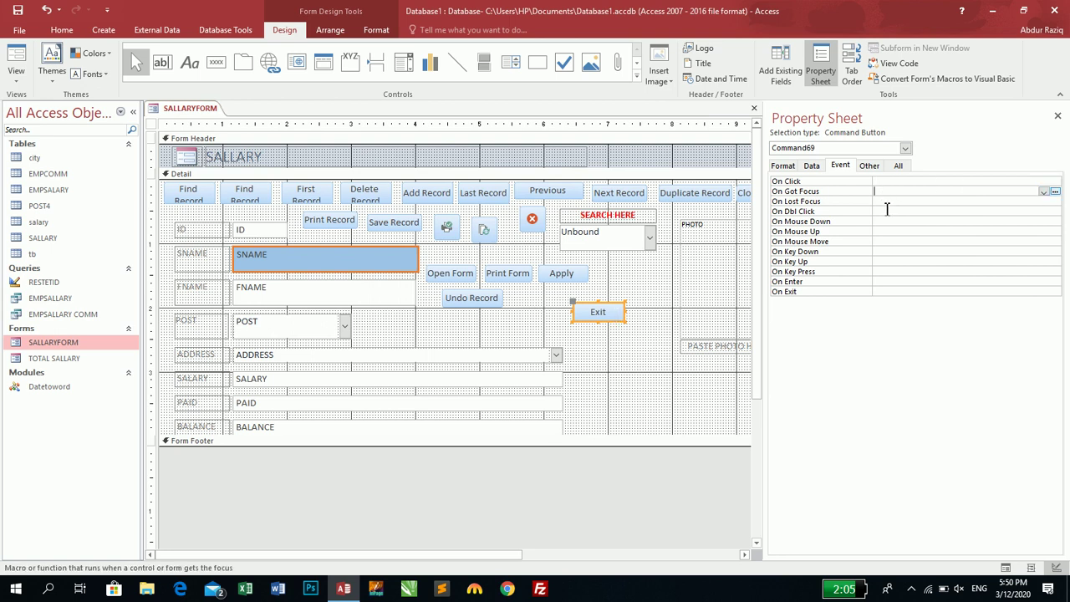
left_click(891, 210)
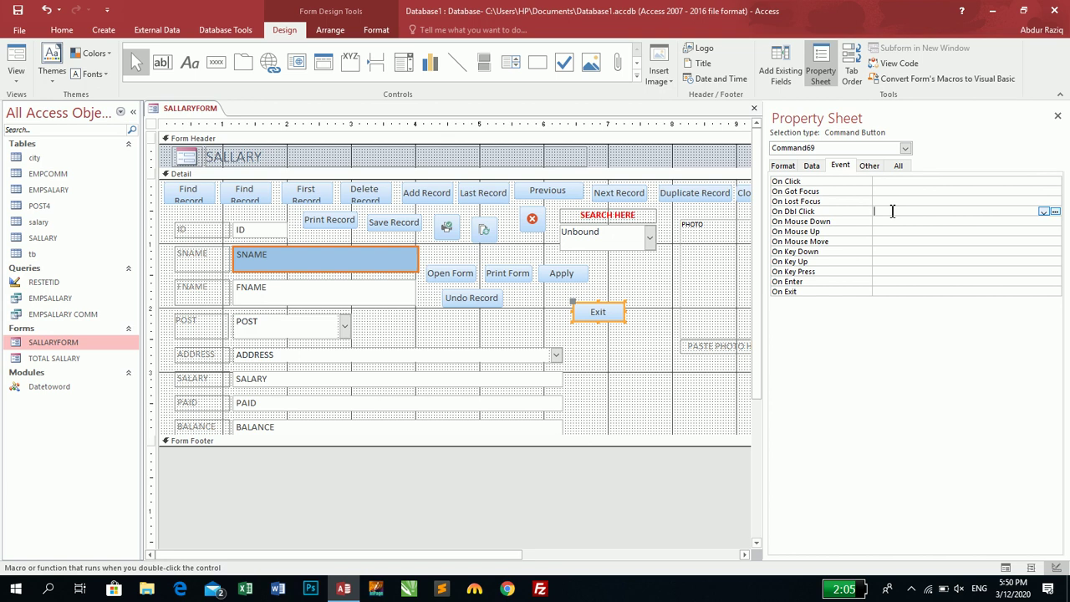
left_click(910, 183)
left_click(1045, 182)
left_click(1052, 191)
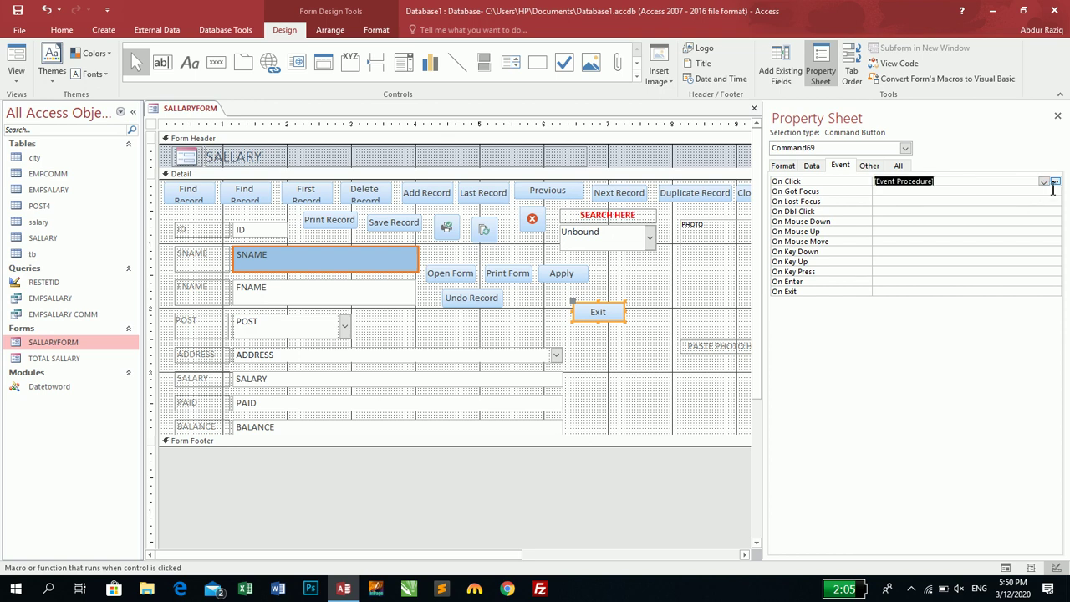
left_click(1055, 182)
- Write the statement Me.Application.Quit acQuitSaveAll in the Command69_Click procedure
type("me.app")
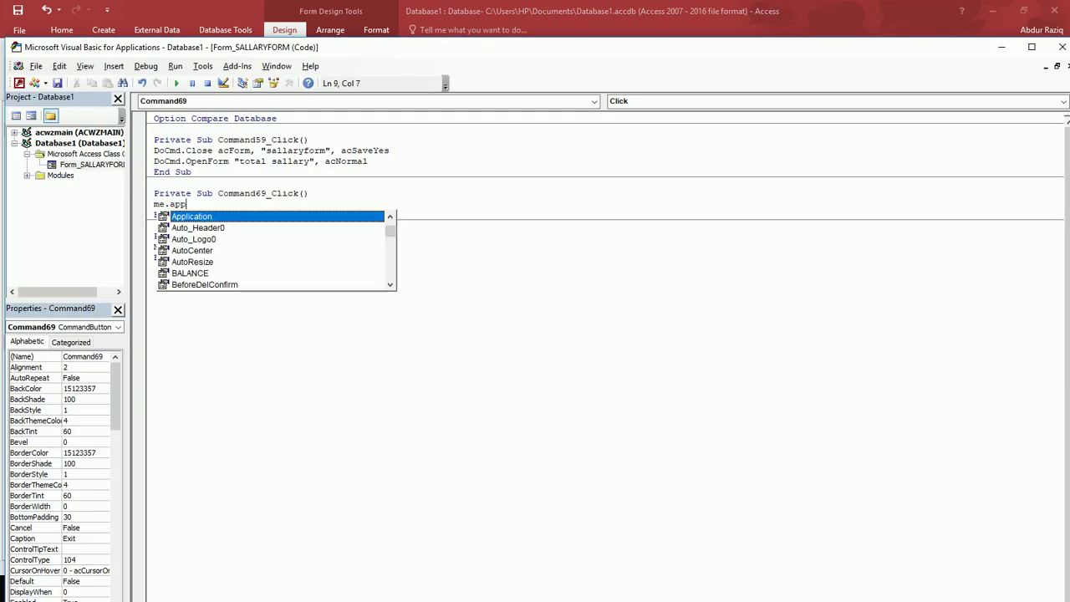
type("lication.q")
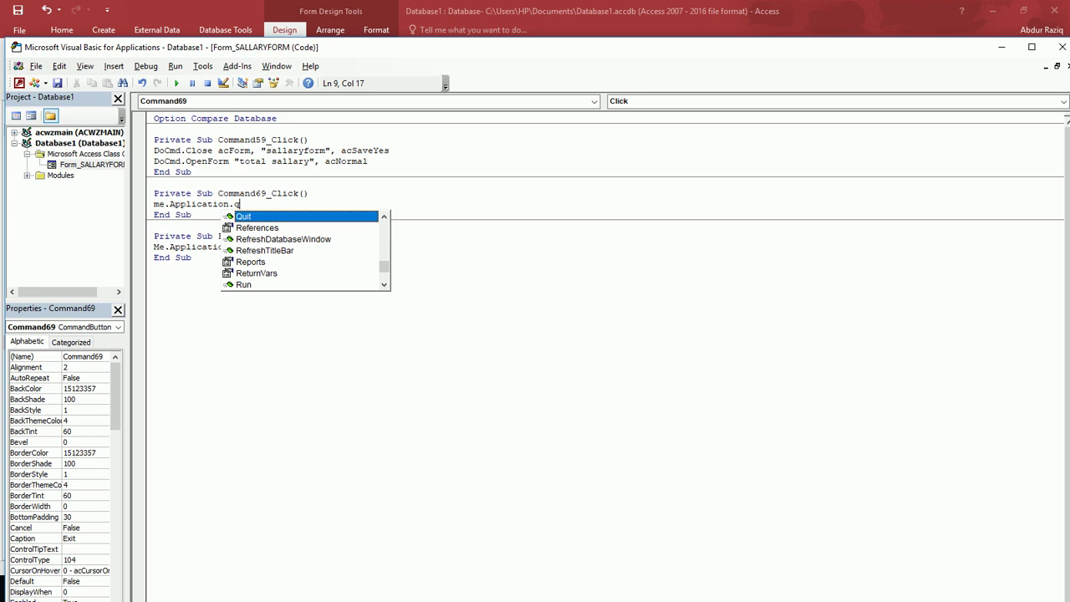
type("uit")
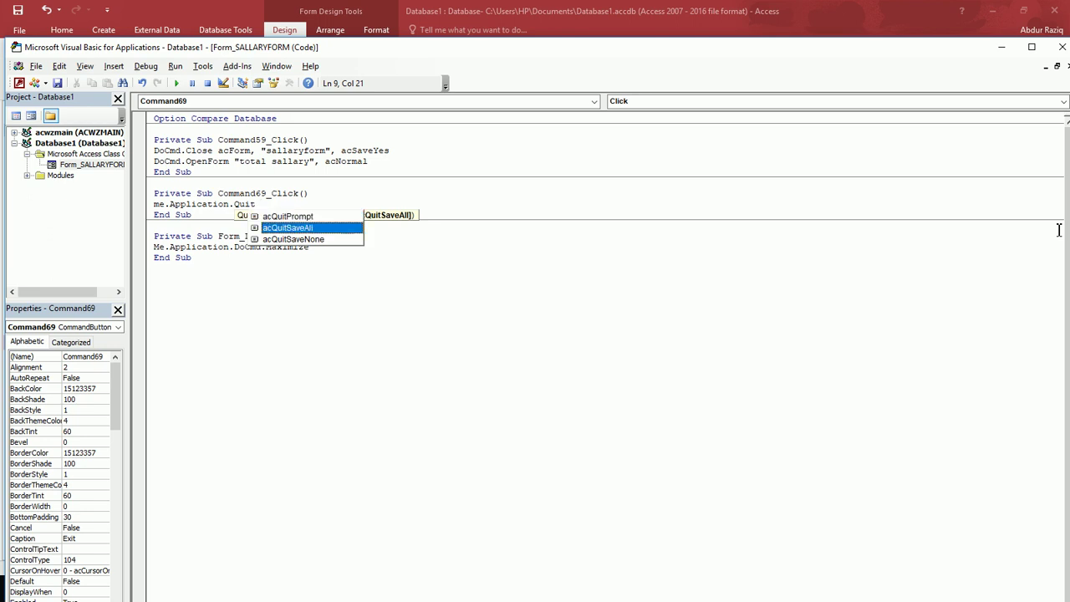
key("Down")
key("Up")
key("Up")
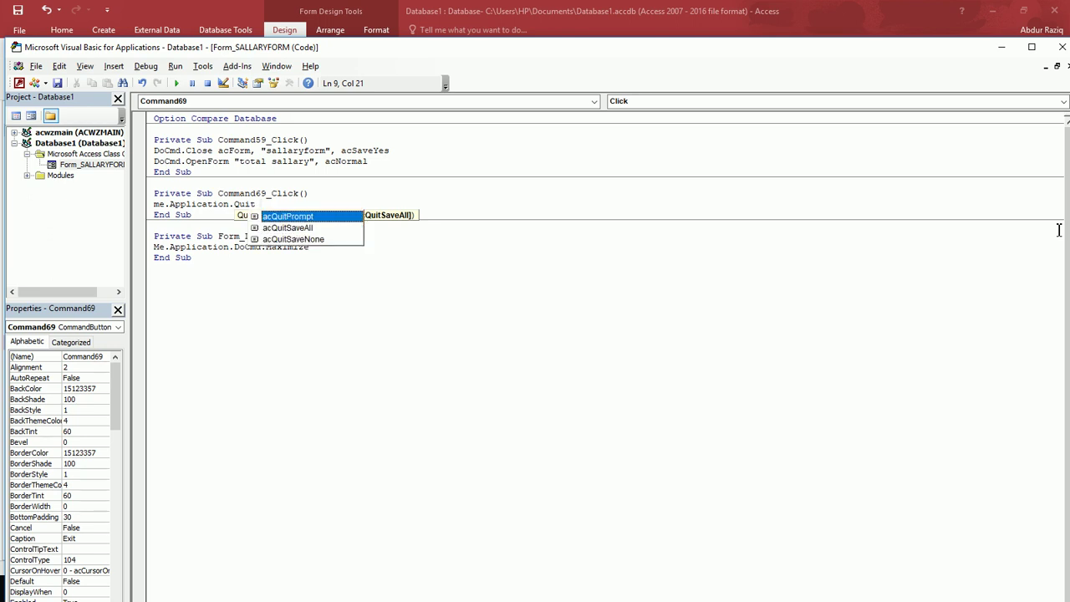
key("Down")
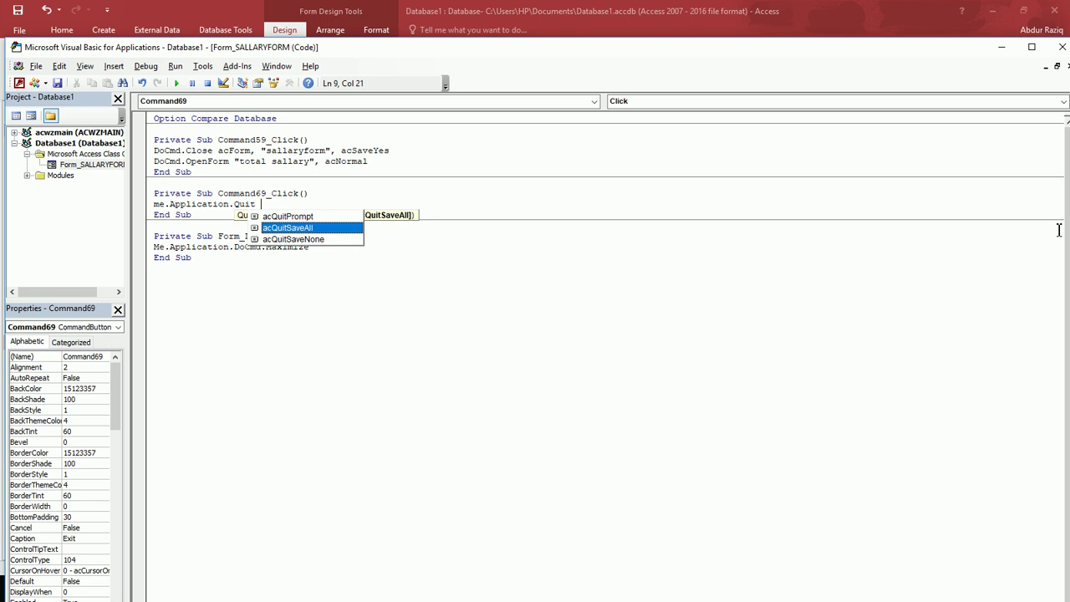
key("Down")
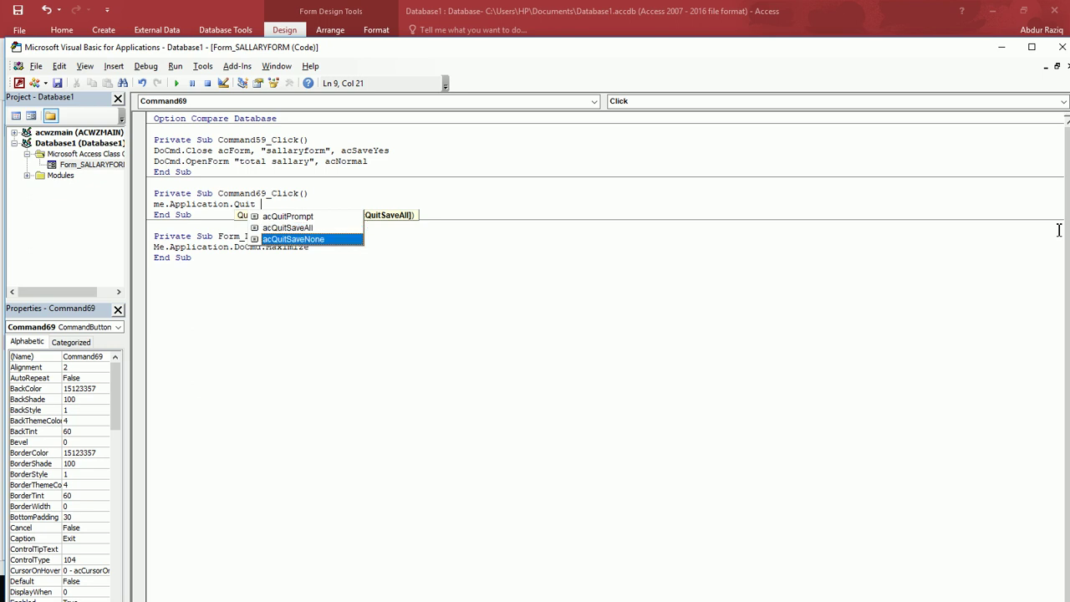
key("Up")
key("Up")
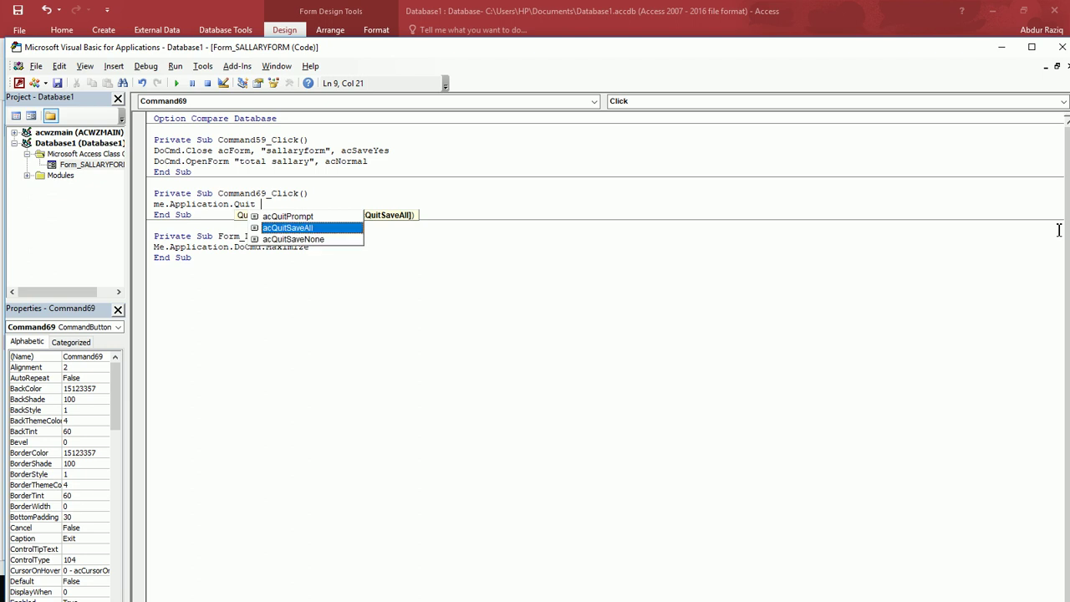
key("Down")
key("Tab")
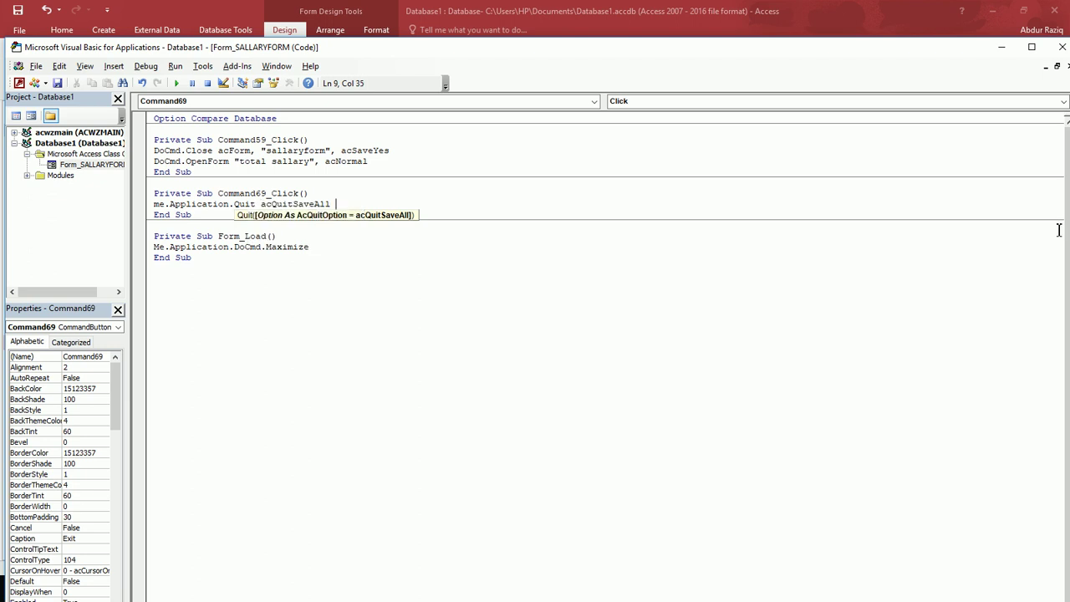
key("Down")
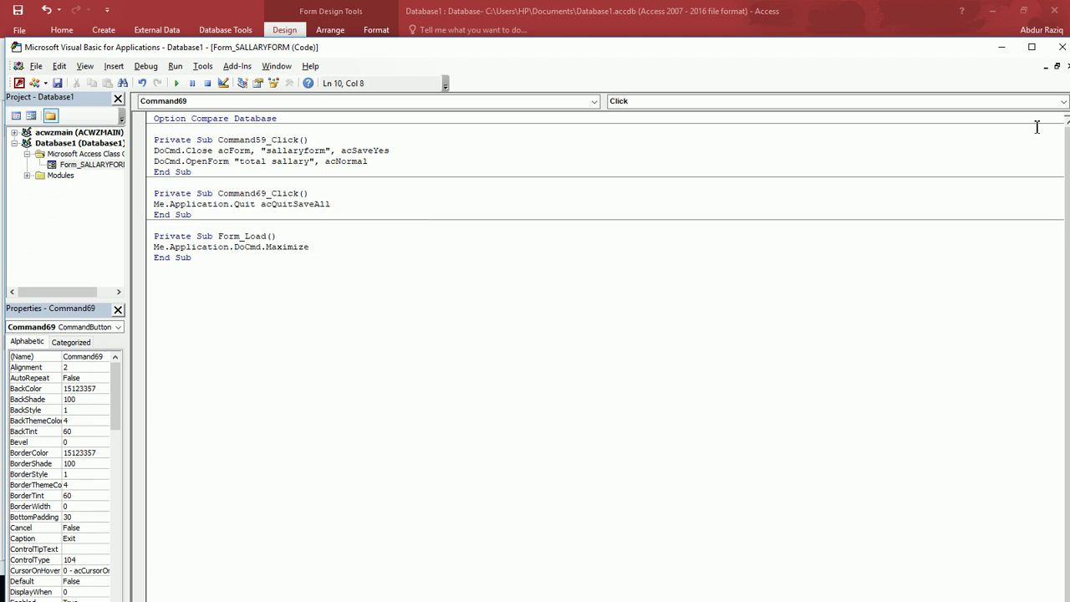
- Close Access together with the code window, then restart it and reopen Database1
left_click(1056, 12)
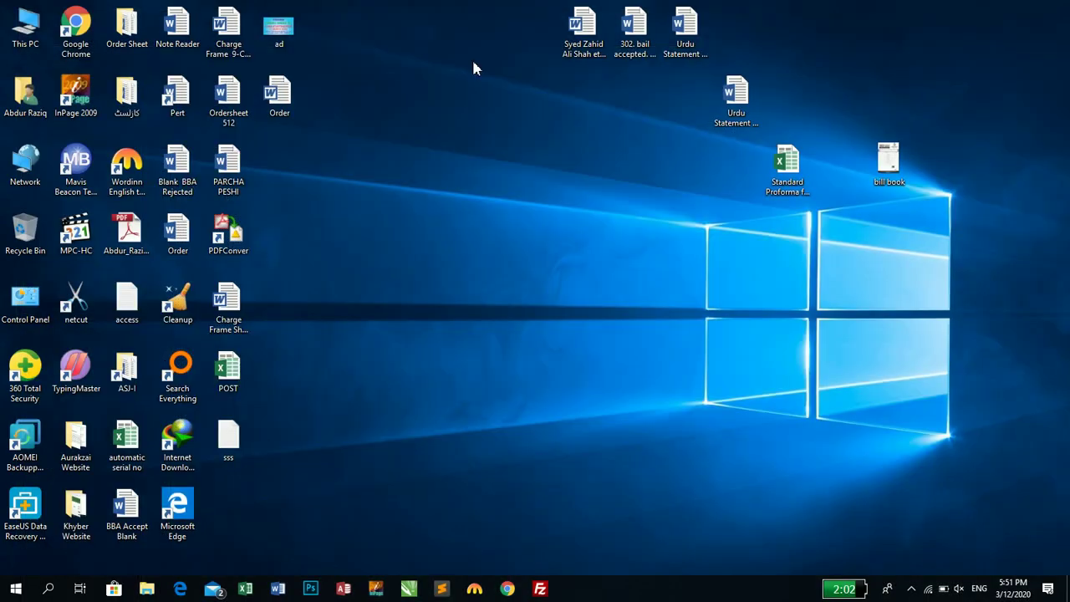
left_click(343, 589)
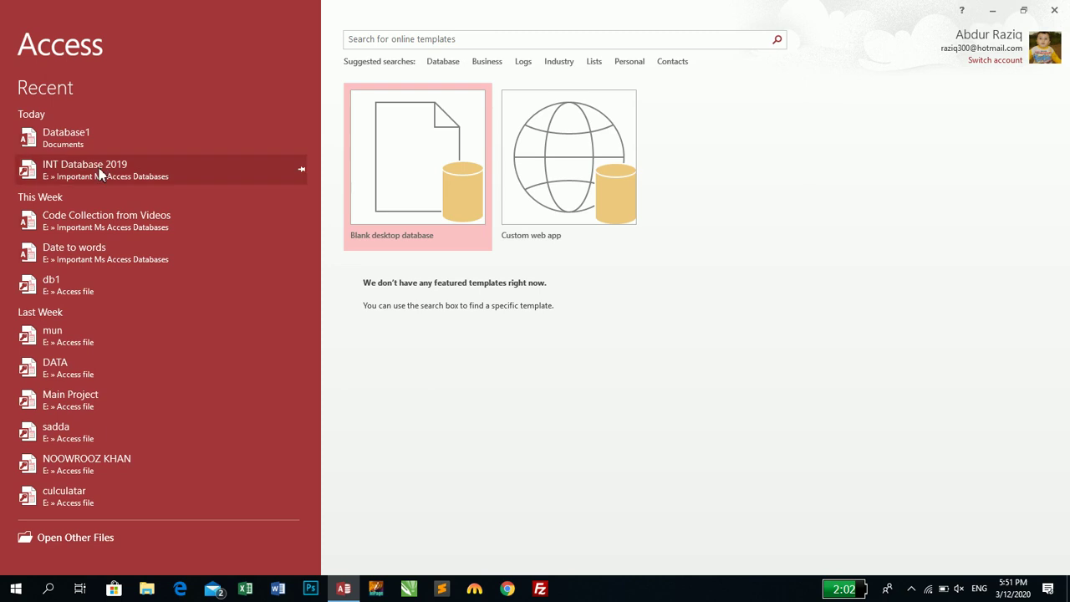
left_click(301, 167)
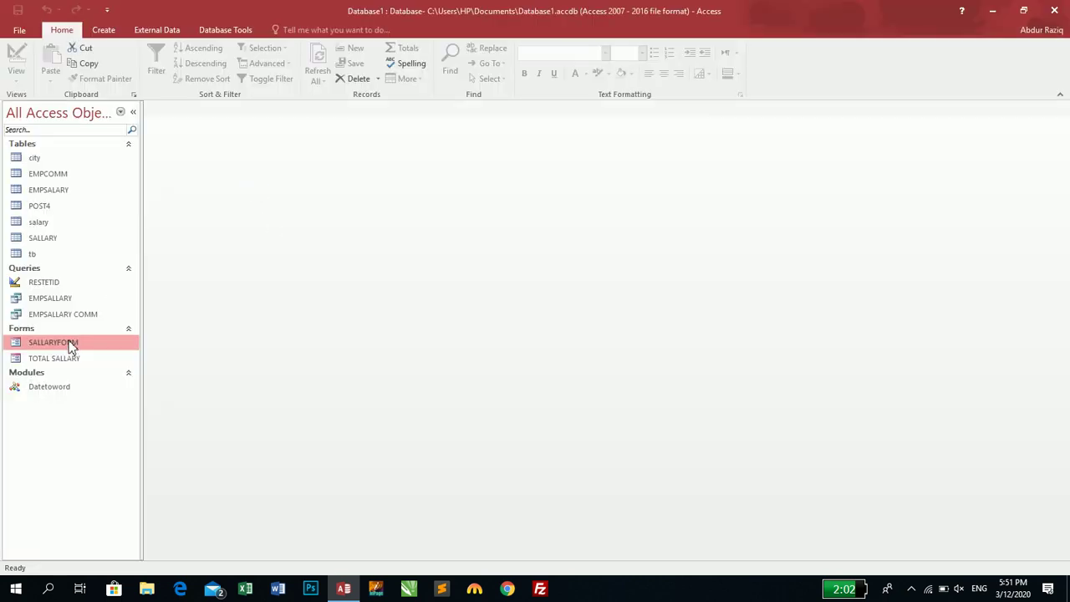
- Open SALLARYFORM in Form view and test its Exit button
double_click(71, 349)
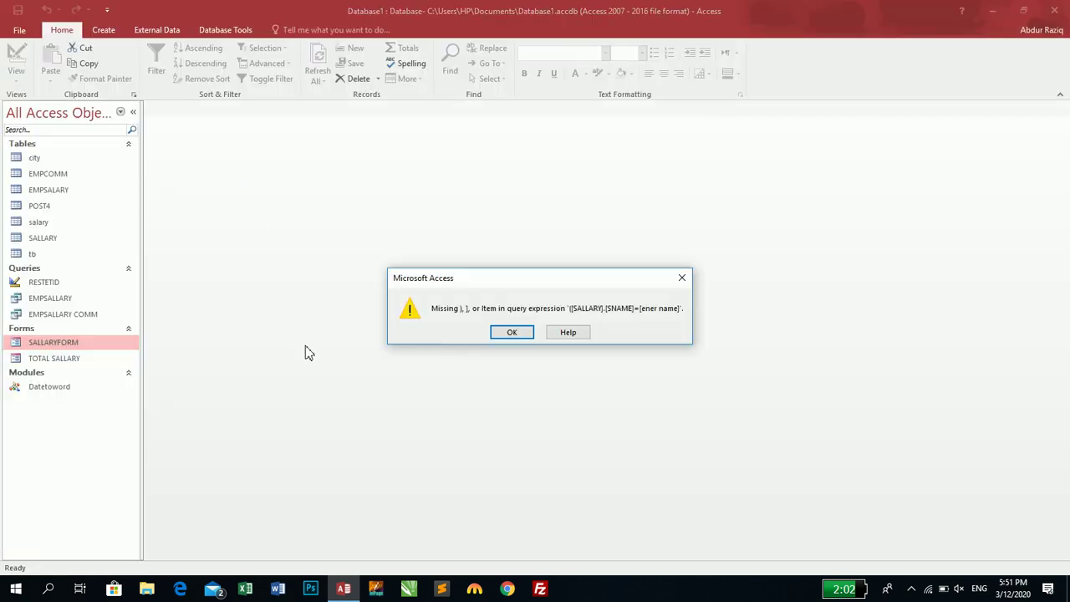
left_click(511, 332)
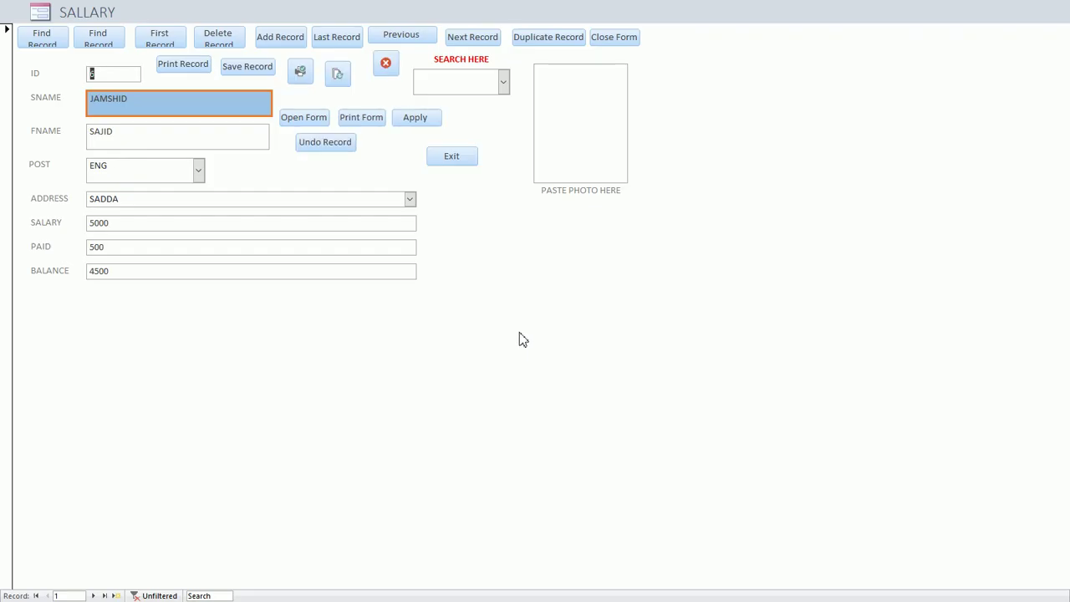
left_click(458, 160)
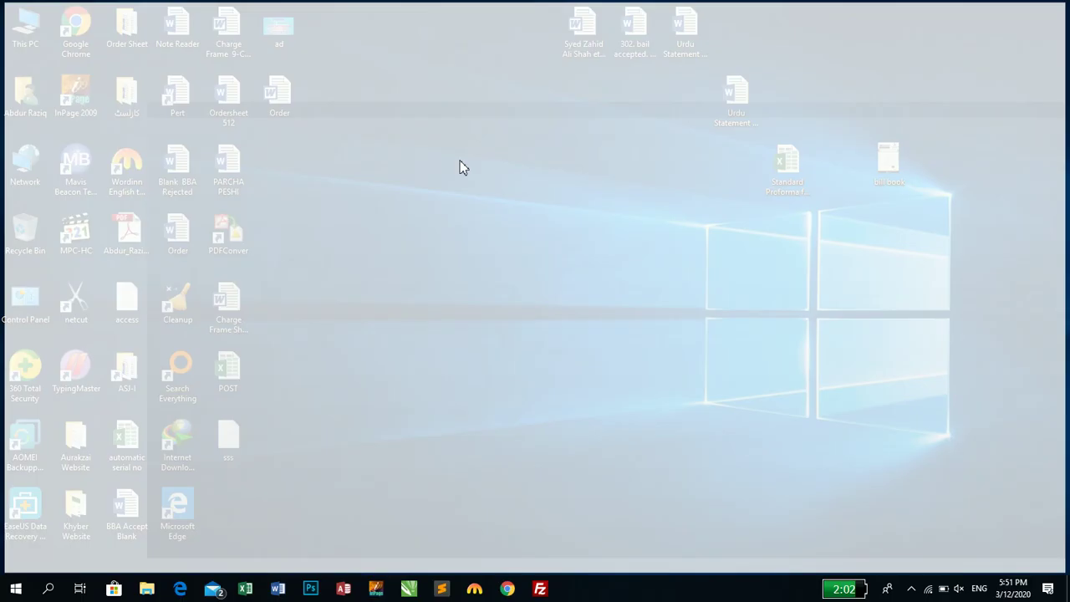